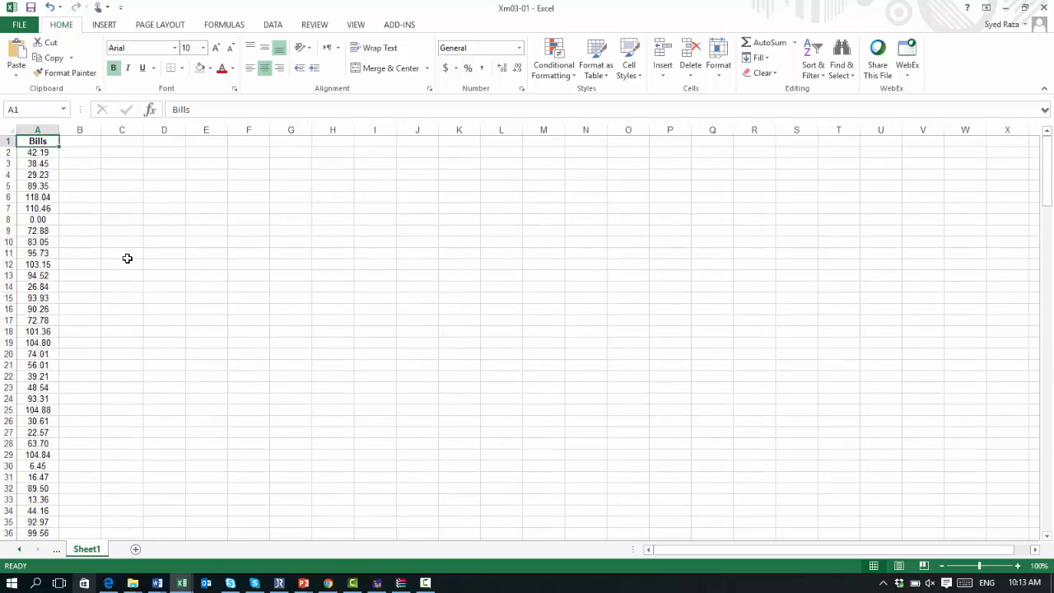
pyautogui.click(427, 578)
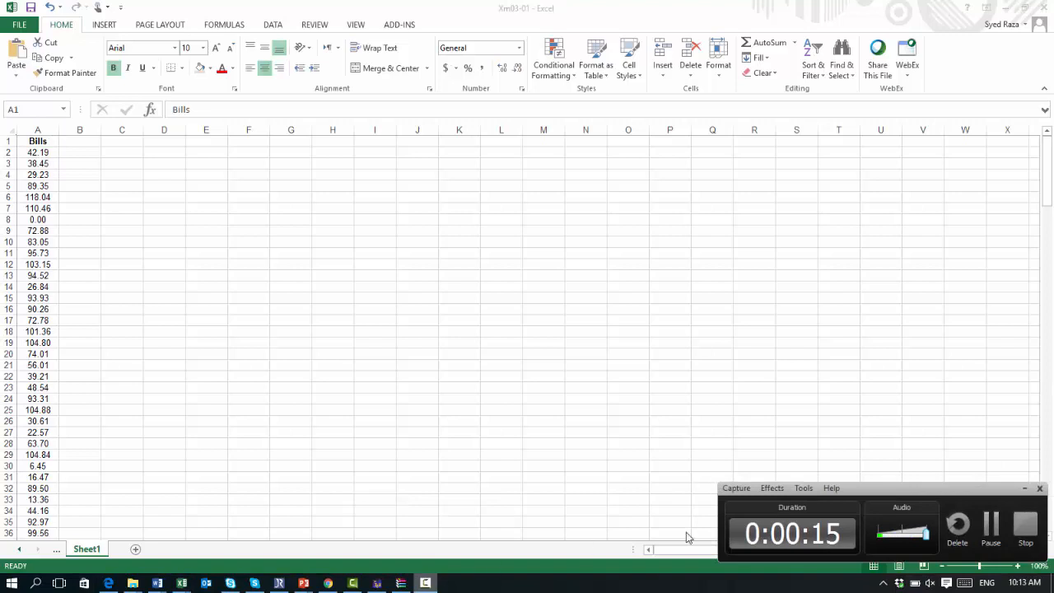
pyautogui.click(990, 528)
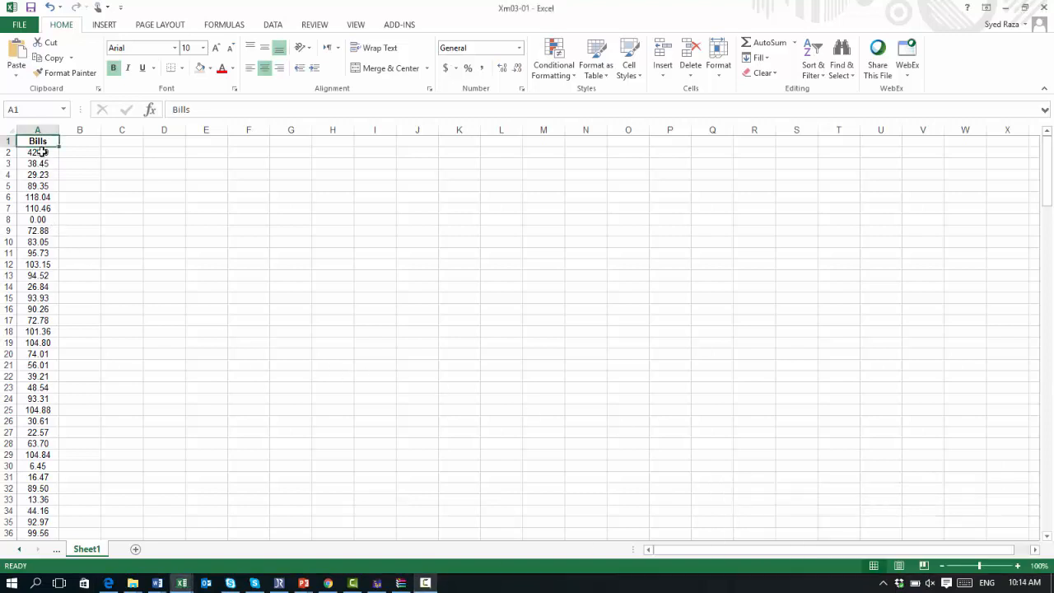
# Step: Scroll through the Bills values in column A to examine the data
pyautogui.click(42, 153)
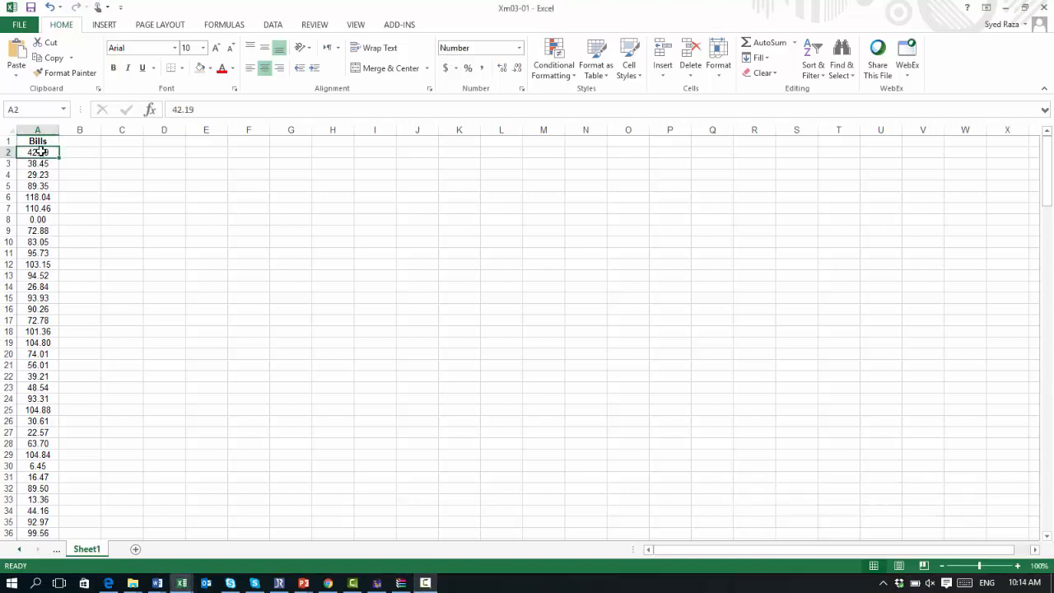
pyautogui.click(41, 152)
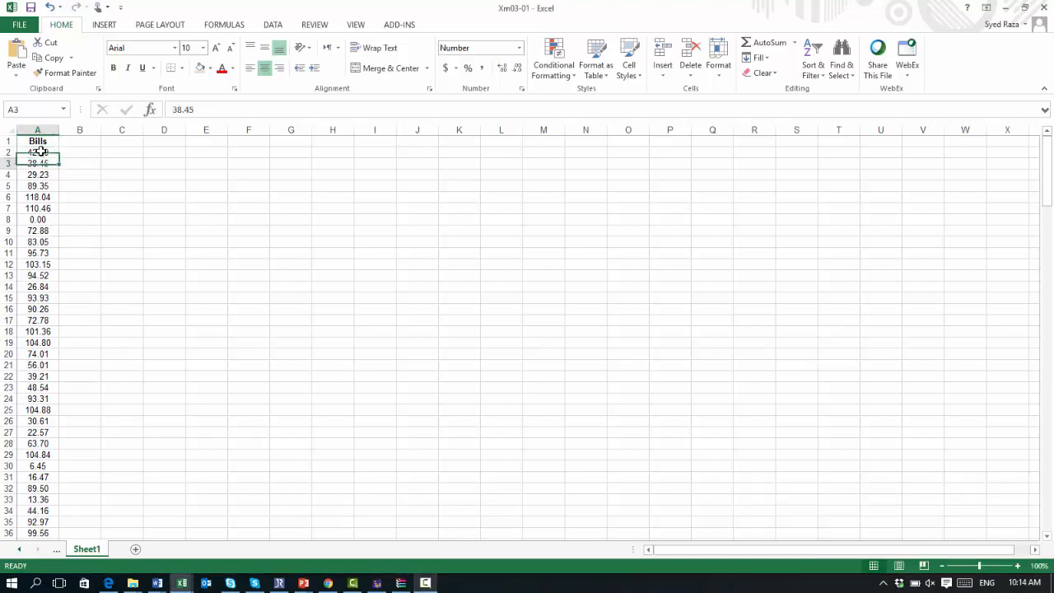
pyautogui.press('Down')
pyautogui.press('Down')
pyautogui.press('Down')
pyautogui.press('Down')
pyautogui.press('Down')
pyautogui.press('Down')
pyautogui.press('Down')
pyautogui.press('Down')
pyautogui.press('Down')
pyautogui.press('Down')
pyautogui.press('Down')
pyautogui.press('Down')
pyautogui.press('Down')
pyautogui.press('Down')
pyautogui.press('Down')
pyautogui.press('Down')
pyautogui.press('Down')
pyautogui.press('Down')
pyautogui.press('Down')
pyautogui.press('Down')
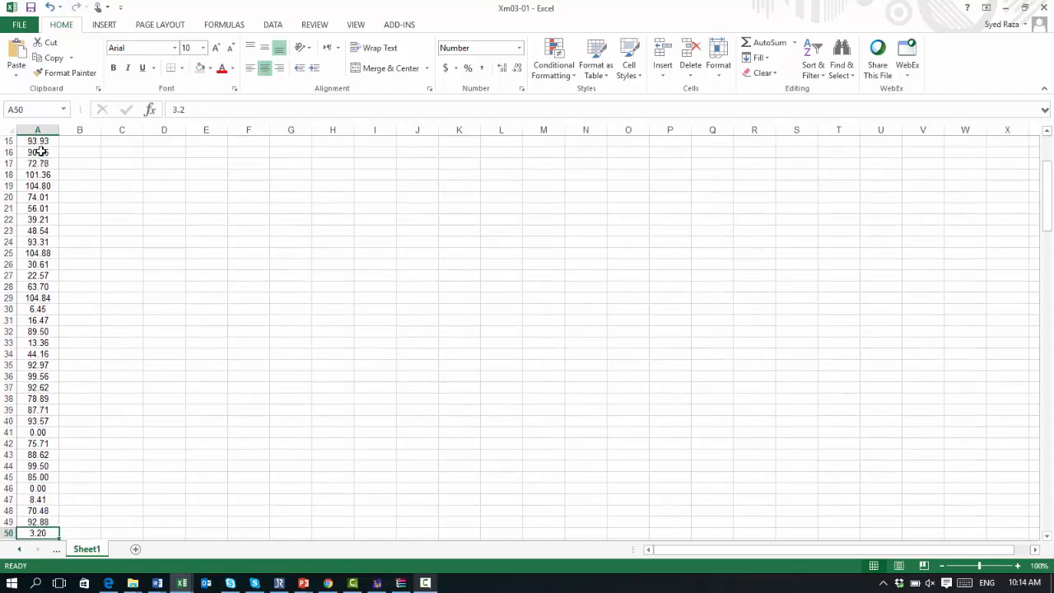
pyautogui.press('Down')
pyautogui.press('Down')
pyautogui.press('Down')
pyautogui.press('Down')
pyautogui.press('Down')
pyautogui.press('Down')
pyautogui.press('Down')
pyautogui.press('Down')
pyautogui.press('Down')
pyautogui.press('Down')
pyautogui.press('Down')
pyautogui.press('Down')
pyautogui.press('Down')
pyautogui.press('Down')
pyautogui.press('Down')
pyautogui.press('Down')
pyautogui.press('Down')
pyautogui.press('Down')
pyautogui.press('Down')
pyautogui.press('Down')
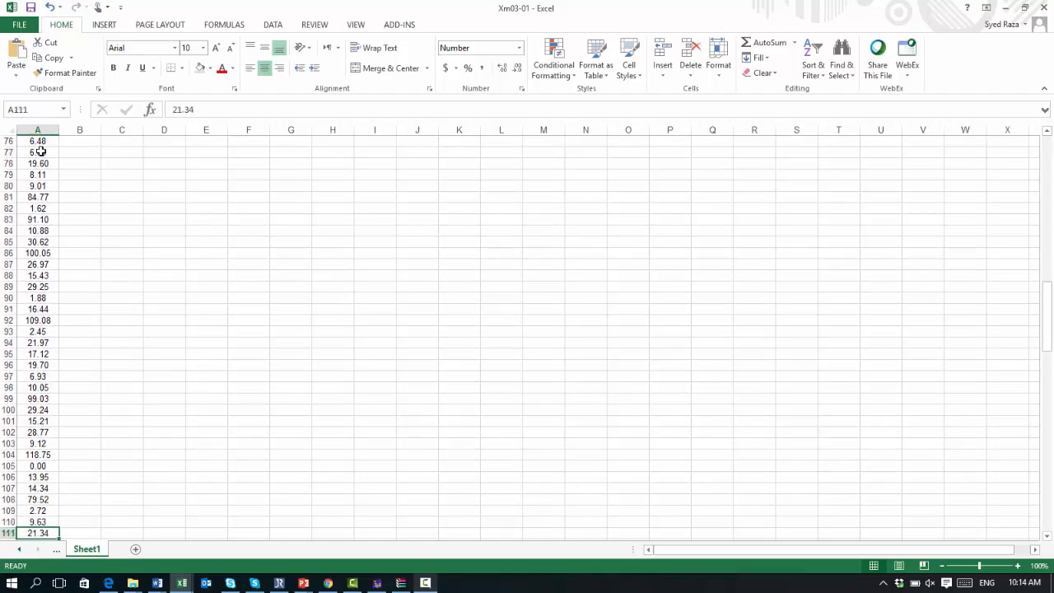
pyautogui.press('Down')
pyautogui.press('Down')
pyautogui.press('Down')
pyautogui.press('Down')
pyautogui.press('Down')
pyautogui.press('Down')
pyautogui.press('Down')
pyautogui.press('Down')
pyautogui.press('Down')
pyautogui.press('Down')
pyautogui.press('Down')
pyautogui.press('Down')
pyautogui.press('Down')
pyautogui.press('Down')
pyautogui.press('Down')
pyautogui.press('Down')
pyautogui.press('Down')
pyautogui.press('Down')
pyautogui.press('Down')
pyautogui.press('Down')
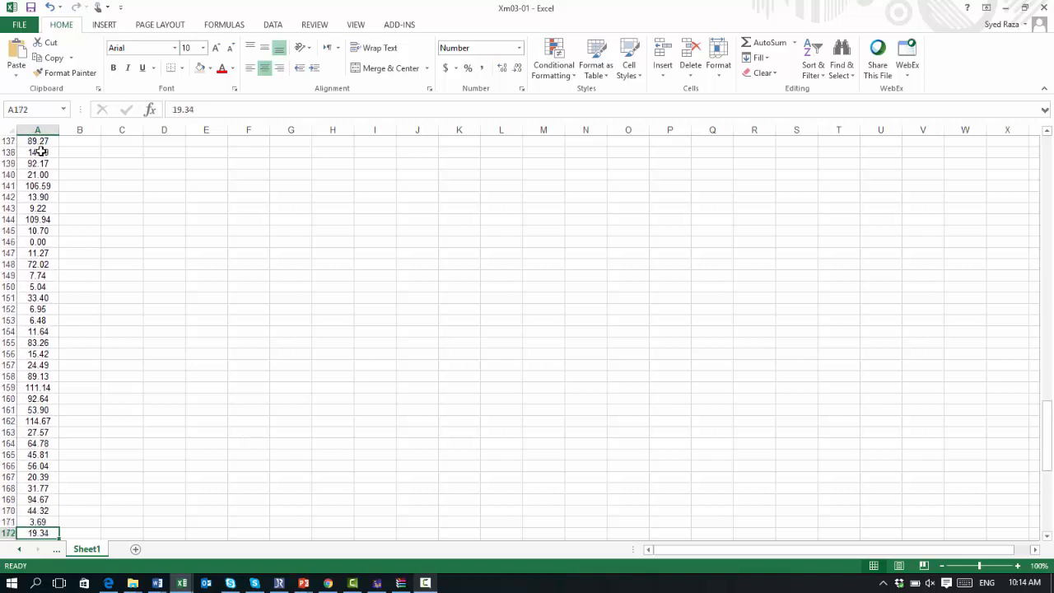
pyautogui.press('Up')
pyautogui.press('Up')
pyautogui.press('Up')
pyautogui.press('Up')
pyautogui.press('Up')
pyautogui.press('Up')
pyautogui.press('Up')
pyautogui.press('Up')
pyautogui.press('Up')
pyautogui.press('Up')
pyautogui.press('Up')
pyautogui.press('Up')
pyautogui.press('Up')
pyautogui.press('Up')
pyautogui.press('Up')
pyautogui.press('Up')
pyautogui.press('Up')
pyautogui.press('Up')
pyautogui.press('Up')
pyautogui.press('Up')
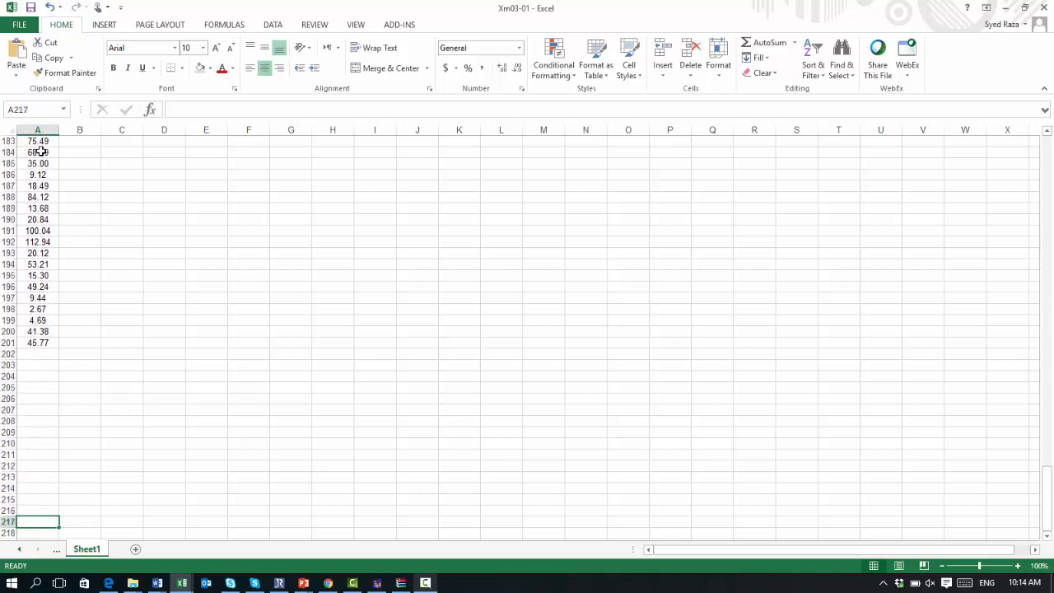
pyautogui.press('Up')
pyautogui.press('Up')
pyautogui.press('Up')
pyautogui.press('Up')
pyautogui.press('Up')
pyautogui.press('Up')
pyautogui.press('Up')
pyautogui.press('Up')
pyautogui.press('Up')
pyautogui.press('Up')
pyautogui.press('Up')
pyautogui.press('Up')
pyautogui.press('Up')
pyautogui.press('Up')
pyautogui.press('Up')
pyautogui.press('Up')
pyautogui.press('Up')
pyautogui.press('Up')
pyautogui.press('Up')
pyautogui.press('Up')
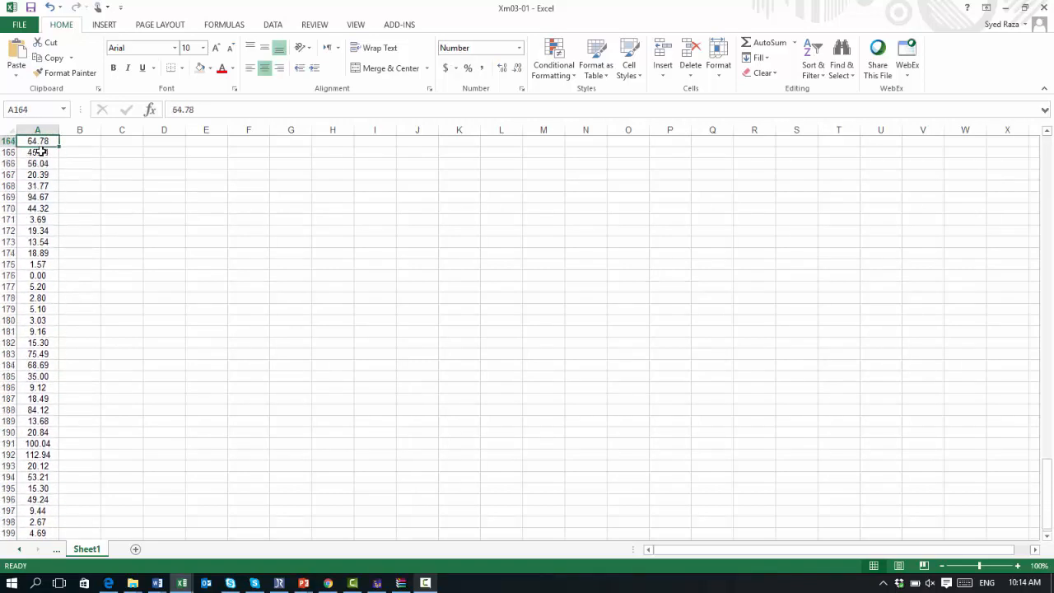
pyautogui.press('Up')
pyautogui.press('Up')
pyautogui.press('Up')
pyautogui.press('Up')
pyautogui.press('Up')
pyautogui.press('Up')
pyautogui.press('Up')
pyautogui.press('Up')
pyautogui.press('Up')
pyautogui.press('Up')
pyautogui.press('Up')
pyautogui.press('Up')
pyautogui.press('Up')
pyautogui.press('Up')
pyautogui.press('Up')
pyautogui.press('Up')
pyautogui.press('Up')
pyautogui.press('Up')
pyautogui.press('Up')
pyautogui.press('Up')
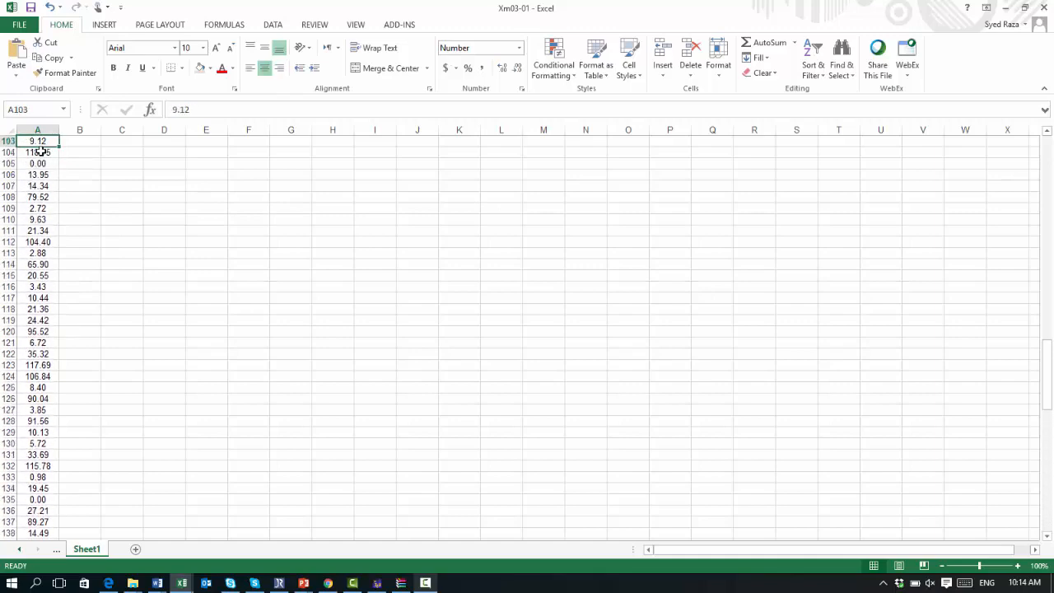
pyautogui.press('Up')
pyautogui.press('Up')
pyautogui.press('Up')
pyautogui.press('Up')
pyautogui.press('Up')
pyautogui.press('Up')
pyautogui.press('Up')
pyautogui.press('Up')
pyautogui.press('Up')
pyautogui.press('Up')
pyautogui.press('Up')
pyautogui.press('Up')
pyautogui.press('Up')
pyautogui.press('Up')
pyautogui.press('Up')
pyautogui.press('Up')
pyautogui.press('Up')
pyautogui.press('Up')
pyautogui.press('Up')
pyautogui.press('Up')
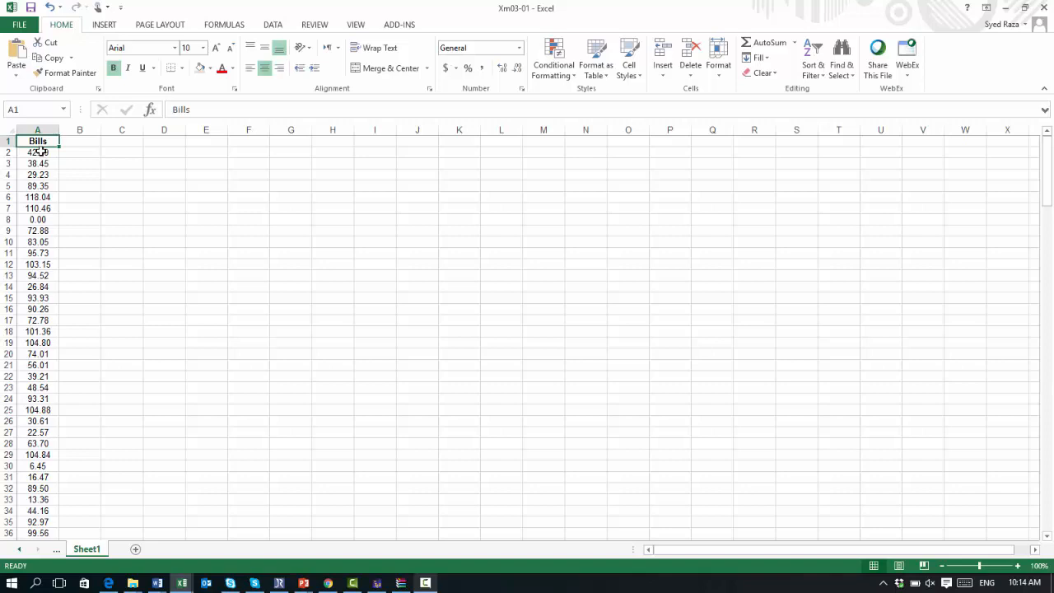
pyautogui.click(41, 151)
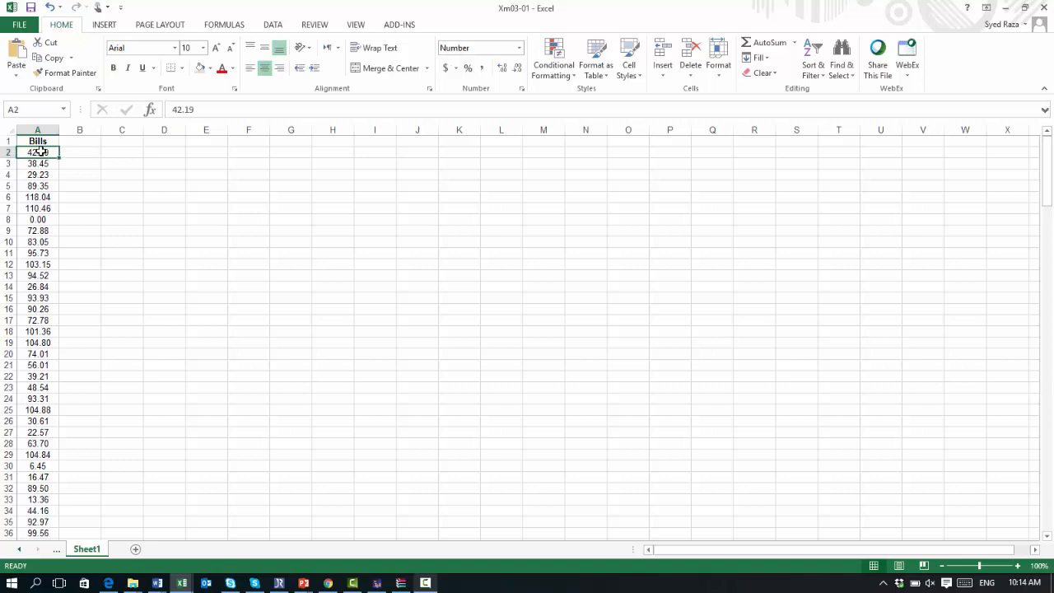
pyautogui.press('Down')
pyautogui.press('Down')
pyautogui.press('Down')
pyautogui.press('Down')
pyautogui.press('Down')
pyautogui.press('Down')
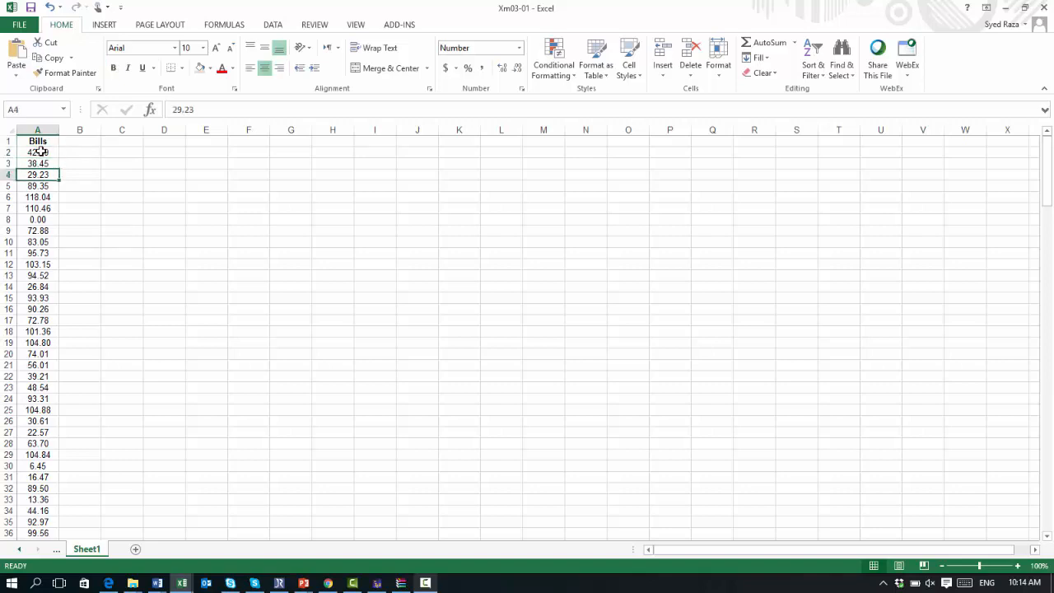
pyautogui.press('Down')
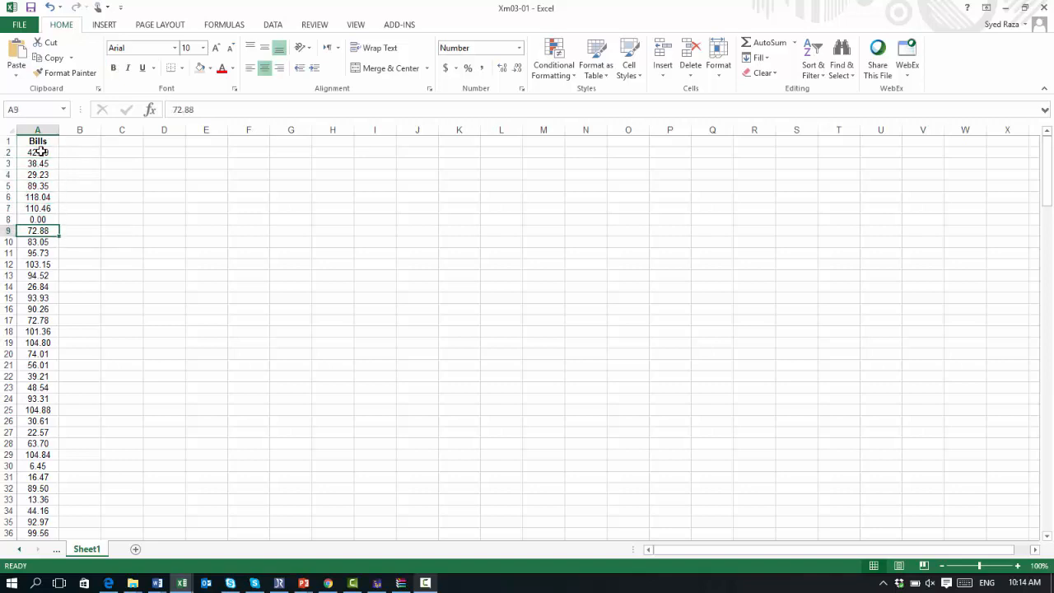
# Step: Label cell C2 as "Total number of observations"
pyautogui.press('Right')
pyautogui.press('Up')
pyautogui.press('Up')
pyautogui.press('Up')
pyautogui.press('Up')
pyautogui.press('Up')
pyautogui.press('Up')
pyautogui.press('Right')
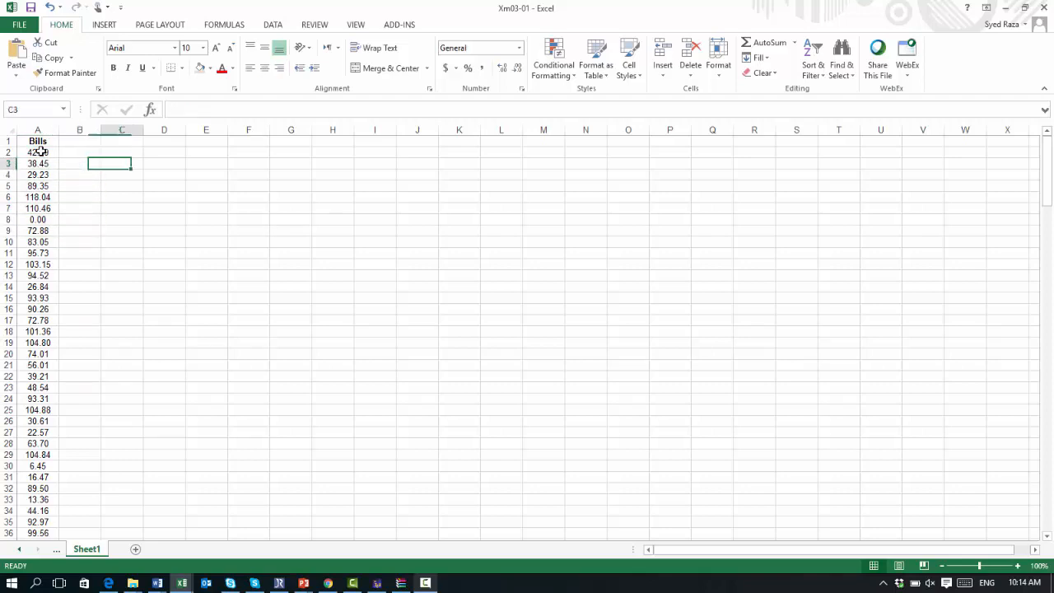
pyautogui.press('Up')
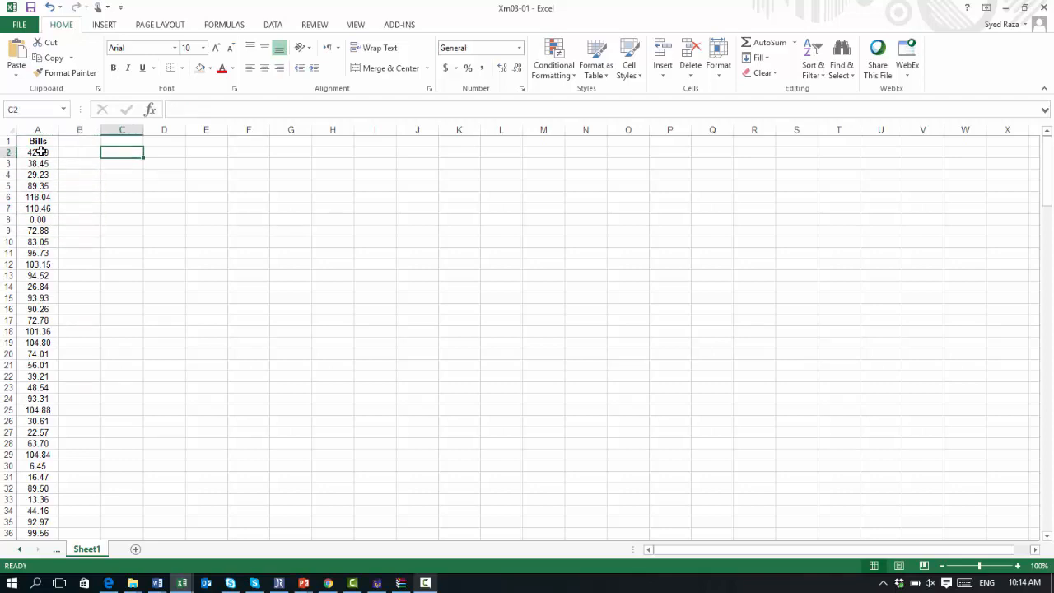
pyautogui.write('N')
pyautogui.press('BackSpace')
pyautogui.write('Ta')
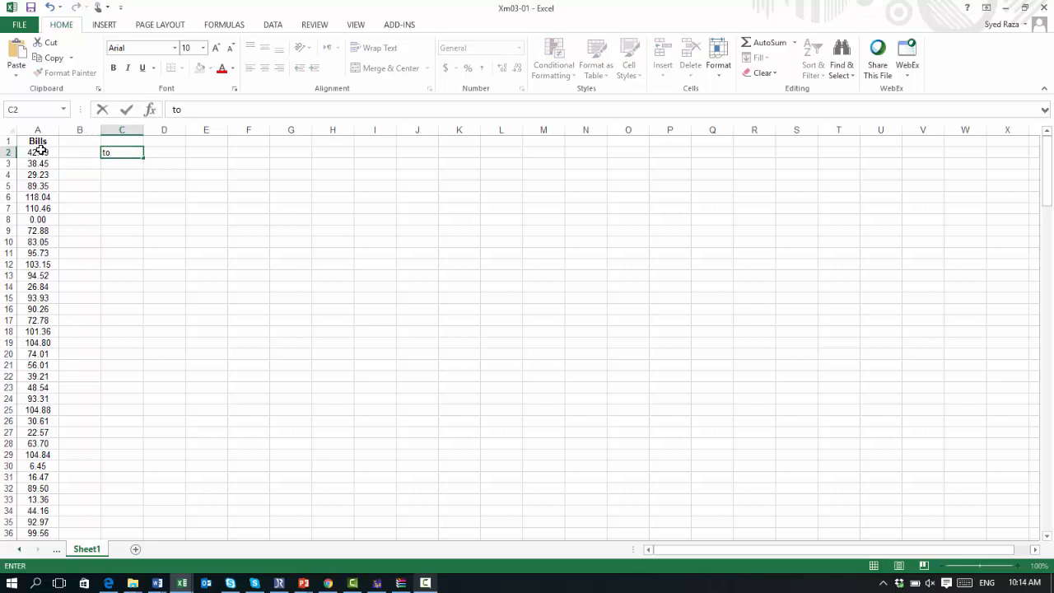
pyautogui.press('BackSpace')
pyautogui.press('BackSpace')
pyautogui.write('To')
pyautogui.write('tal num')
pyautogui.write('eer')
pyautogui.press('BackSpace')
pyautogui.press('BackSpace')
pyautogui.press('BackSpace')
pyautogui.write('ber of  ')
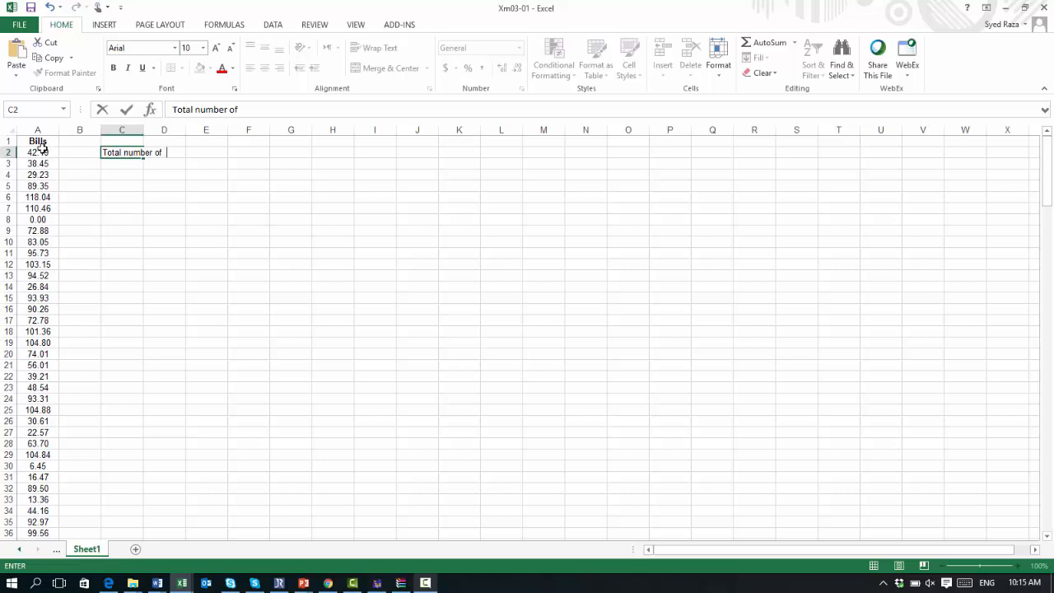
pyautogui.write('observation')
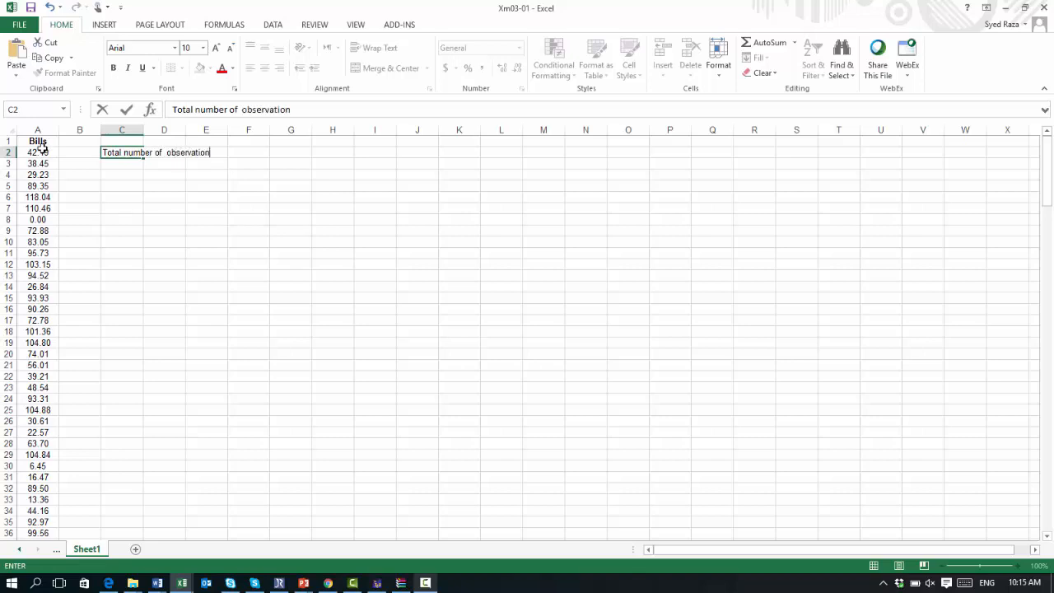
pyautogui.write('s')
pyautogui.press('Right')
pyautogui.press('Right')
pyautogui.press('Right')
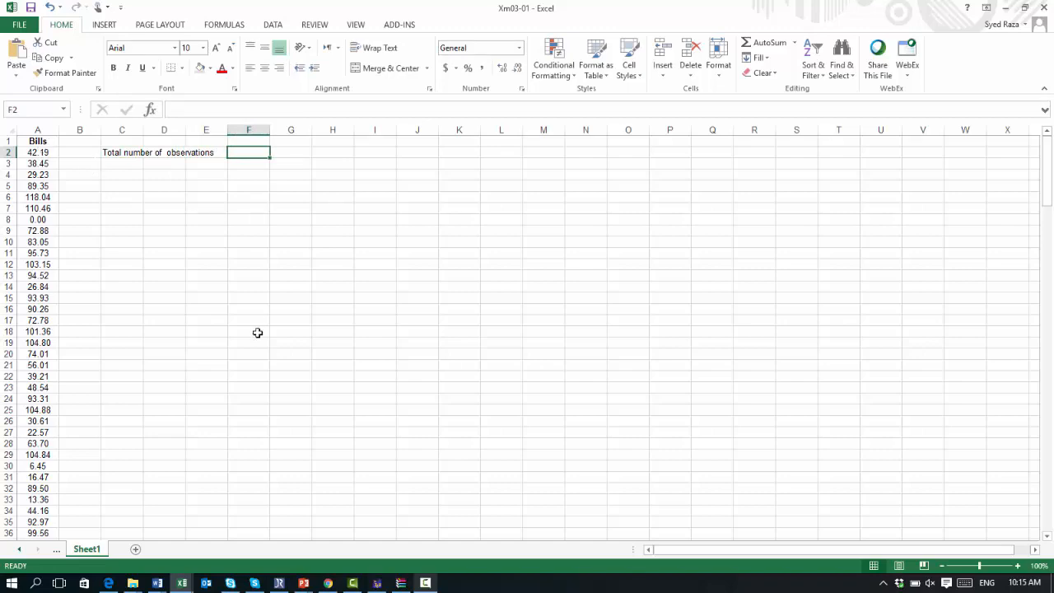
# Step: Zoom to 120% and review the Bills values down column A
pyautogui.click(1020, 567)
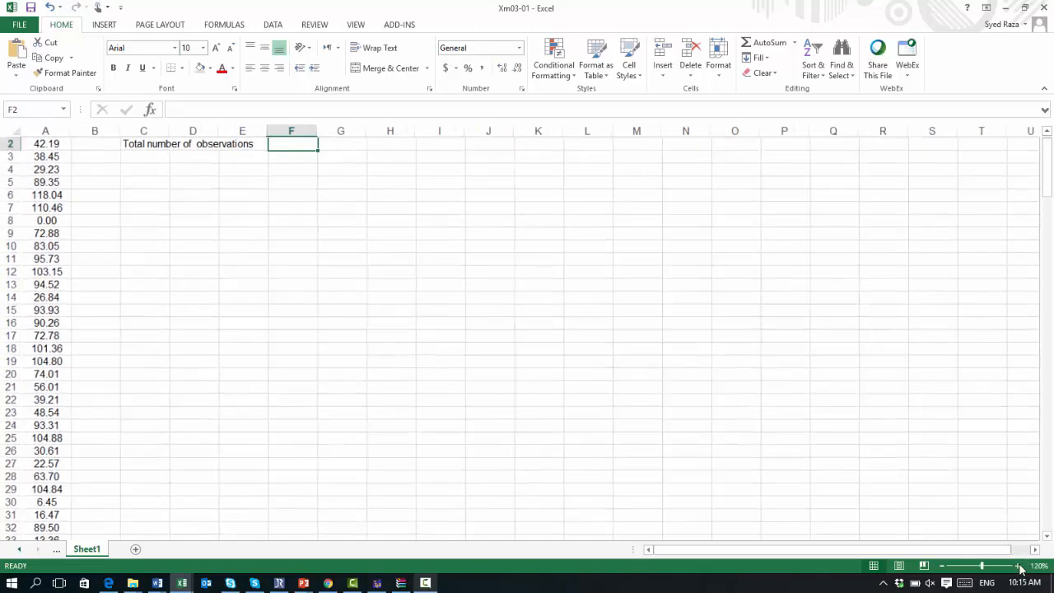
pyautogui.click(1020, 567)
pyautogui.scroll(1, 725, 447)
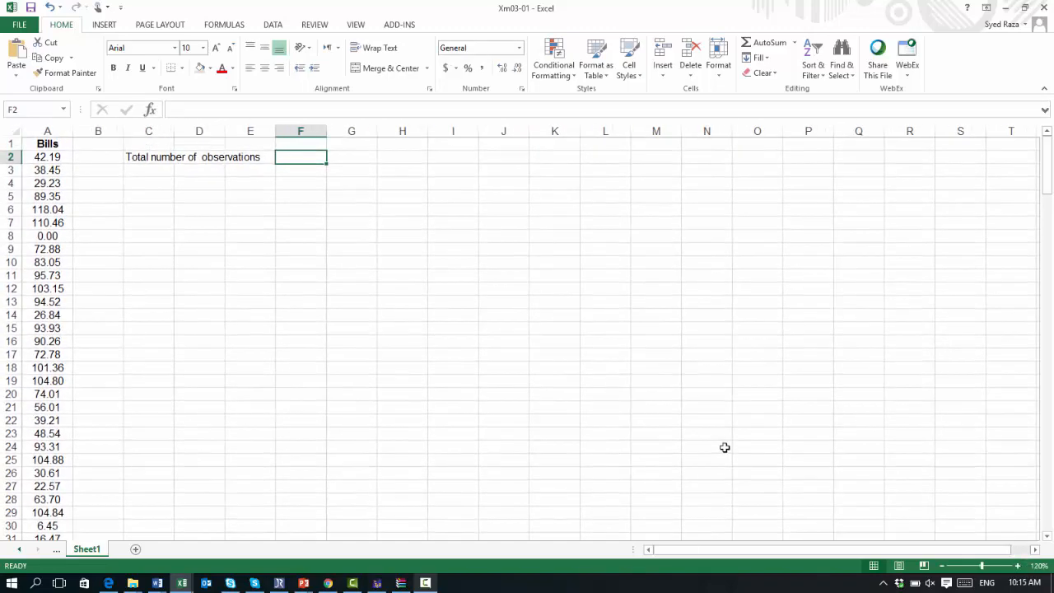
pyautogui.click(43, 156)
pyautogui.click(45, 170)
pyautogui.click(47, 183)
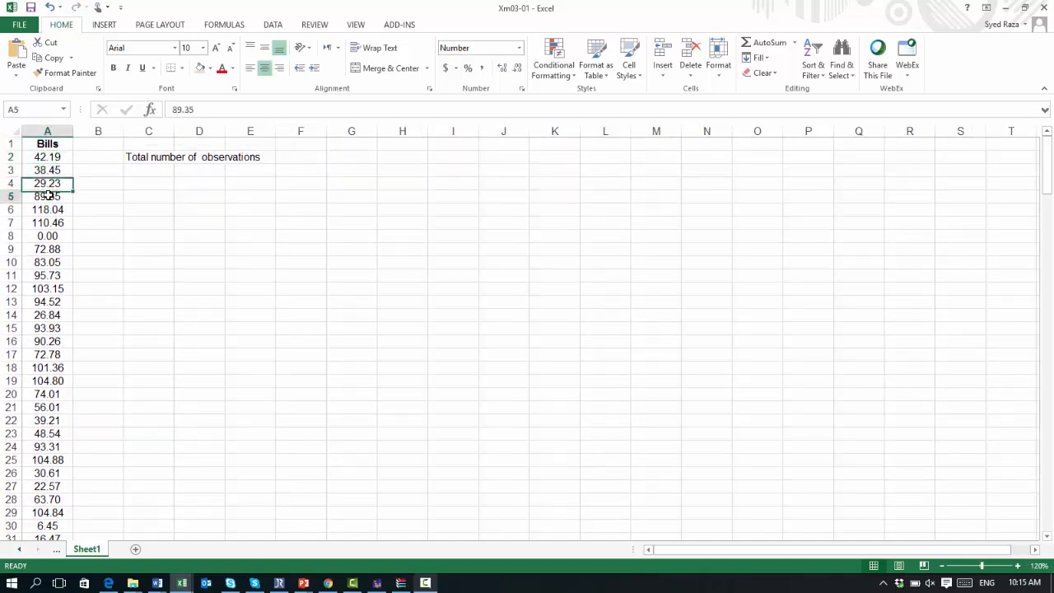
pyautogui.click(48, 196)
pyautogui.click(51, 221)
pyautogui.click(49, 156)
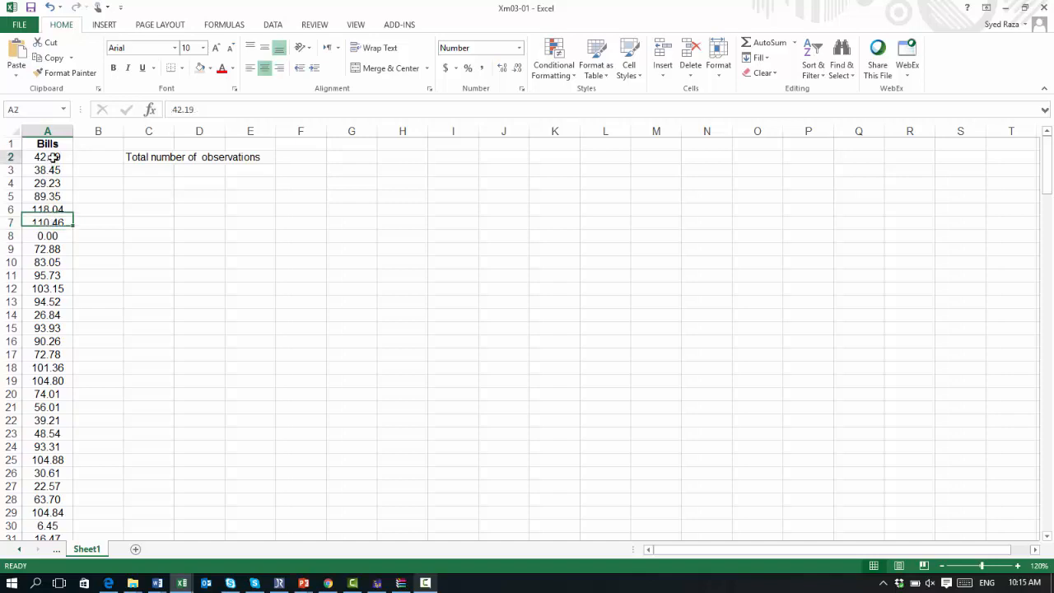
pyautogui.click(51, 169)
pyautogui.click(49, 183)
pyautogui.scroll(-20, 51, 223)
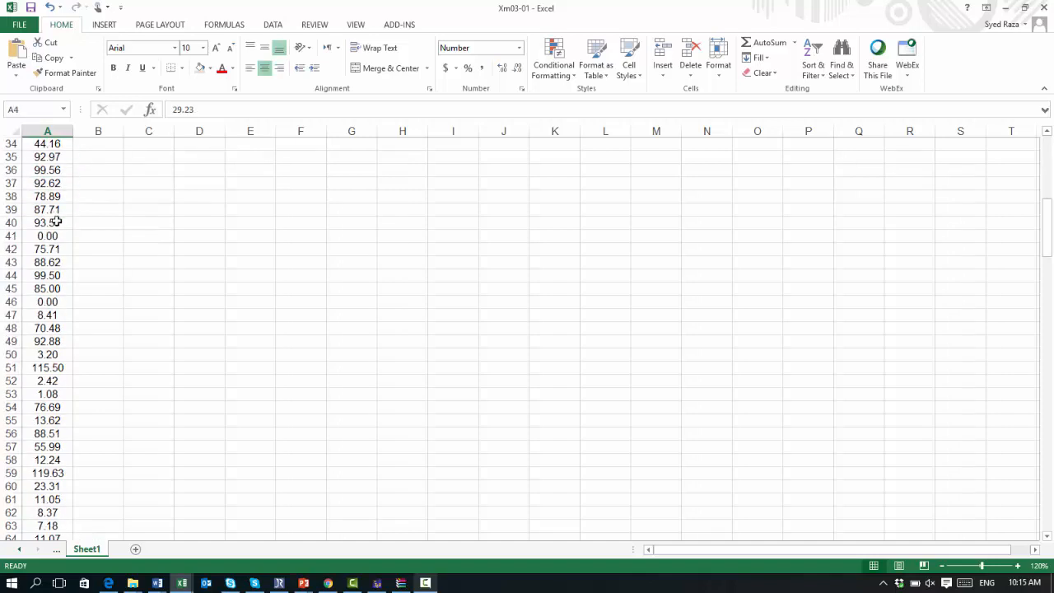
pyautogui.scroll(-7, 52, 223)
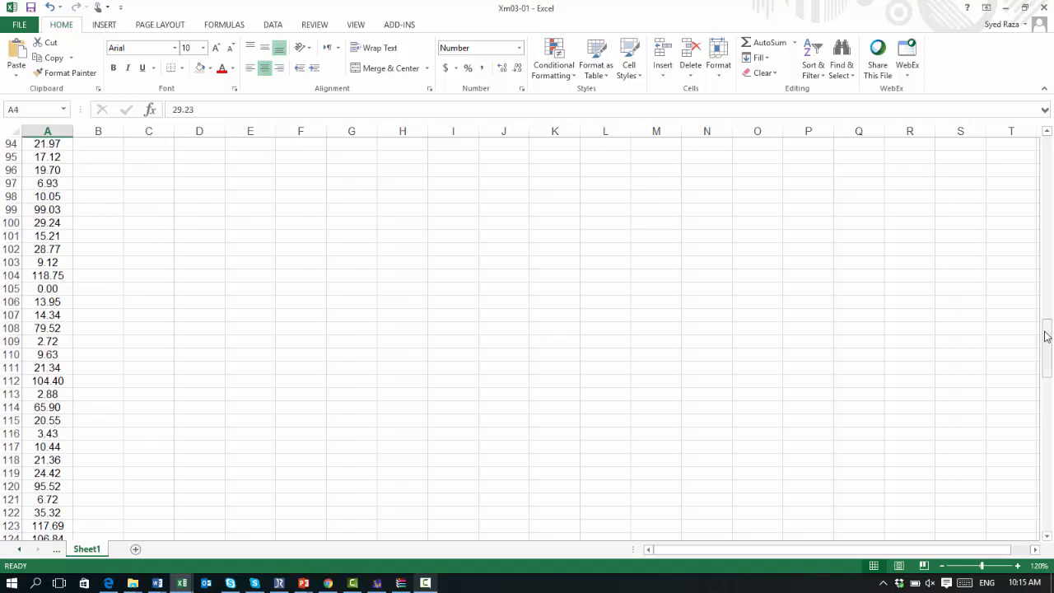
pyautogui.moveTo(1047, 330); pyautogui.dragTo(1048, 486)
pyautogui.scroll(20, 118, 491)
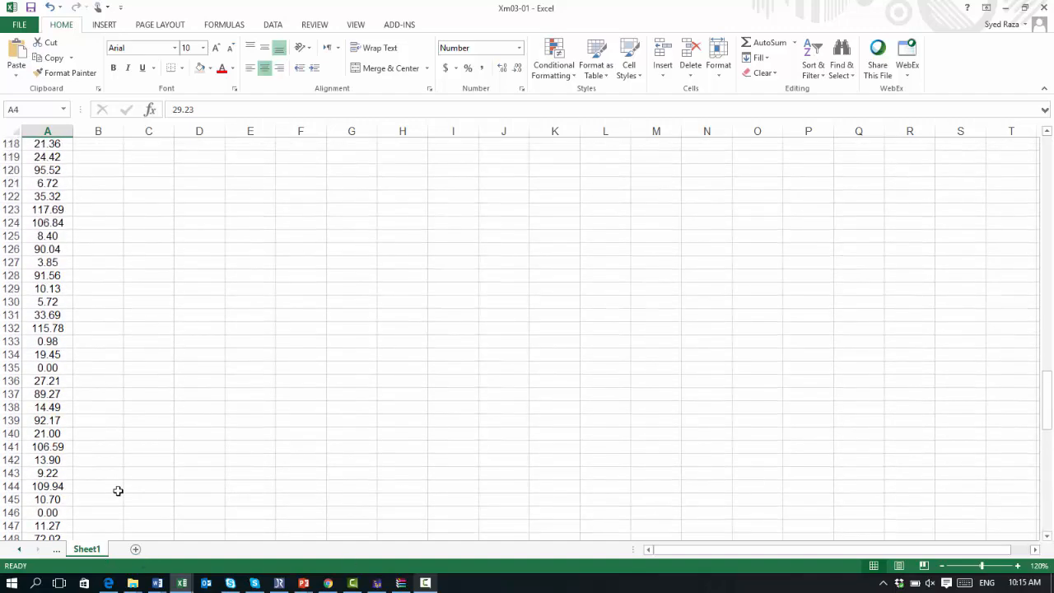
pyautogui.scroll(20, 118, 491)
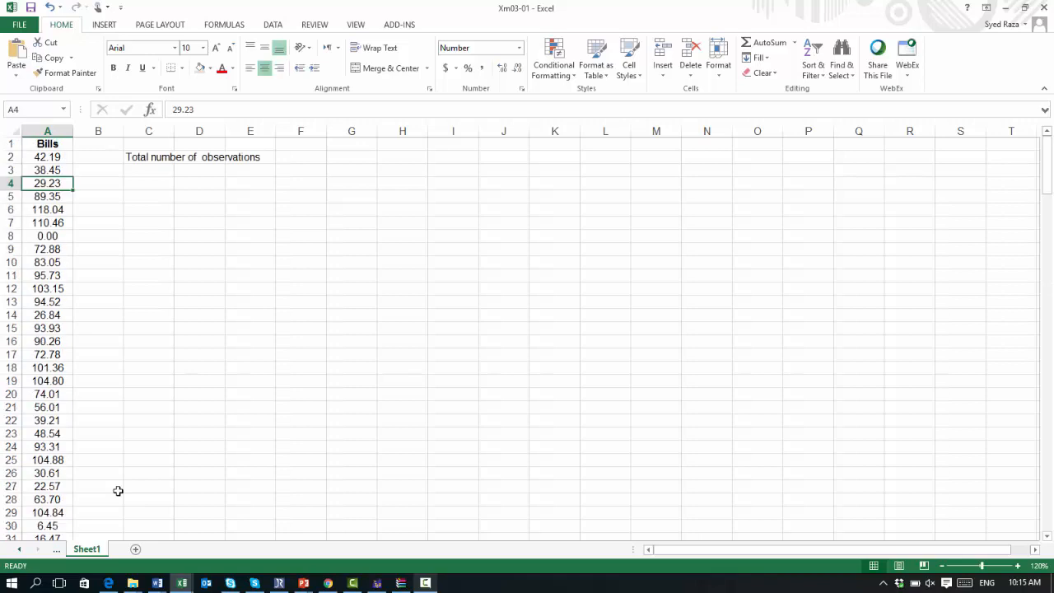
# Step: Enter 200 in F2 as the total number of observations
pyautogui.click(298, 158)
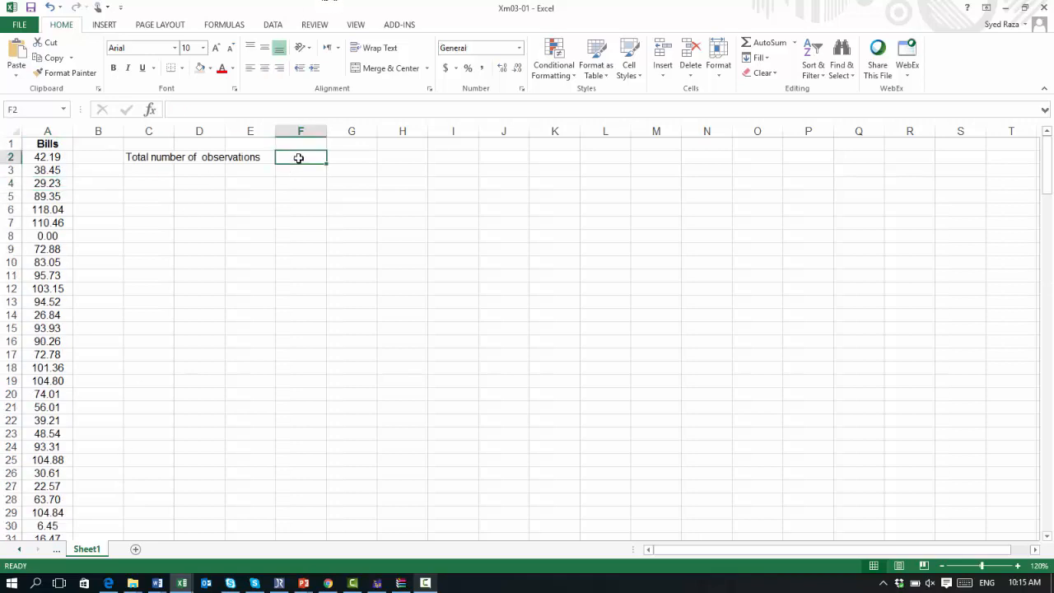
pyautogui.write('200')
pyautogui.press('pagedown')
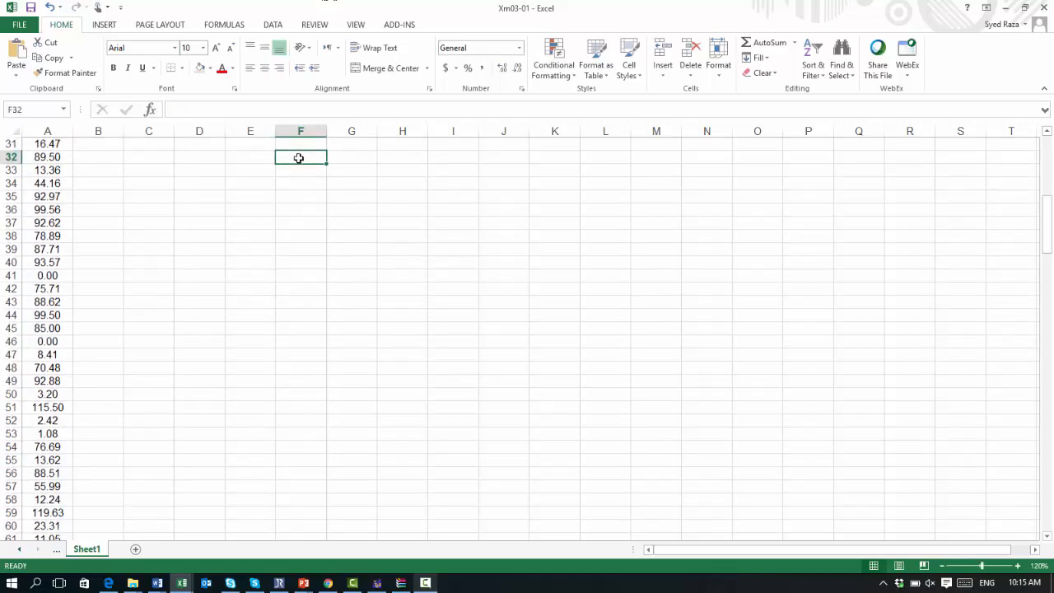
pyautogui.hotkey('ctrl', 'Home')
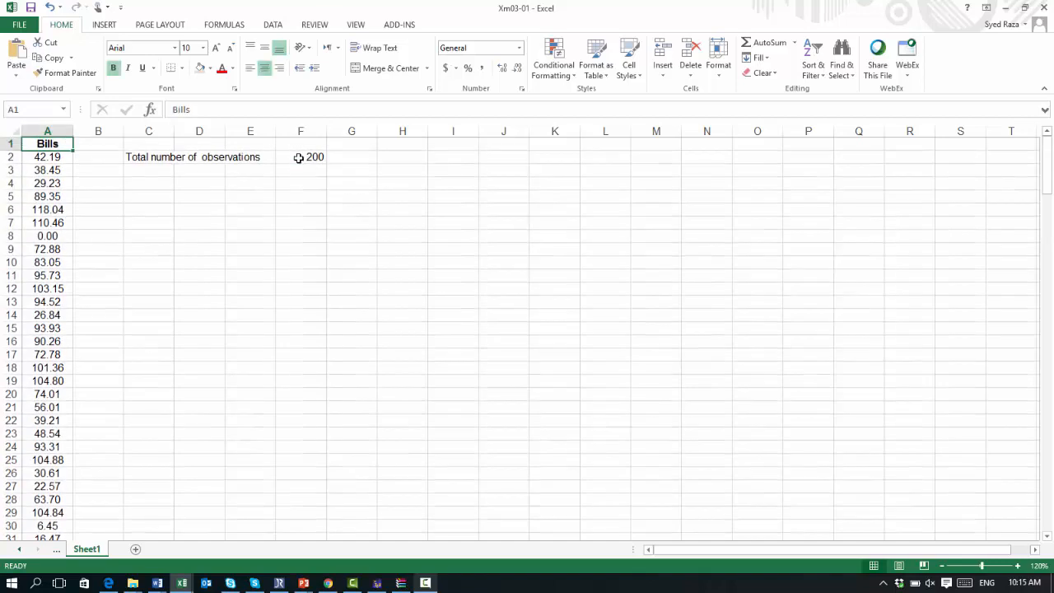
# Step: Enter a COUNT formula in G2 over the Bills range A2:A201
pyautogui.press('Right')
pyautogui.press('Right')
pyautogui.press('Right')
pyautogui.press('Right')
pyautogui.press('Right')
pyautogui.press('Right')
pyautogui.press('Down')
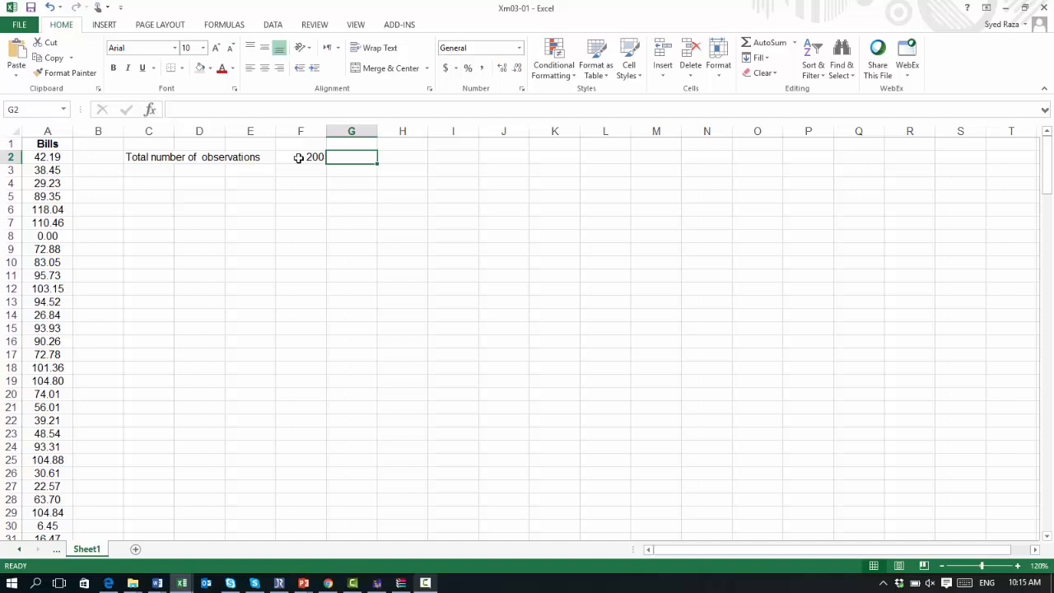
pyautogui.write('=')
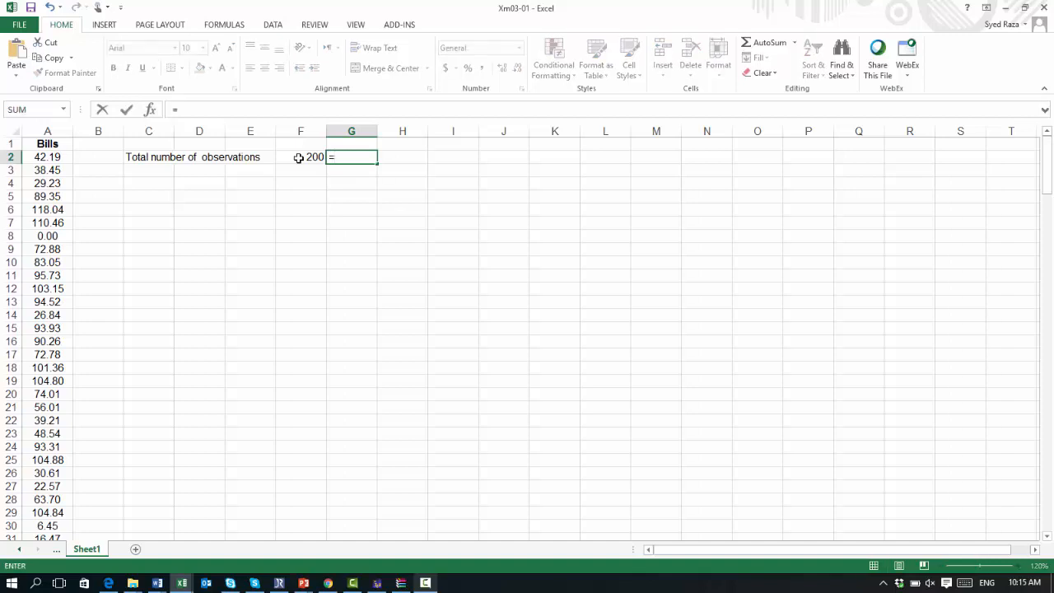
pyautogui.write('c')
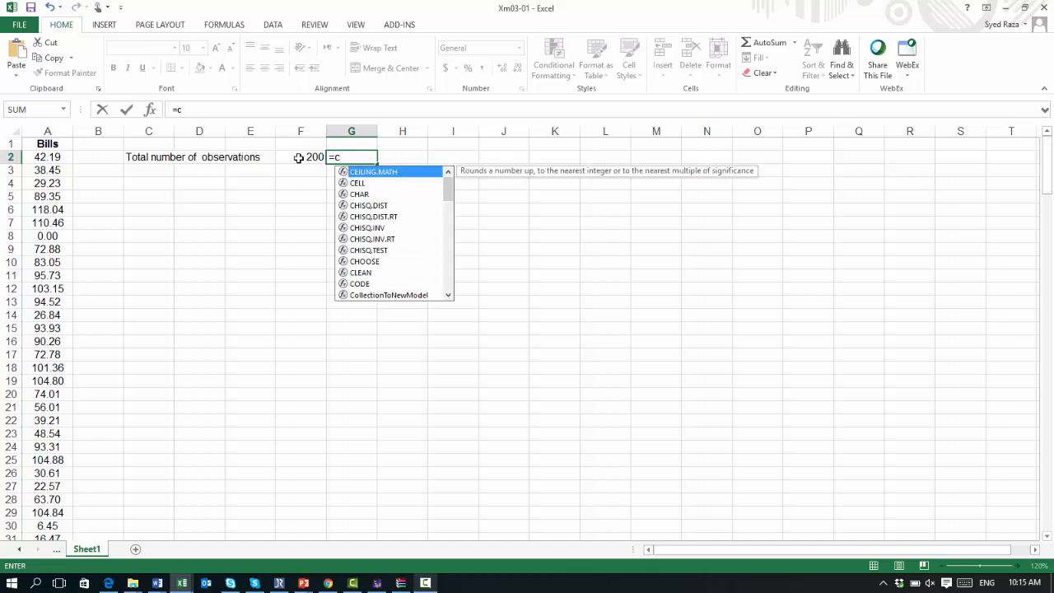
pyautogui.write('o')
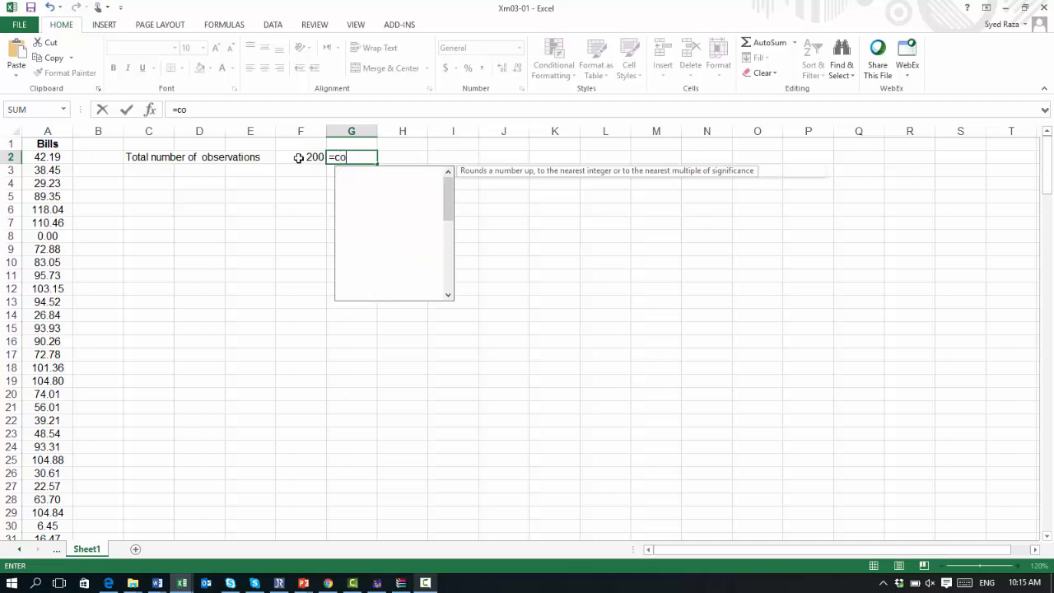
pyautogui.write('u')
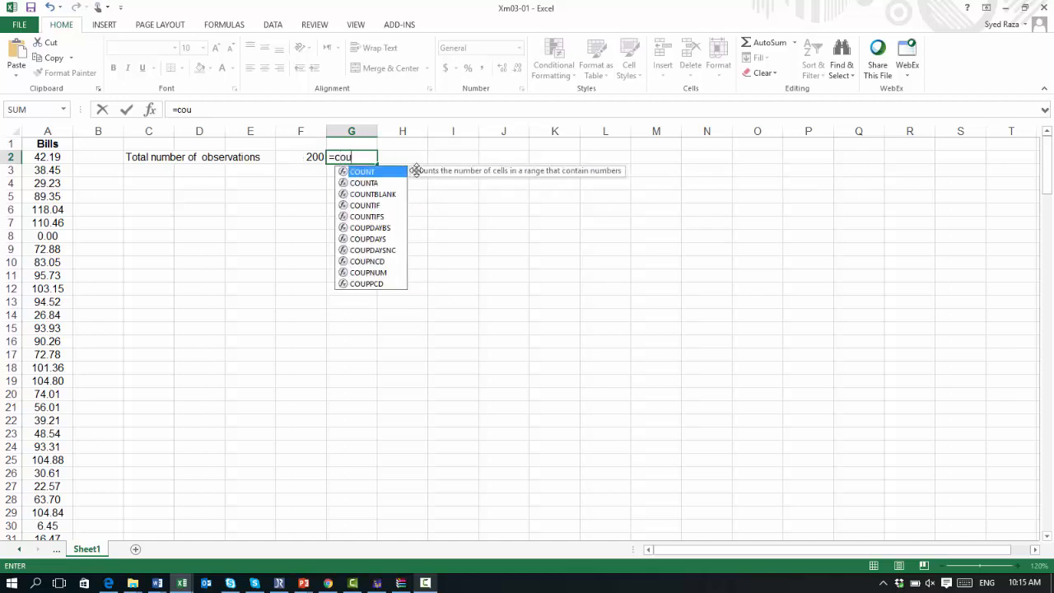
pyautogui.doubleClick(363, 172)
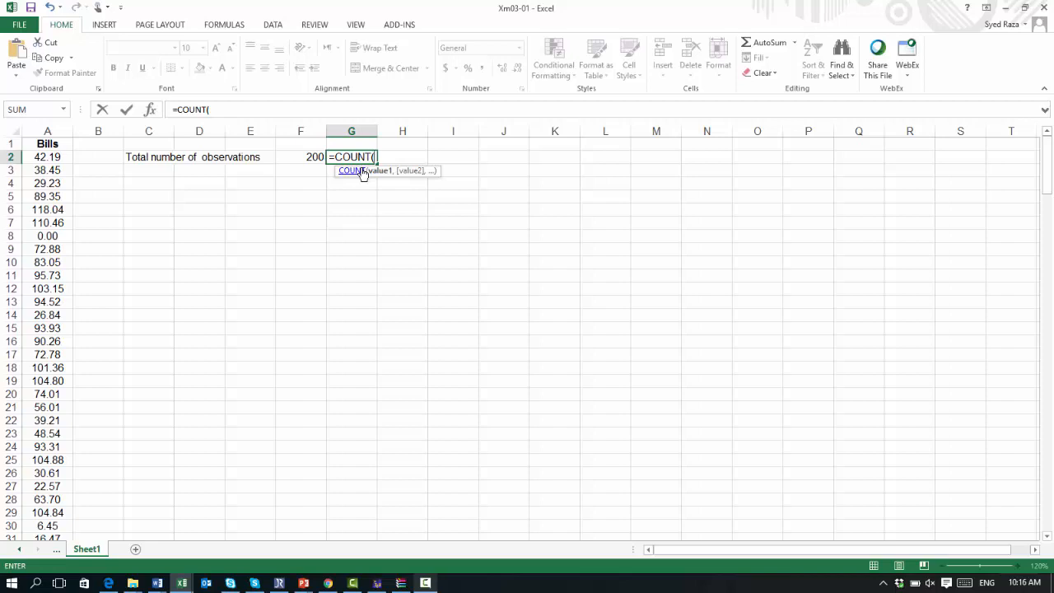
pyautogui.moveTo(47, 156); pyautogui.dragTo(54, 445)
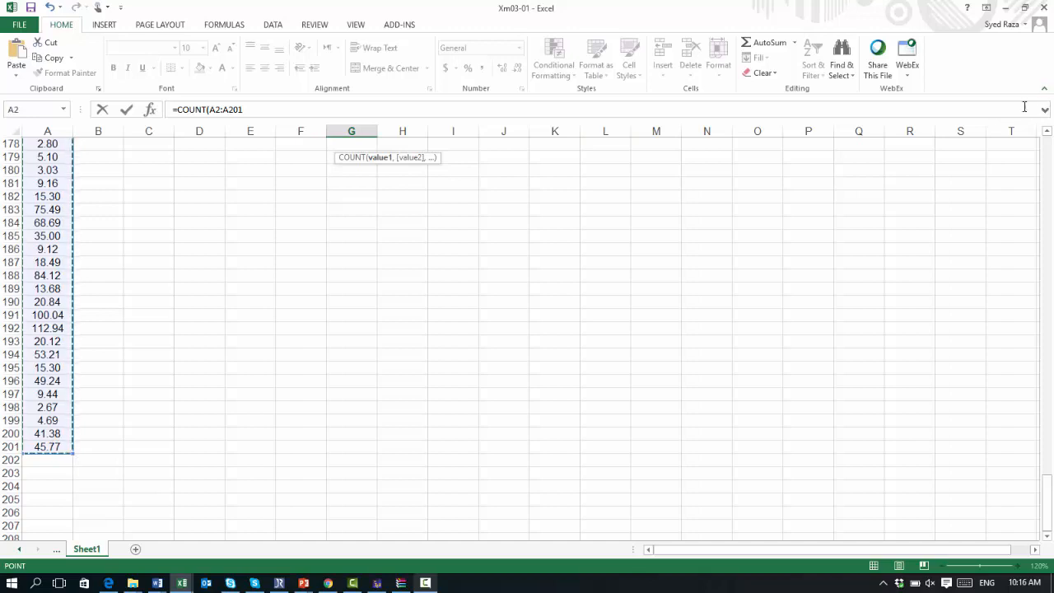
pyautogui.click(1047, 133)
pyautogui.moveTo(1047, 133); pyautogui.dragTo(1047, 133)
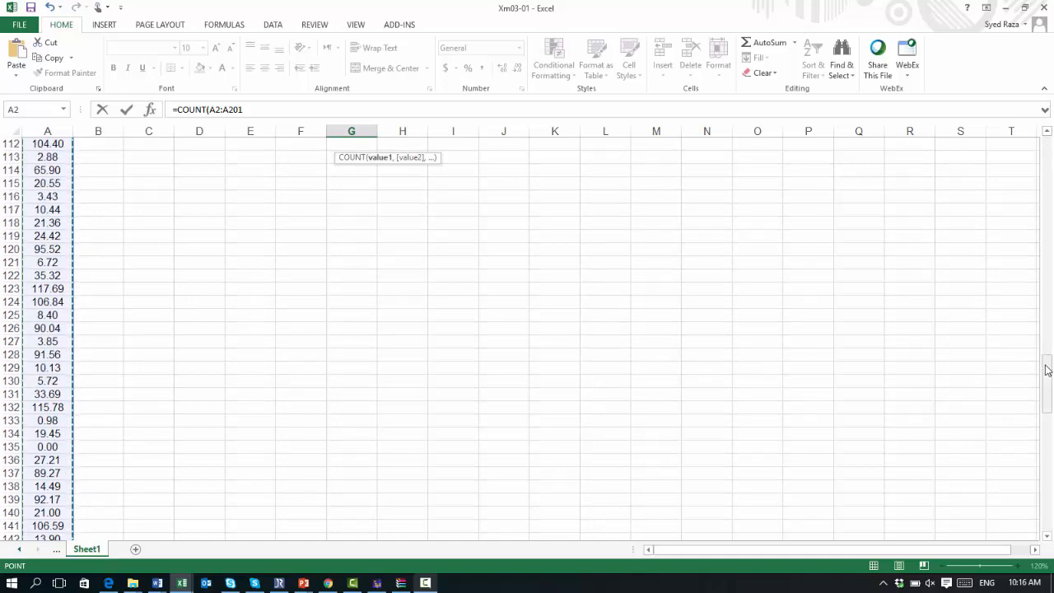
pyautogui.moveTo(1047, 370); pyautogui.dragTo(1024, 139)
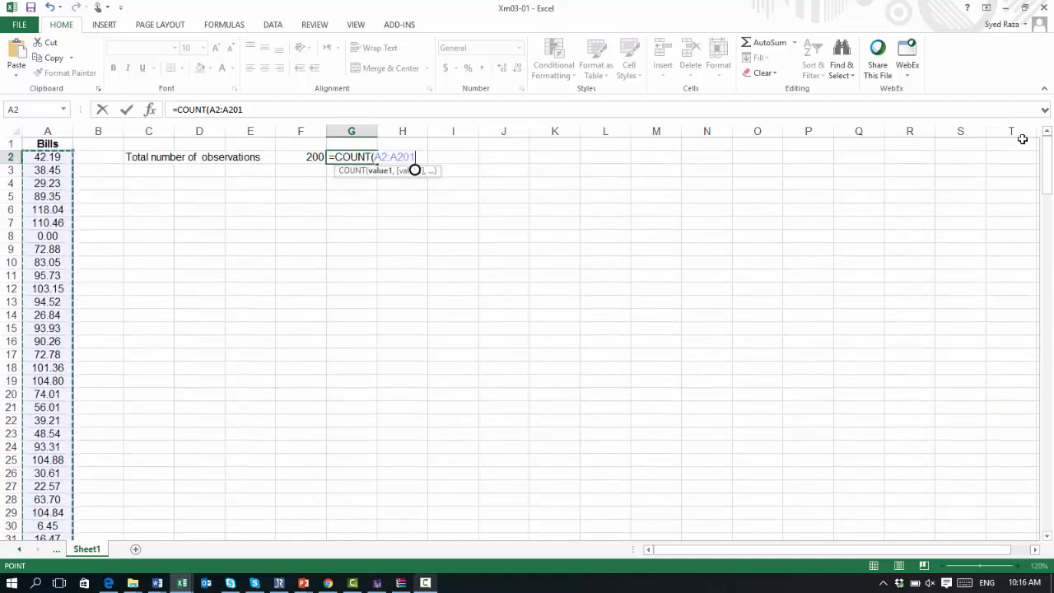
pyautogui.write(')')
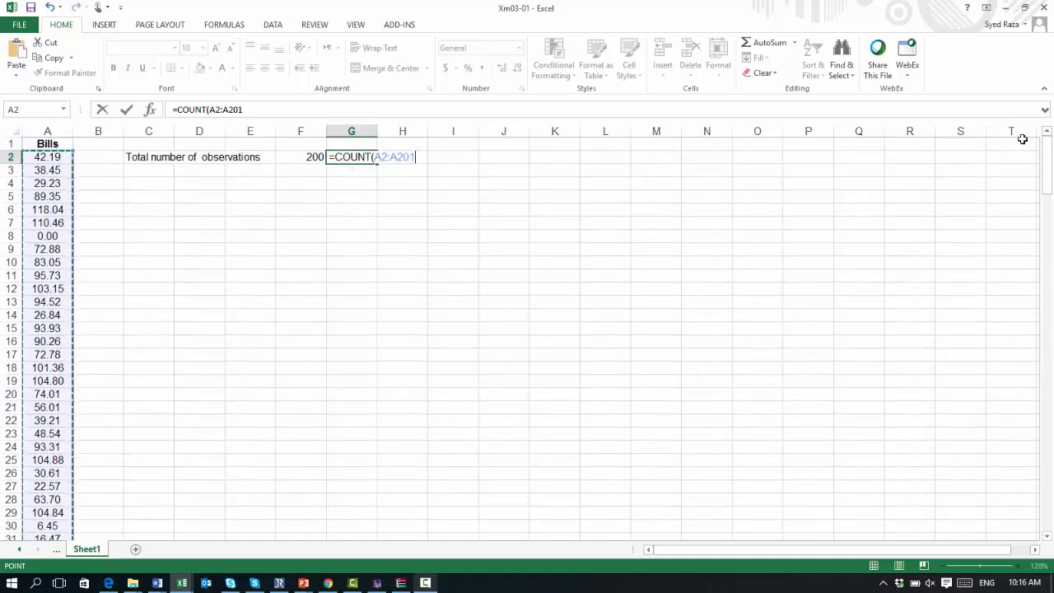
pyautogui.press('Return')
# Step: Set the font colour of the COUNT result in G2 to red
pyautogui.click(294, 157)
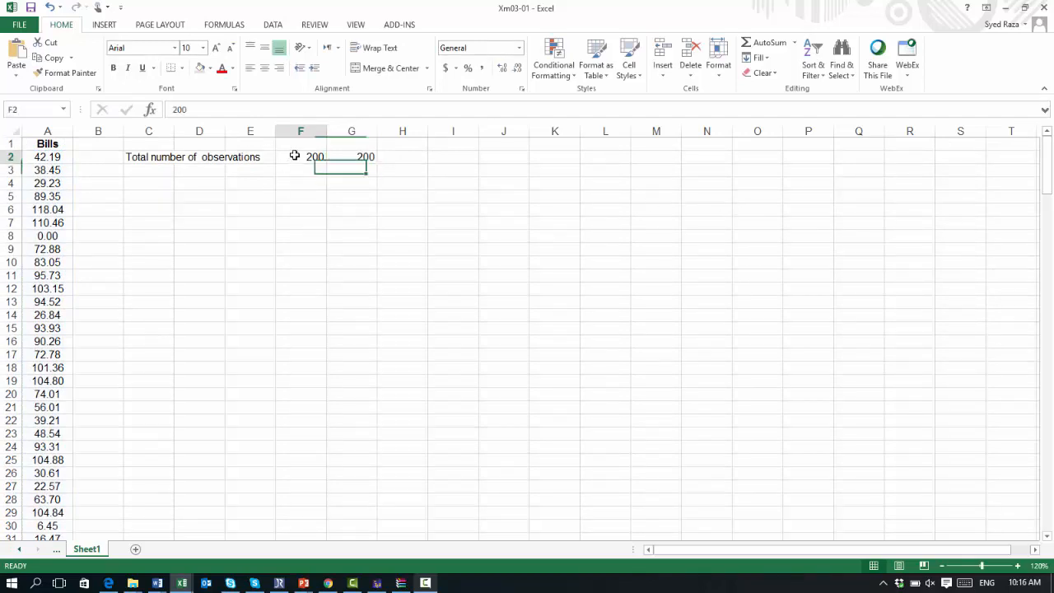
pyautogui.click(351, 156)
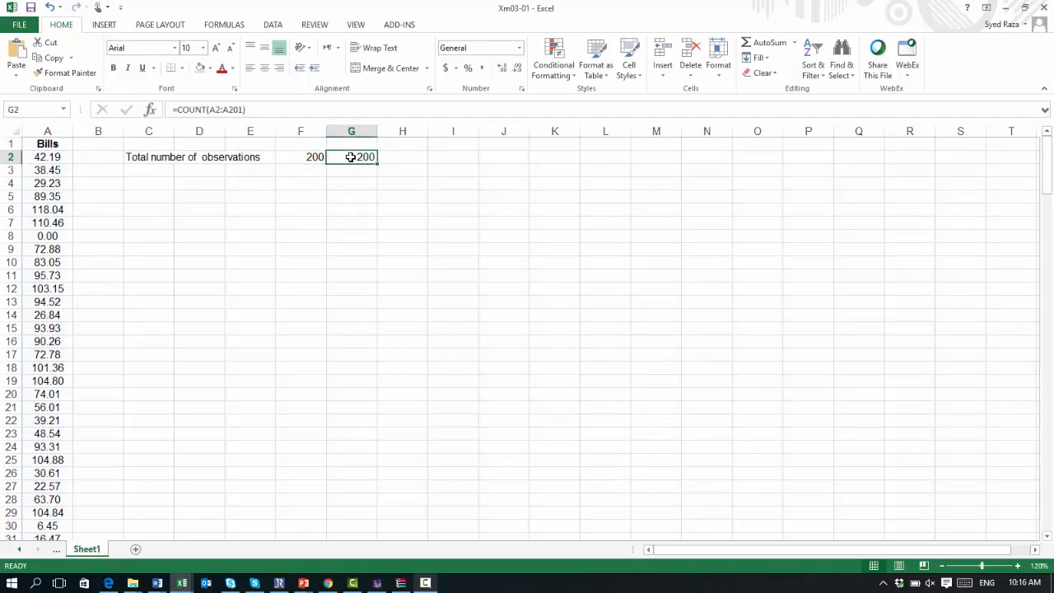
pyautogui.click(228, 71)
pyautogui.click(303, 162)
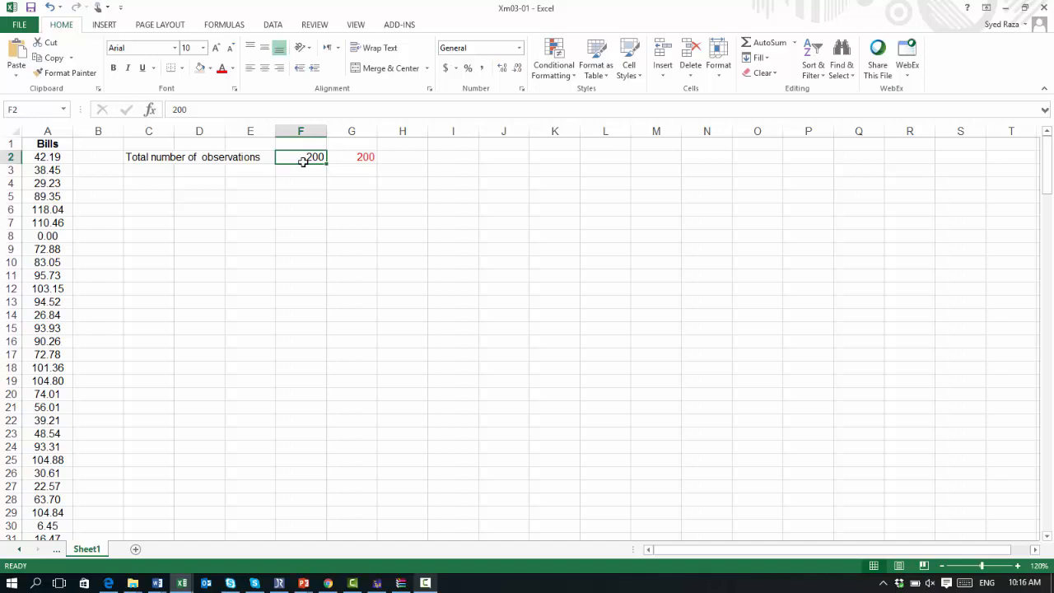
pyautogui.click(154, 169)
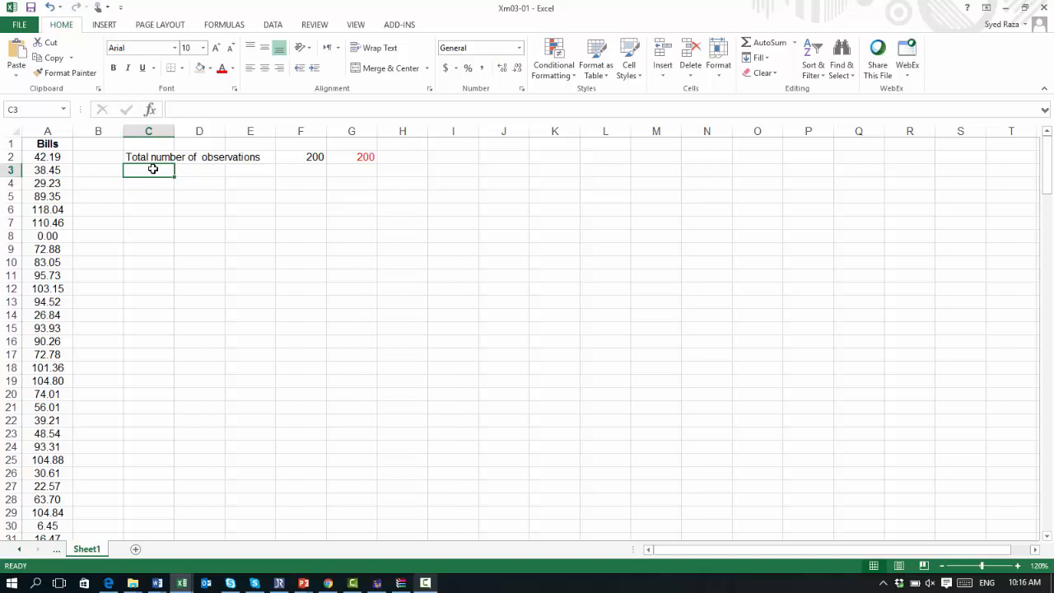
pyautogui.scroll(-1, 285, 215)
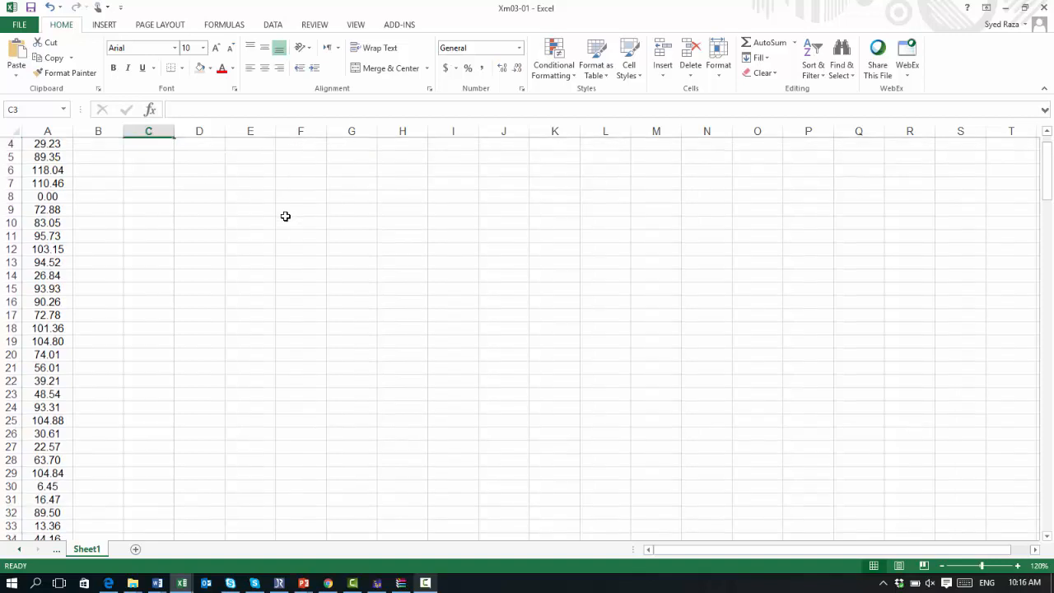
pyautogui.scroll(1, 285, 216)
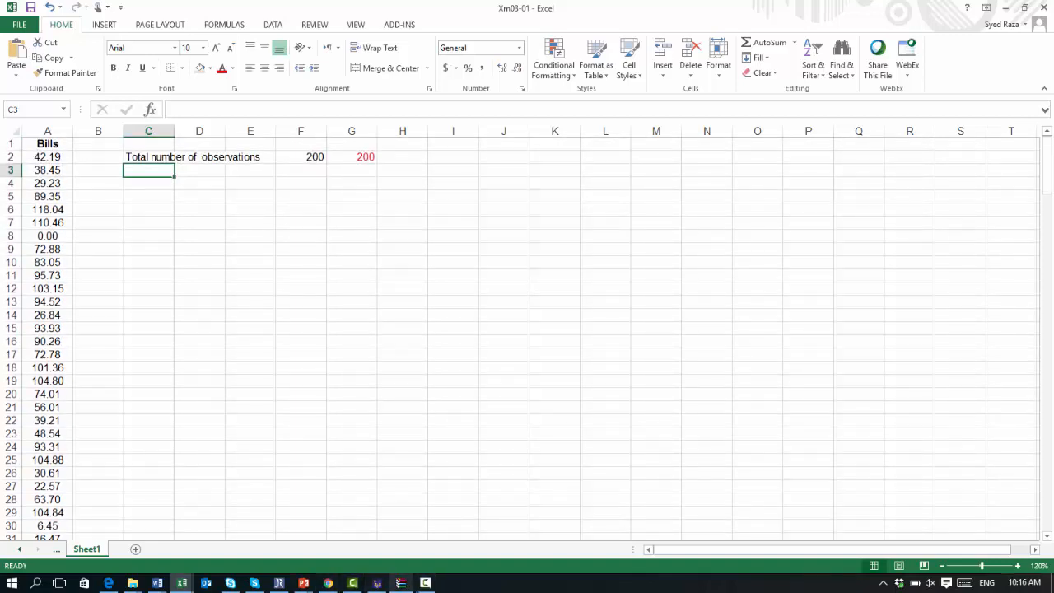
pyautogui.click(425, 583)
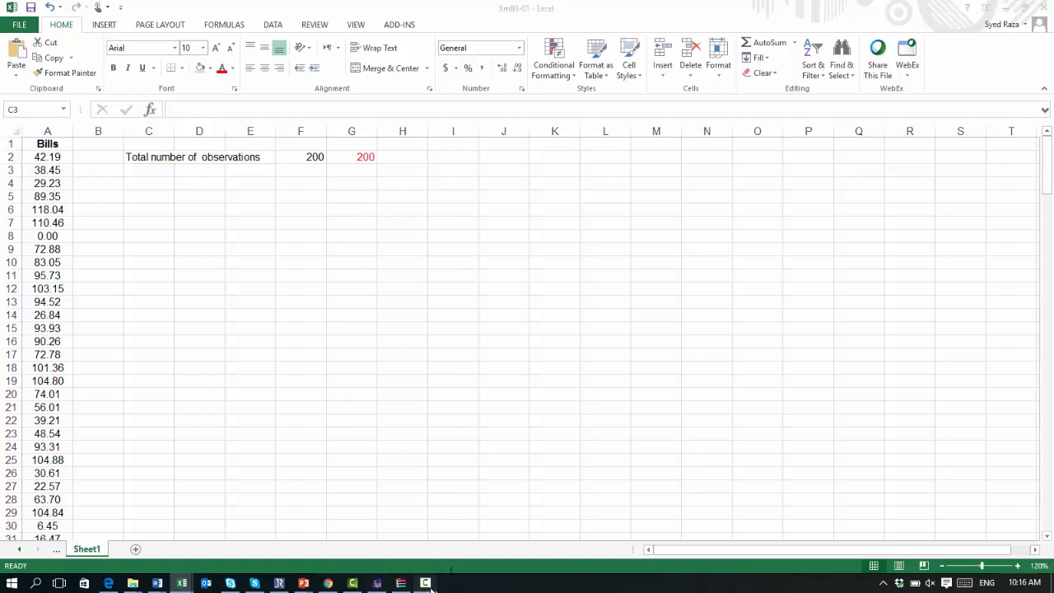
pyautogui.click(991, 528)
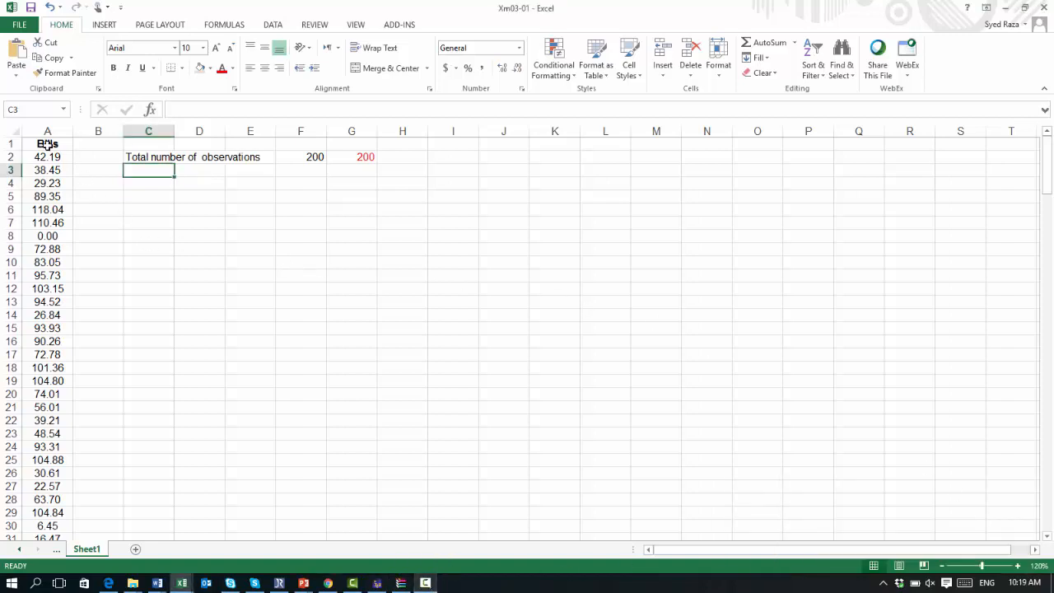
# Step: Copy the Bills column A and paste it into column B
pyautogui.click(33, 130)
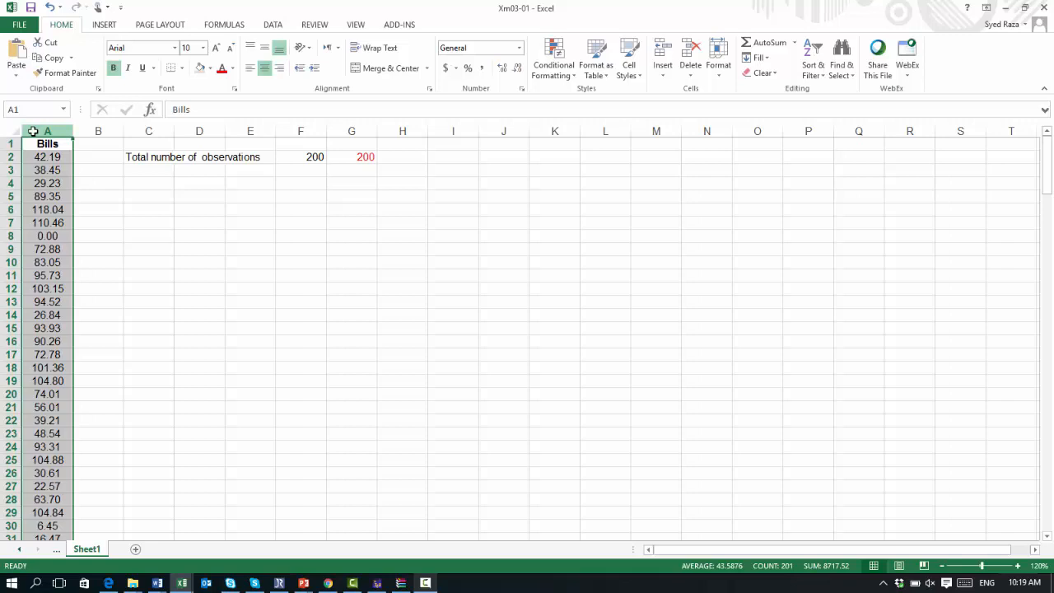
pyautogui.hotkey('ctrl', 'c')
pyautogui.press('Right')
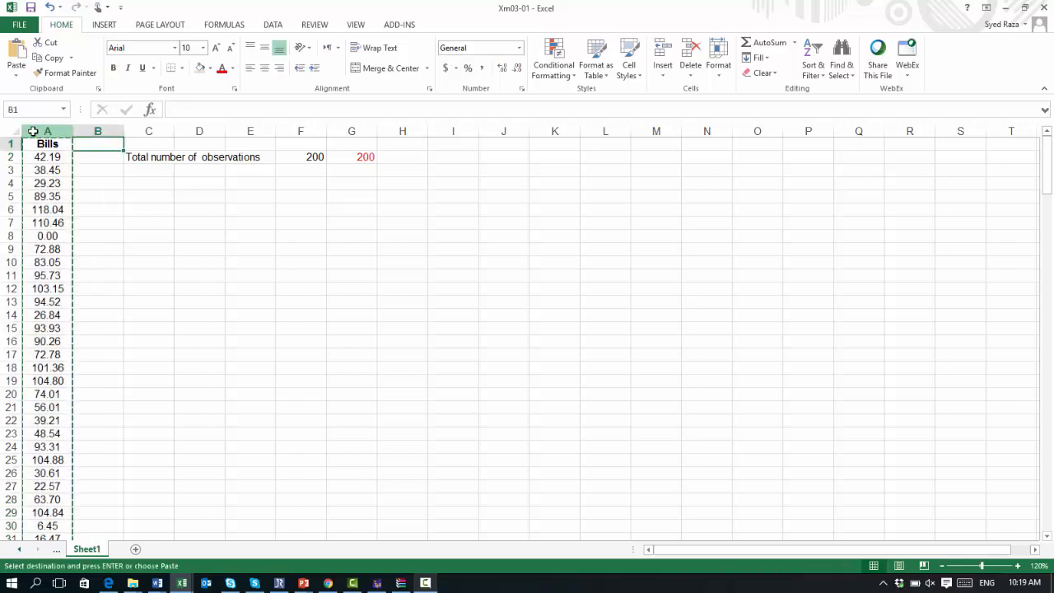
pyautogui.hotkey('ctrl', 'v')
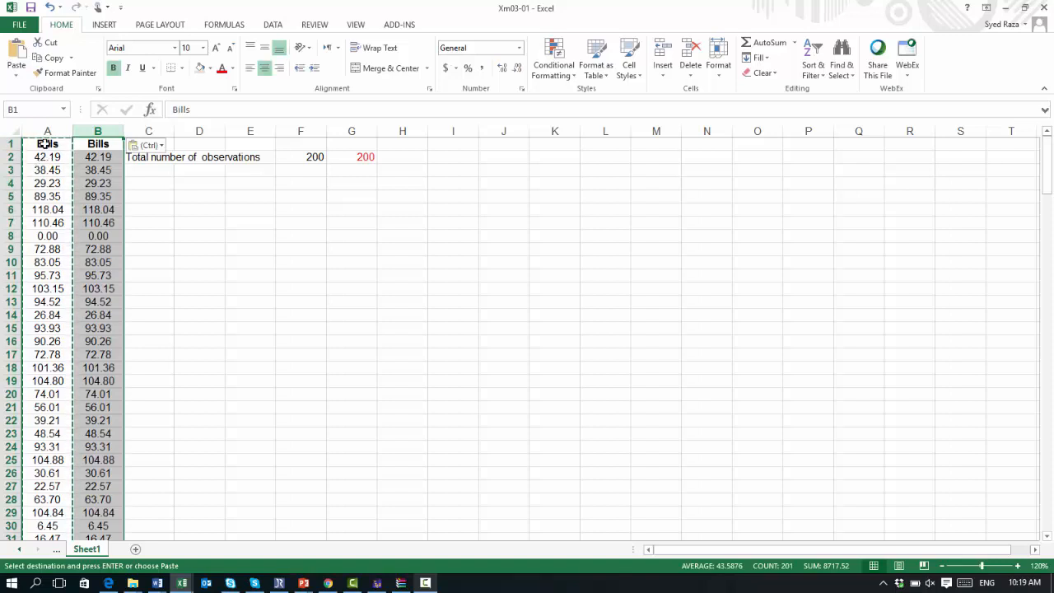
# Step: Sort column B smallest to largest, expanding the selection to the neighbouring data
pyautogui.click(92, 160)
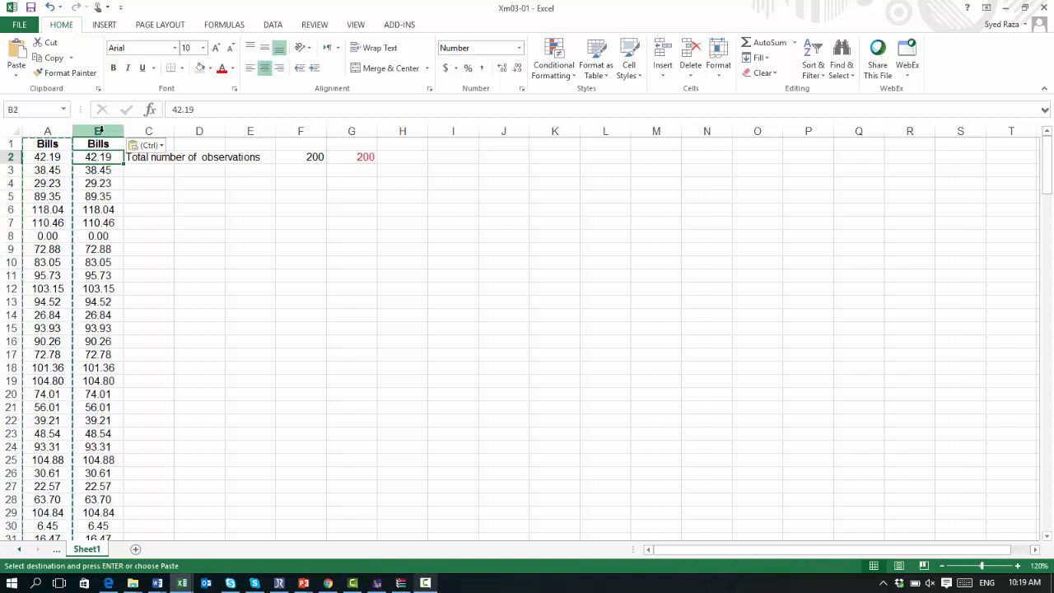
pyautogui.click(98, 131)
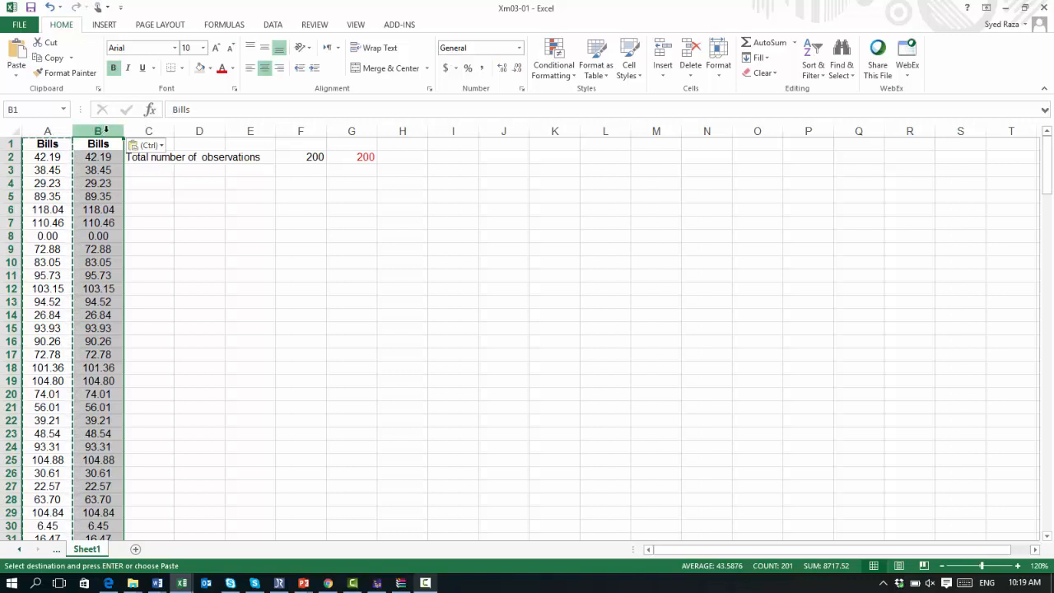
pyautogui.click(818, 80)
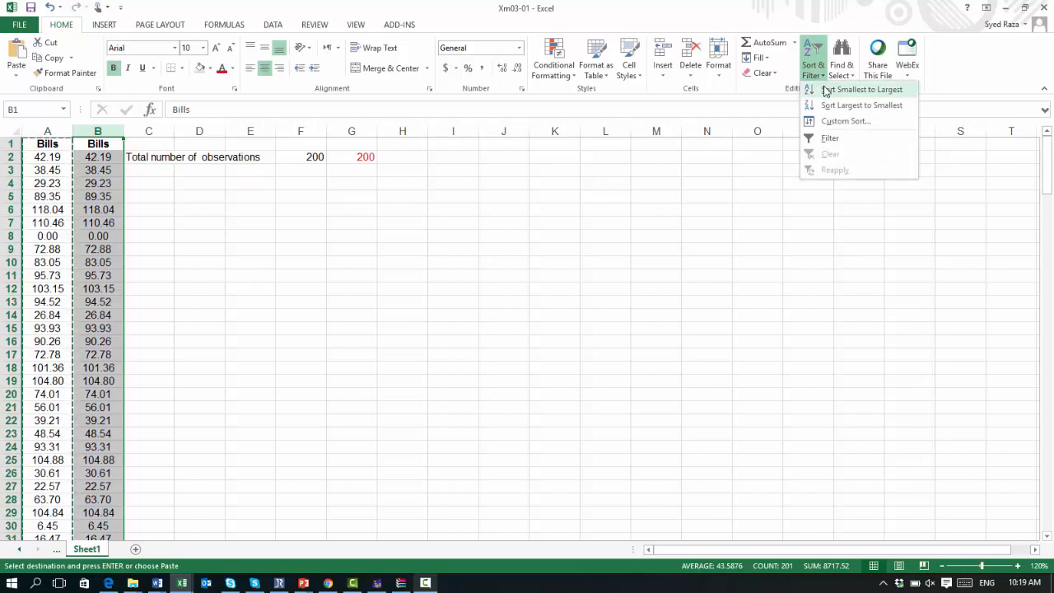
pyautogui.click(827, 90)
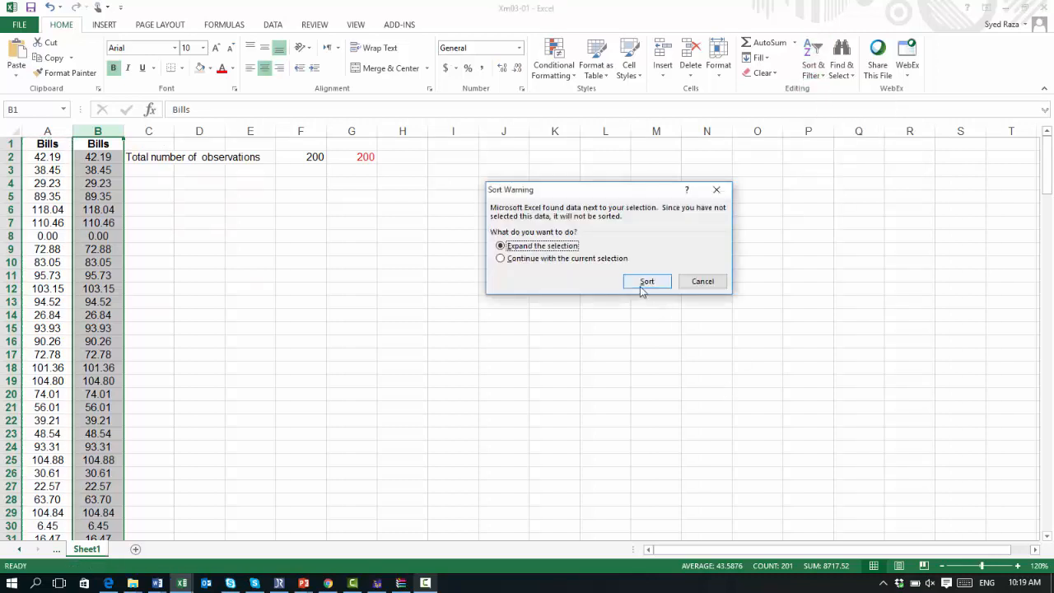
pyautogui.click(647, 282)
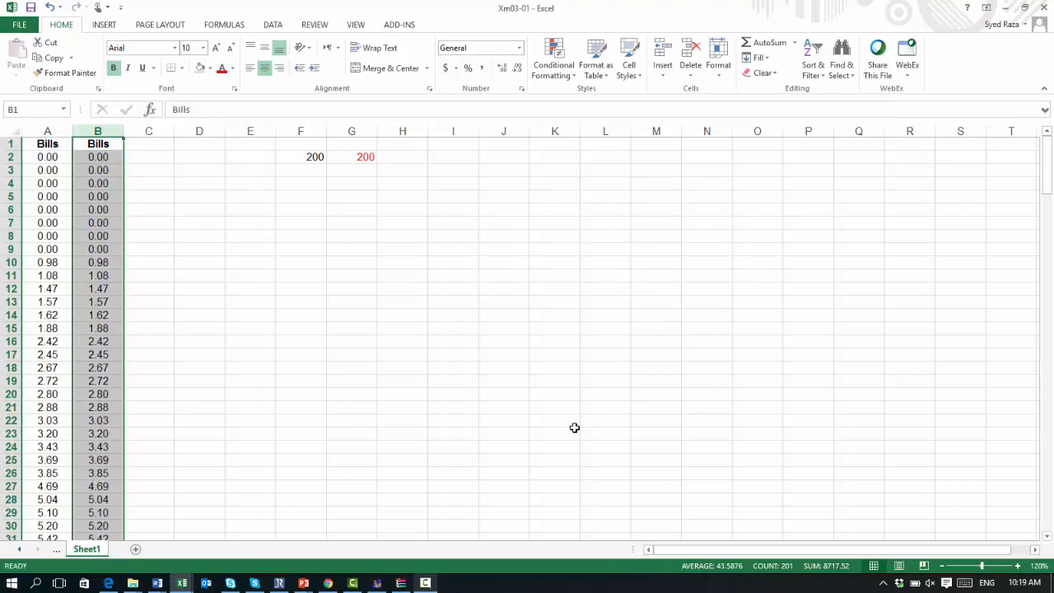
# Step: Review the sorted Bills values down the sheet, then undo the sort
pyautogui.scroll(-1, 575, 427)
pyautogui.scroll(1, 575, 427)
pyautogui.scroll(-8, 575, 427)
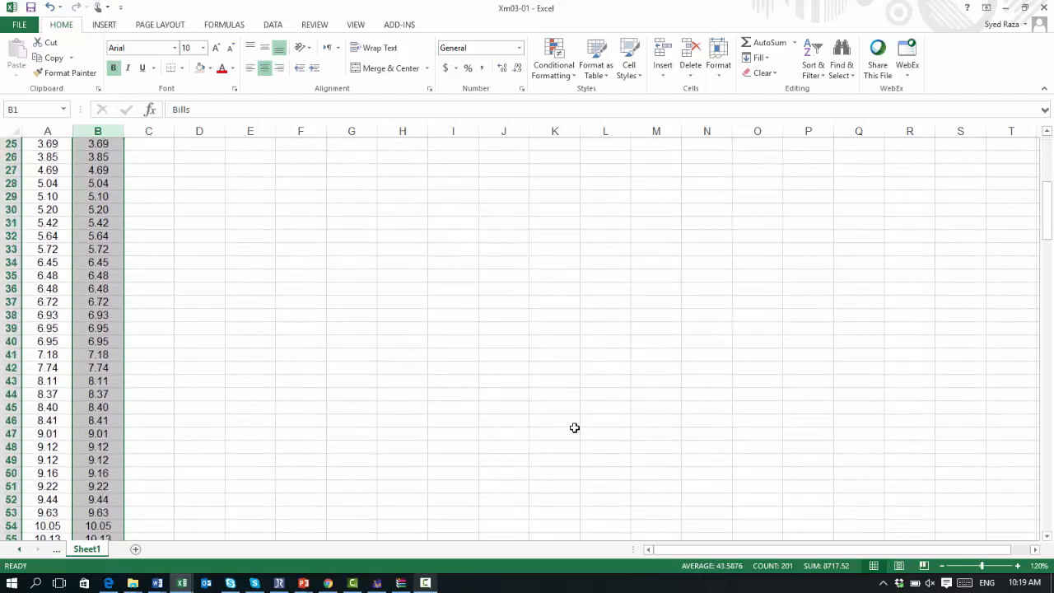
pyautogui.scroll(-2, 576, 428)
pyautogui.scroll(-19, 575, 427)
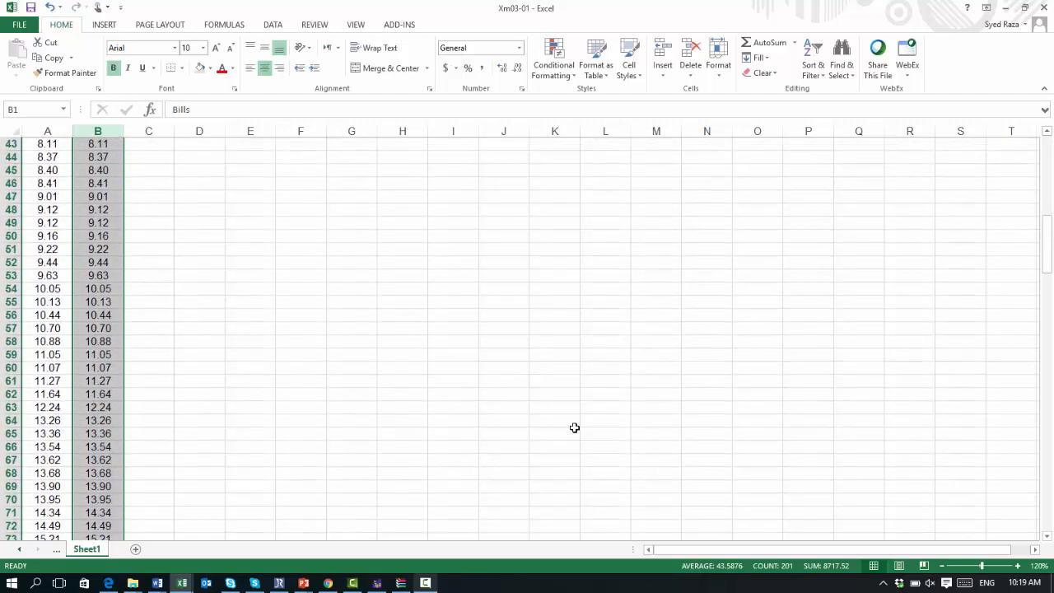
pyautogui.scroll(-15, 575, 428)
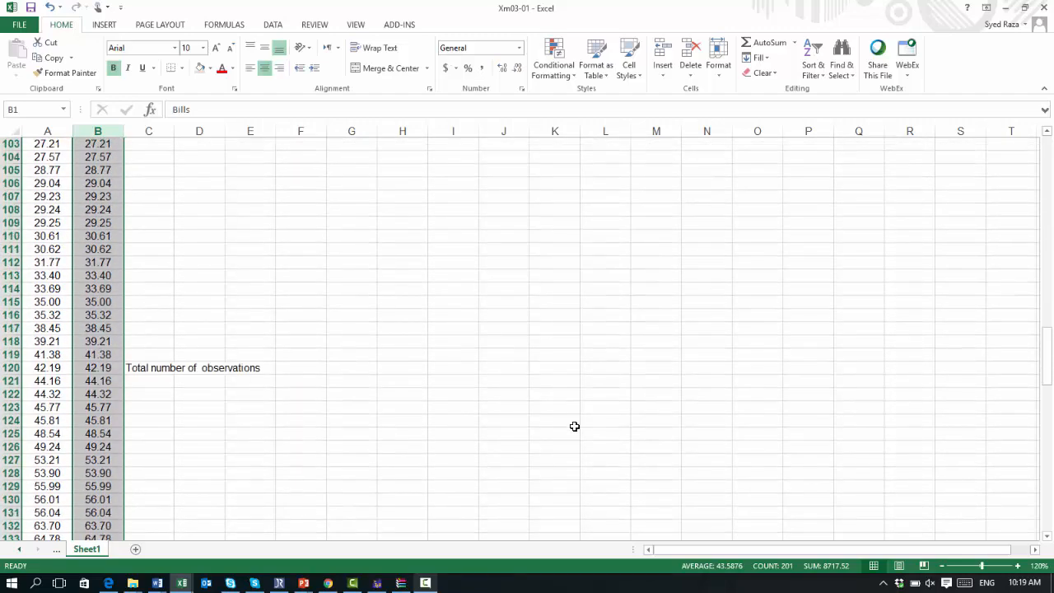
pyautogui.scroll(13, 575, 428)
pyautogui.scroll(7, 575, 426)
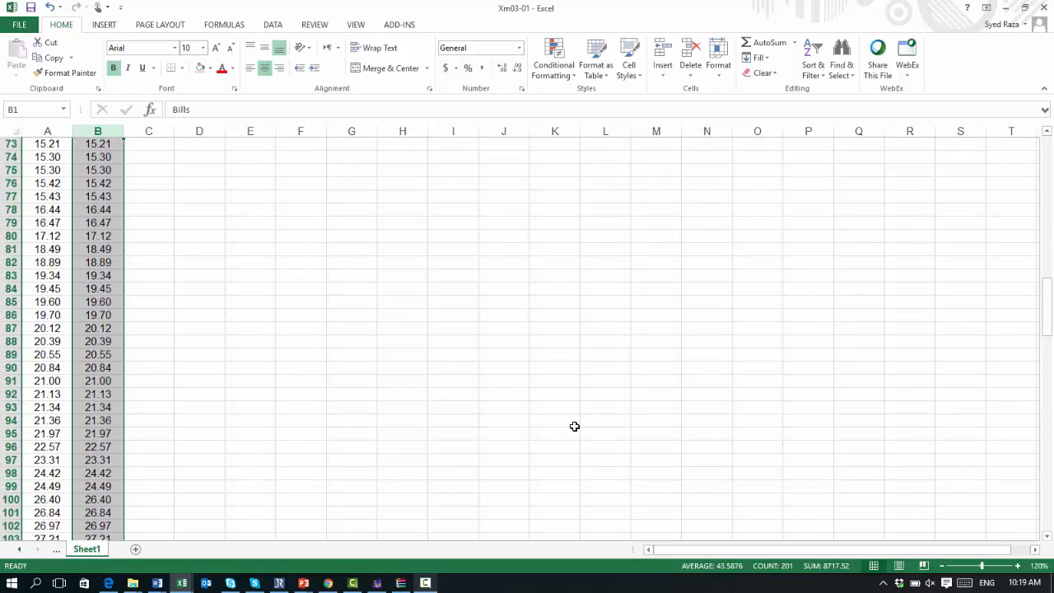
pyautogui.hotkey('ctrl', 'z')
# Step: Sort only column B smallest to largest with a custom sort, continuing with the current selection instead of expanding it
pyautogui.scroll(1, 575, 426)
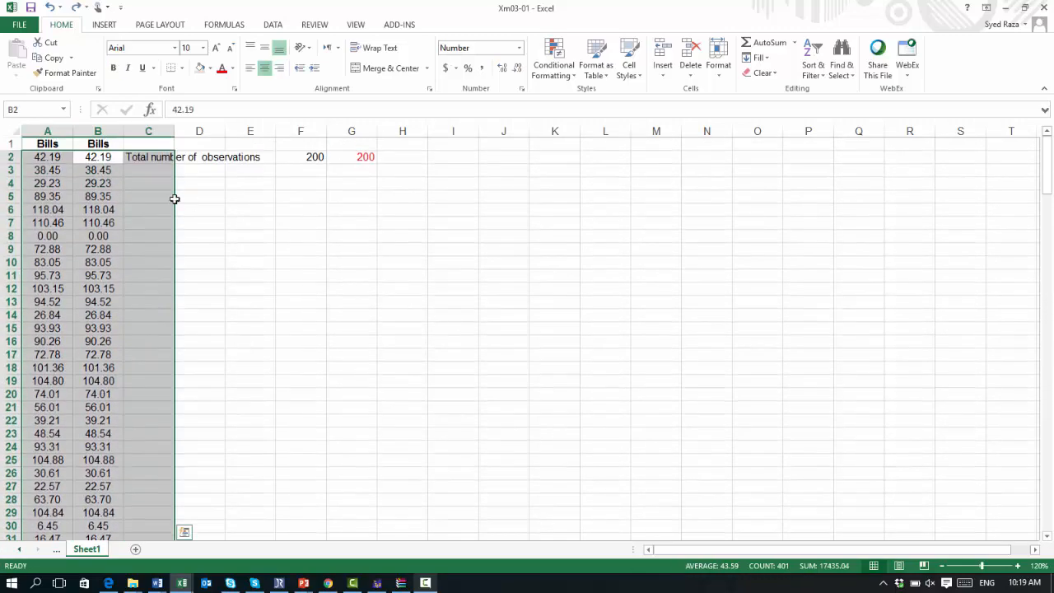
pyautogui.click(98, 127)
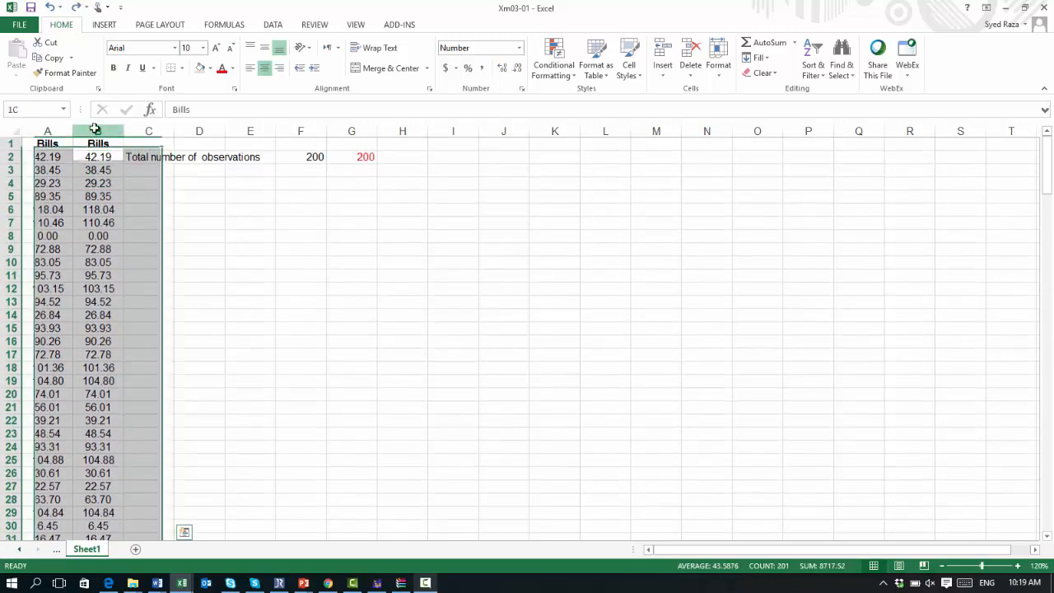
pyautogui.click(826, 79)
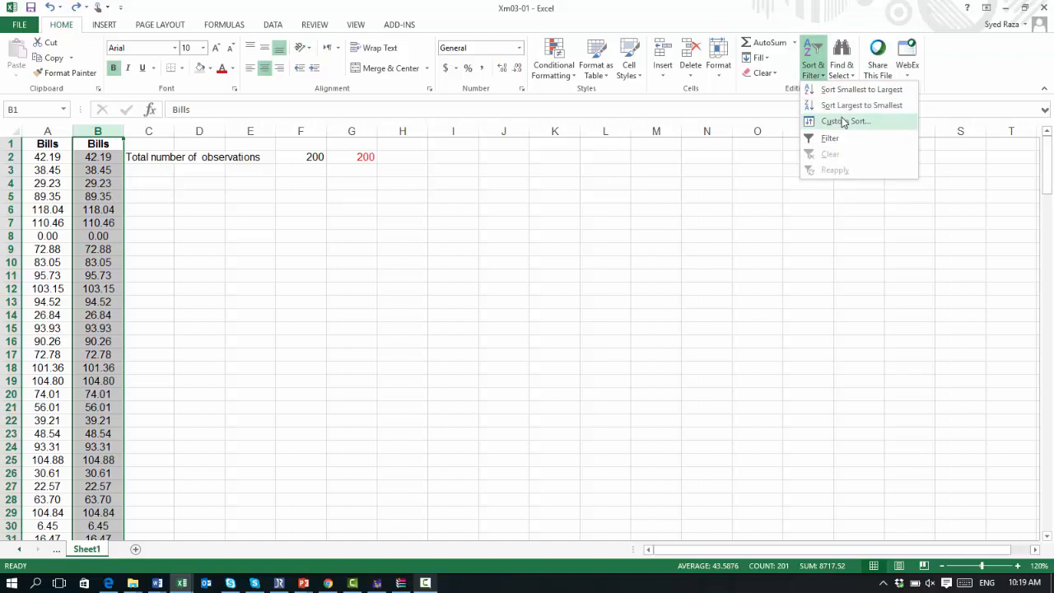
pyautogui.click(843, 121)
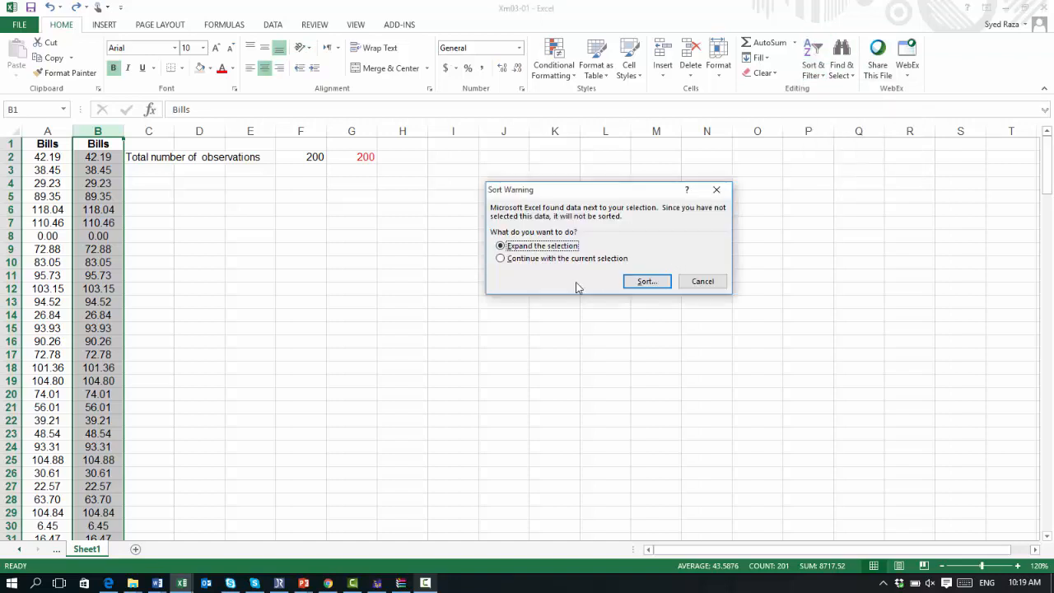
pyautogui.click(500, 261)
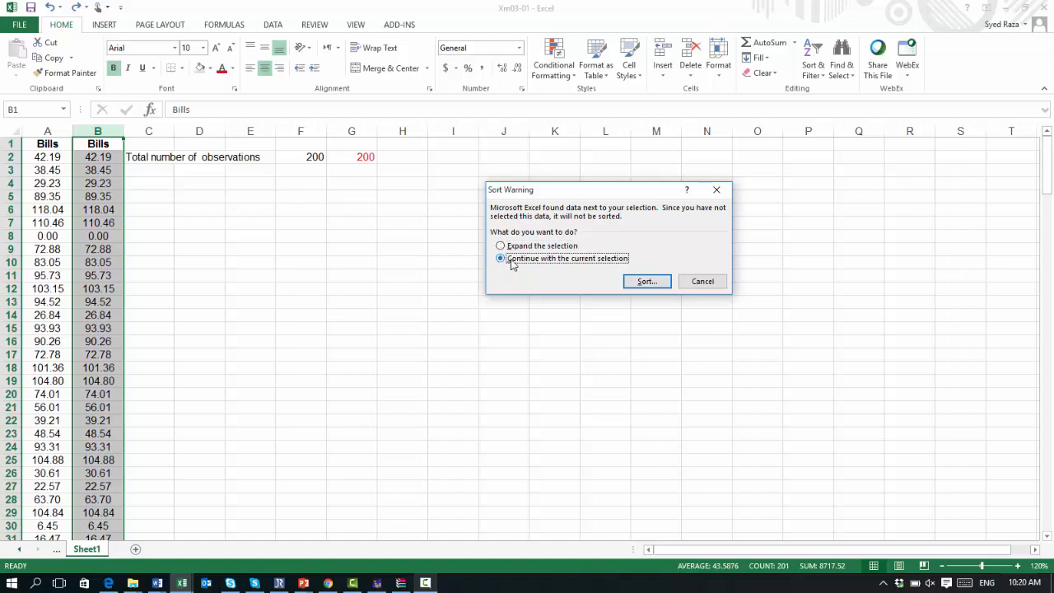
pyautogui.click(643, 282)
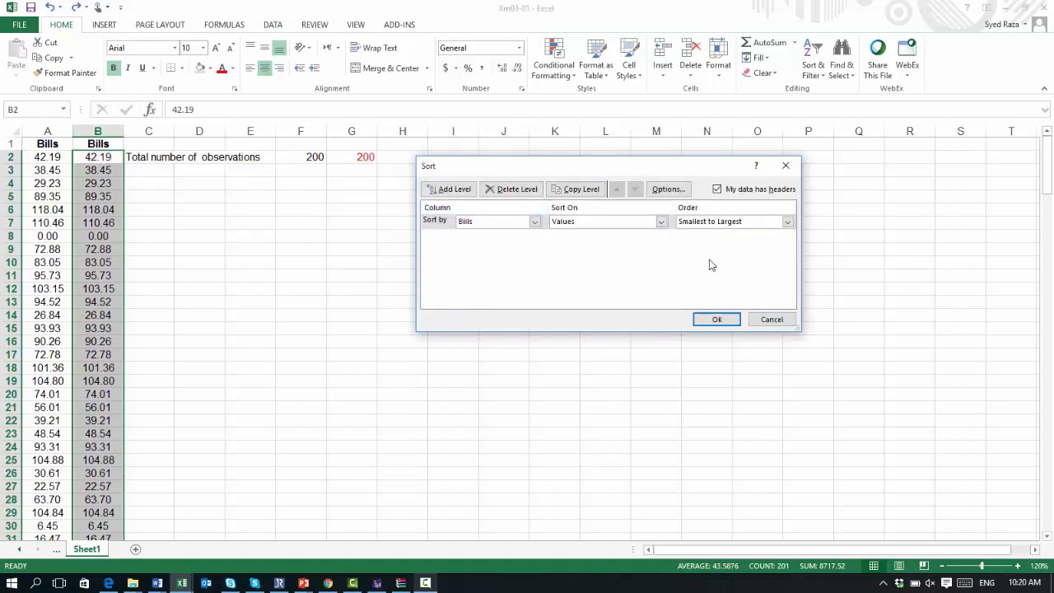
pyautogui.click(715, 320)
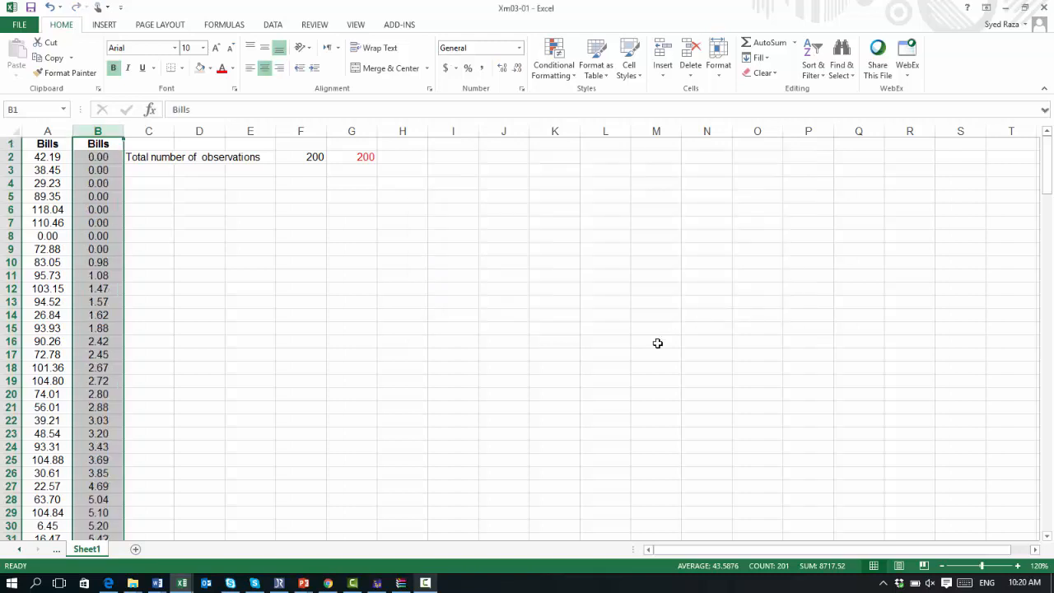
pyautogui.click(623, 361)
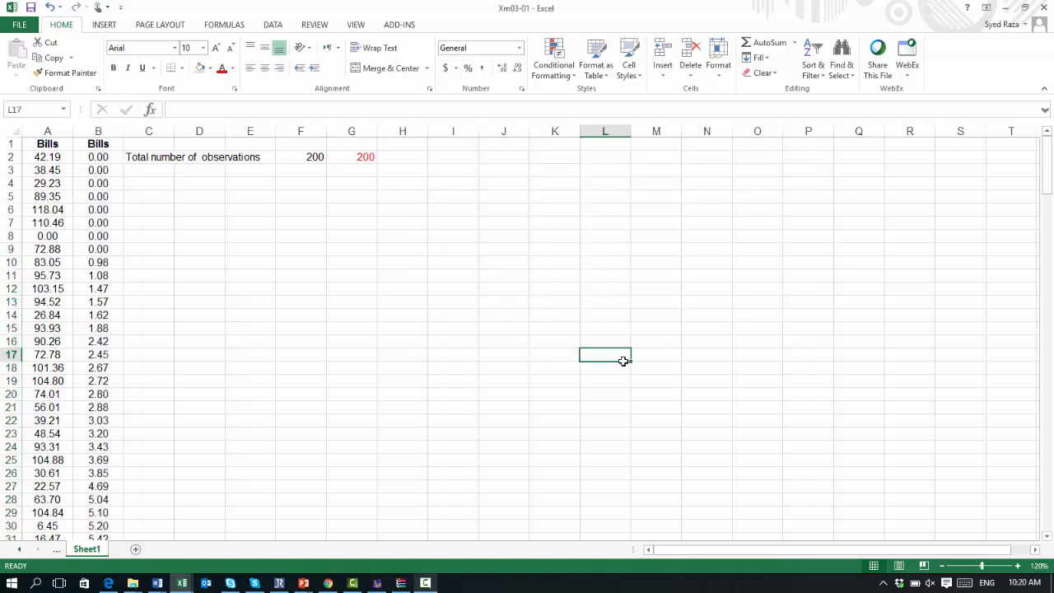
pyautogui.press('Left')
pyautogui.press('Left')
pyautogui.press('Left')
pyautogui.press('Left')
pyautogui.press('Left')
pyautogui.press('Left')
pyautogui.press('Left')
pyautogui.press('Left')
pyautogui.press('Left')
pyautogui.press('Left')
pyautogui.press('Left')
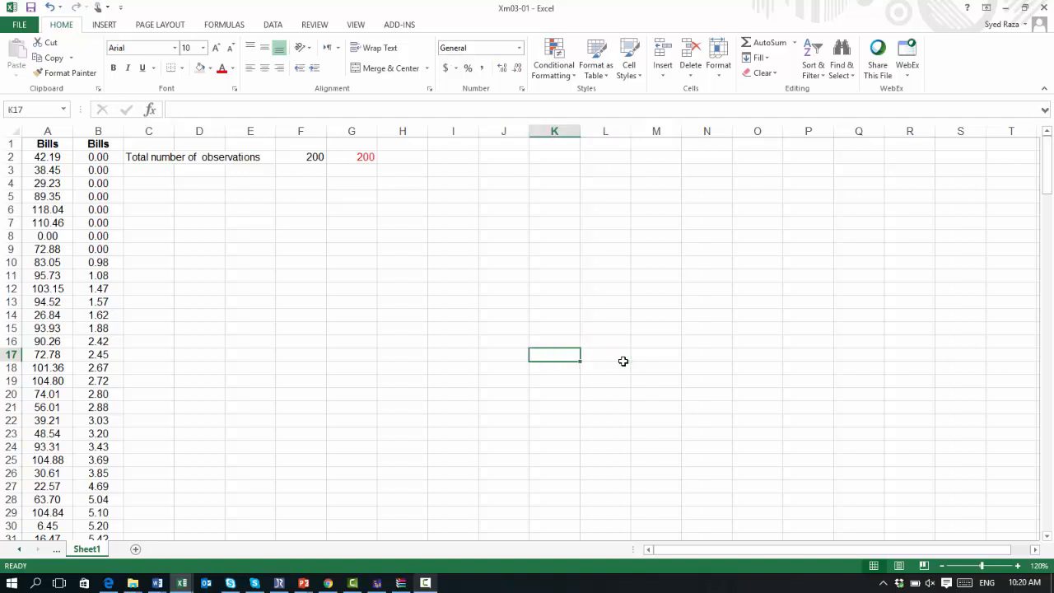
pyautogui.press('Up')
pyautogui.press('Up')
pyautogui.press('Up')
pyautogui.press('Up')
pyautogui.press('Up')
pyautogui.press('Up')
pyautogui.press('Up')
pyautogui.press('Up')
pyautogui.press('Up')
pyautogui.press('Up')
pyautogui.press('Up')
pyautogui.press('Up')
pyautogui.press('Up')
pyautogui.press('Up')
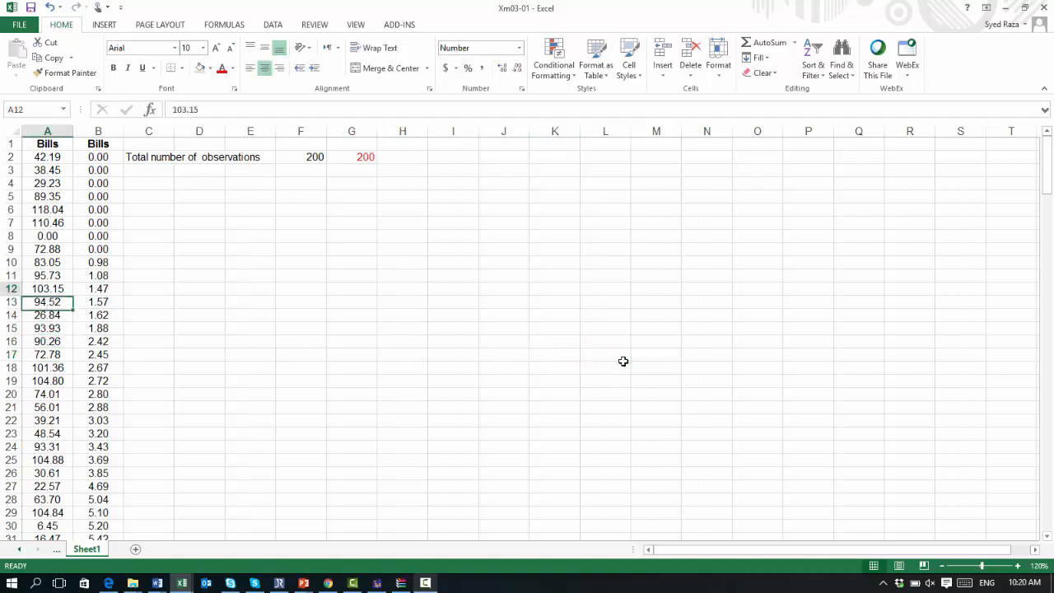
pyautogui.press('Up')
pyautogui.press('Up')
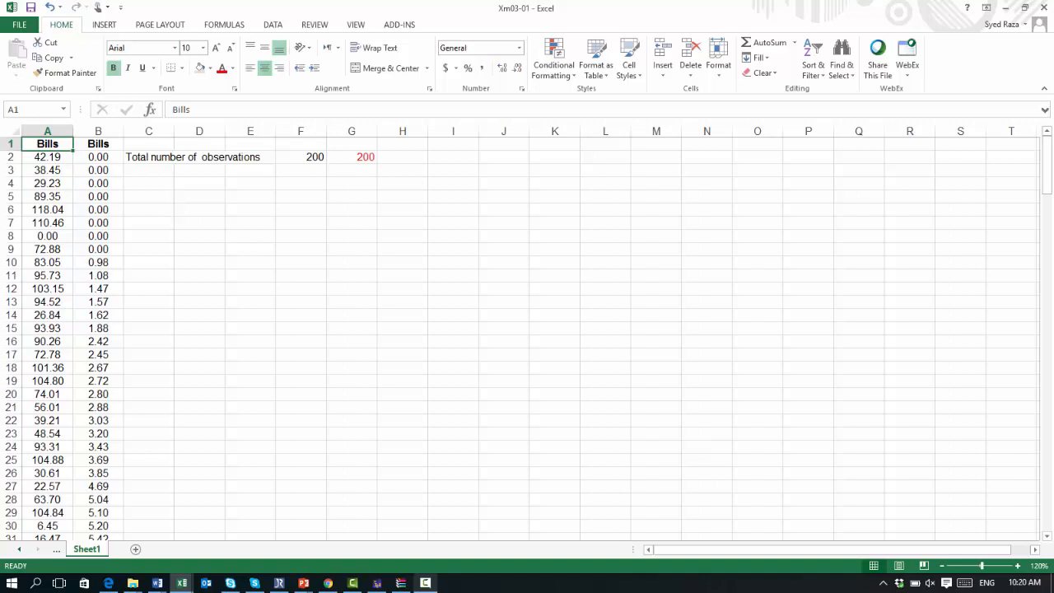
pyautogui.click(424, 583)
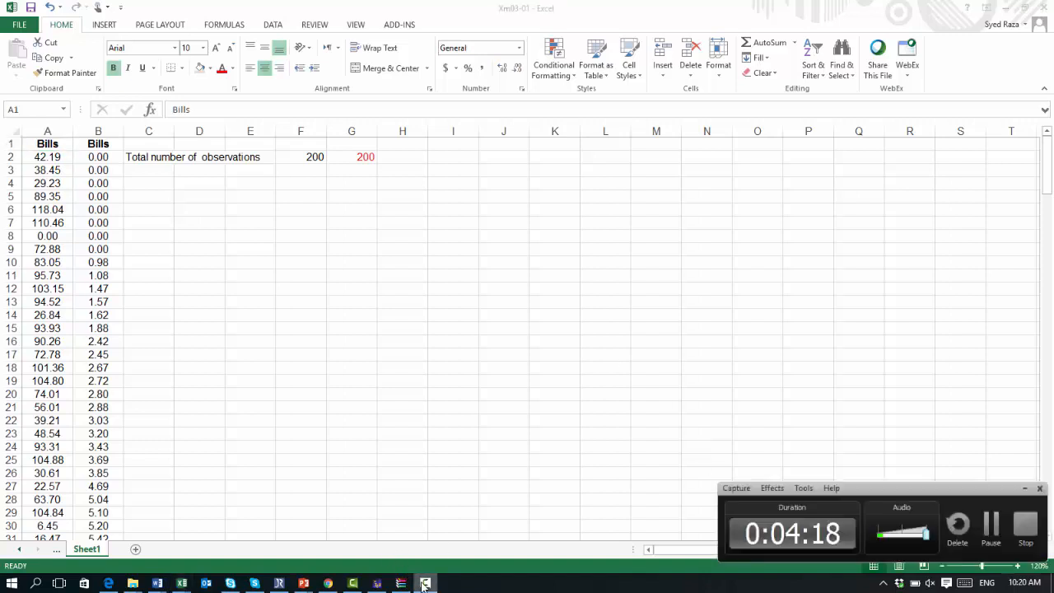
pyautogui.click(1025, 488)
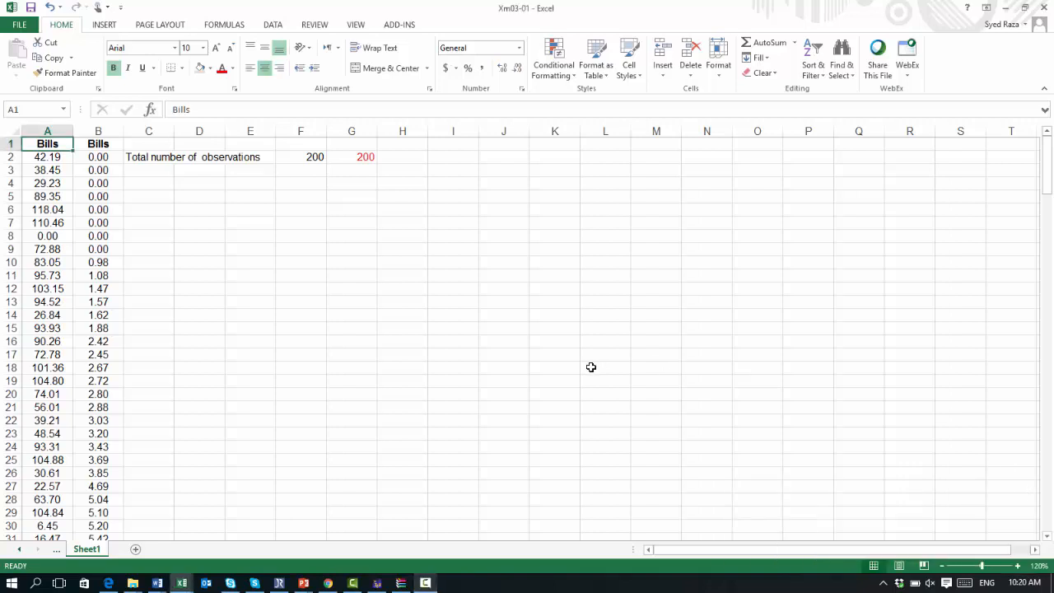
# Step: Step down through the sorted Bills values in column B to the last row and back up to the top
pyautogui.press('Down')
pyautogui.press('Down')
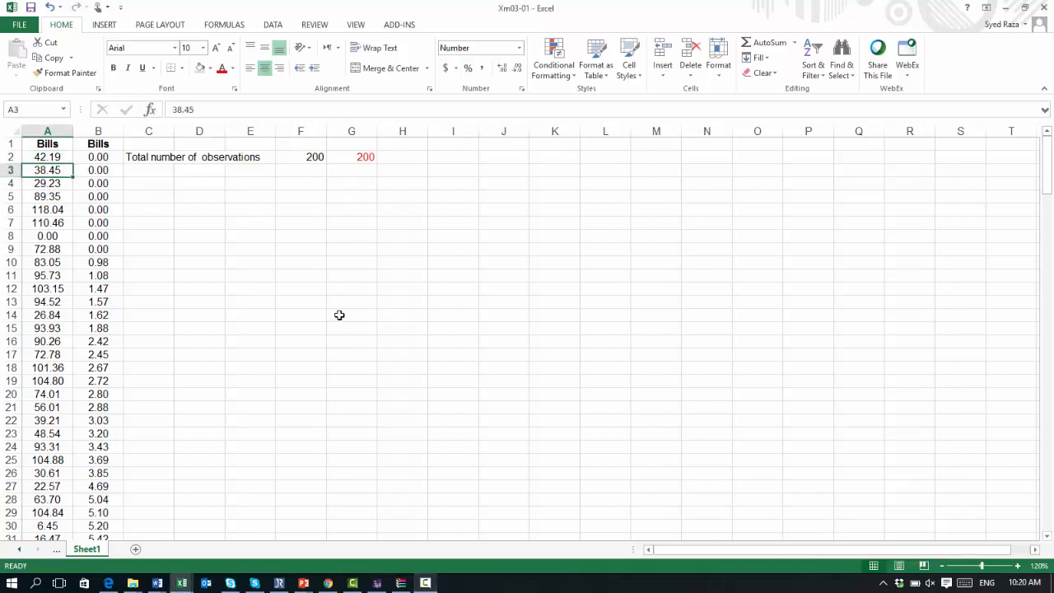
pyautogui.press('Right')
pyautogui.press('Up')
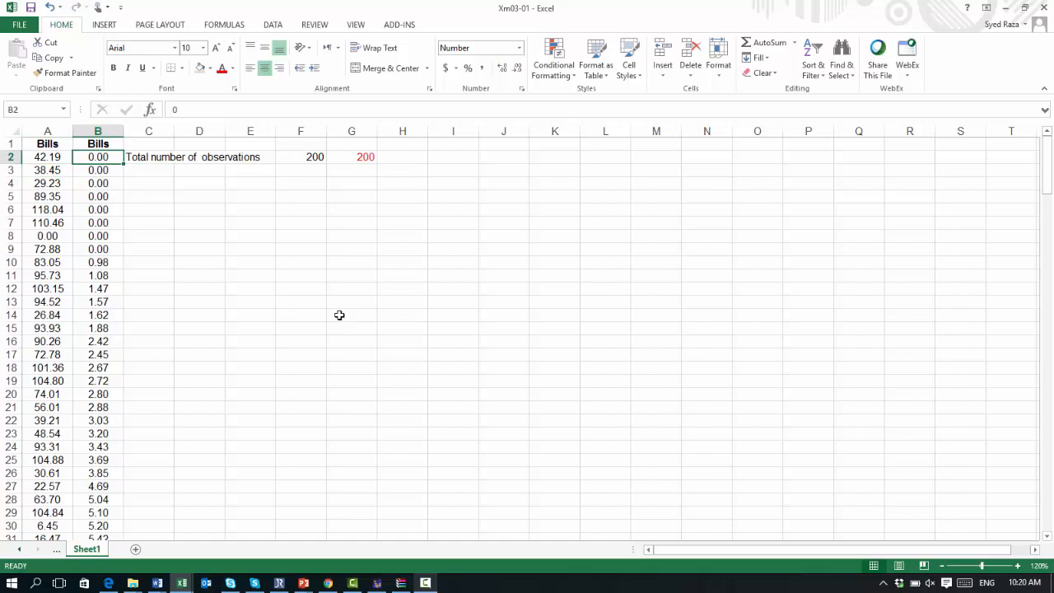
pyautogui.press('Down')
pyautogui.press('Down')
pyautogui.press('Down')
pyautogui.press('Down')
pyautogui.press('Down')
pyautogui.press('Down')
pyautogui.press('Down')
pyautogui.press('Down')
pyautogui.press('Down')
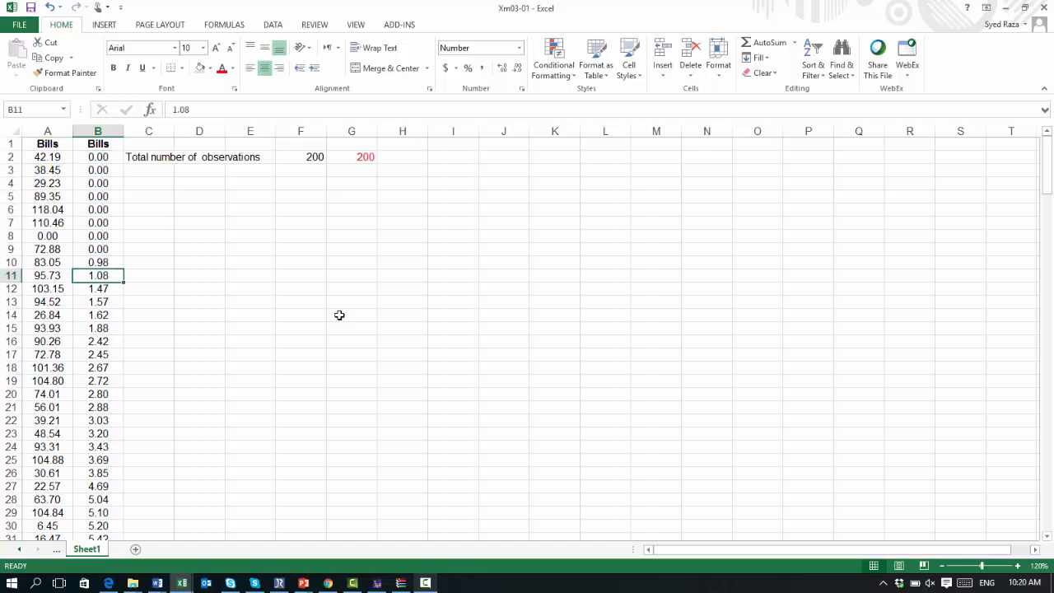
pyautogui.press('Down')
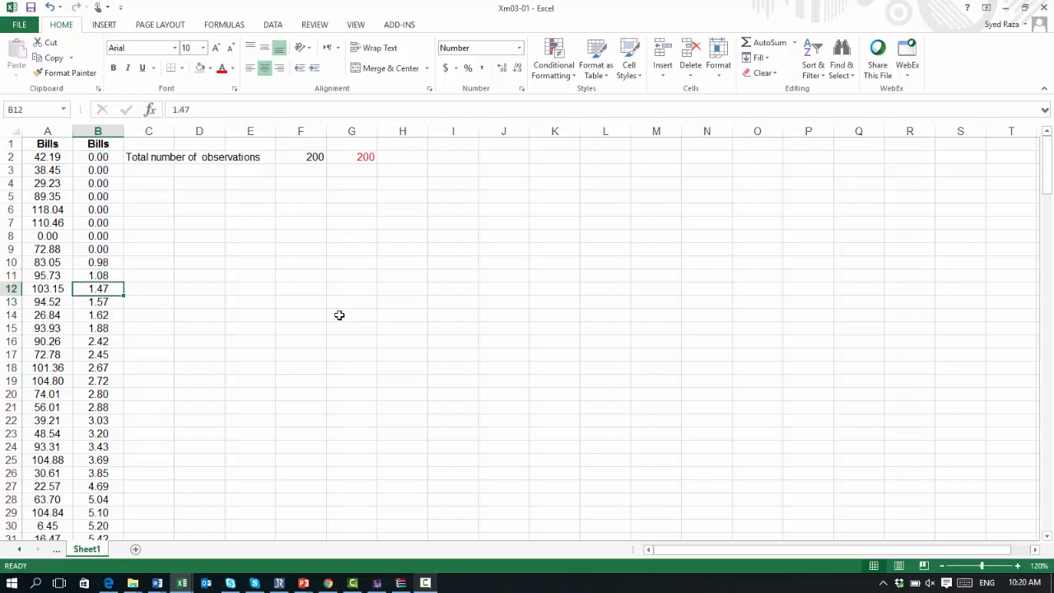
pyautogui.press('Down')
pyautogui.press('Down')
pyautogui.press('Down')
pyautogui.press('Down')
pyautogui.press('Down')
pyautogui.press('Down')
pyautogui.press('Down')
pyautogui.press('Down')
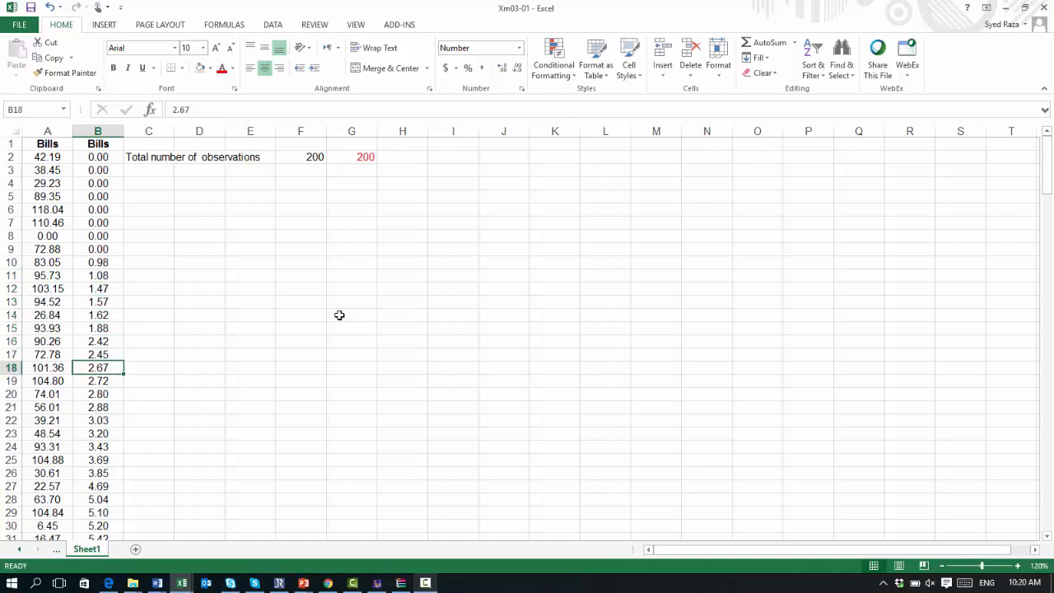
pyautogui.press('Down')
pyautogui.press('Down')
pyautogui.press('Down')
pyautogui.press('Down')
pyautogui.press('Down')
pyautogui.press('Down')
pyautogui.press('Down')
pyautogui.press('Down')
pyautogui.press('Down')
pyautogui.press('Down')
pyautogui.press('Down')
pyautogui.press('Down')
pyautogui.press('Down')
pyautogui.press('Down')
pyautogui.press('Down')
pyautogui.press('Down')
pyautogui.press('Down')
pyautogui.press('Down')
pyautogui.press('Down')
pyautogui.press('Down')
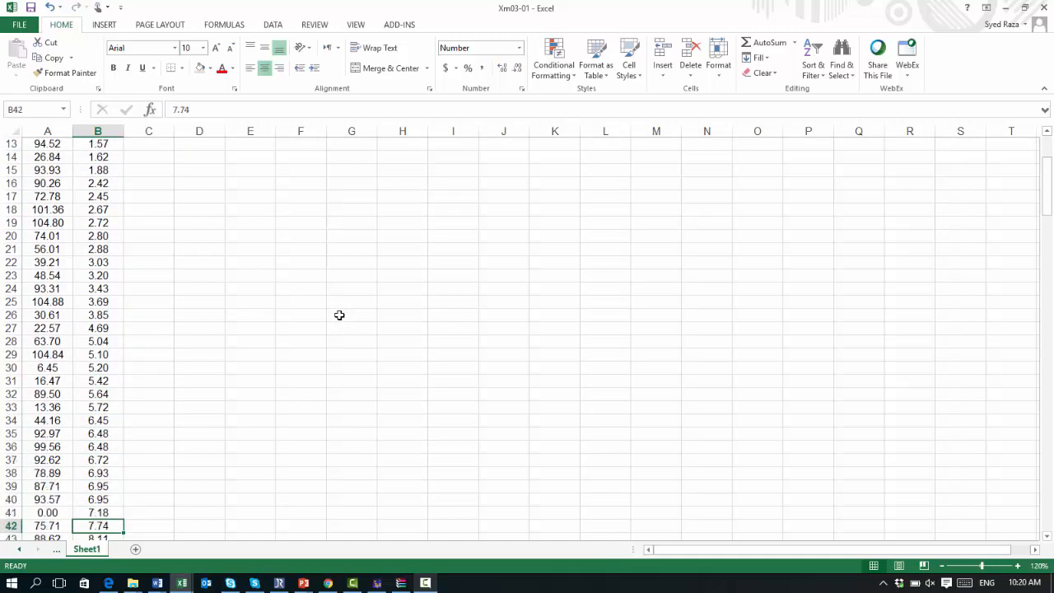
pyautogui.press('Down')
pyautogui.press('Down')
pyautogui.press('Down')
pyautogui.press('Down')
pyautogui.press('Down')
pyautogui.press('Down')
pyautogui.press('Down')
pyautogui.press('Down')
pyautogui.press('Down')
pyautogui.press('Down')
pyautogui.press('Down')
pyautogui.press('Down')
pyautogui.press('Down')
pyautogui.press('Down')
pyautogui.press('Down')
pyautogui.press('Down')
pyautogui.press('Down')
pyautogui.press('Down')
pyautogui.press('Down')
pyautogui.press('Down')
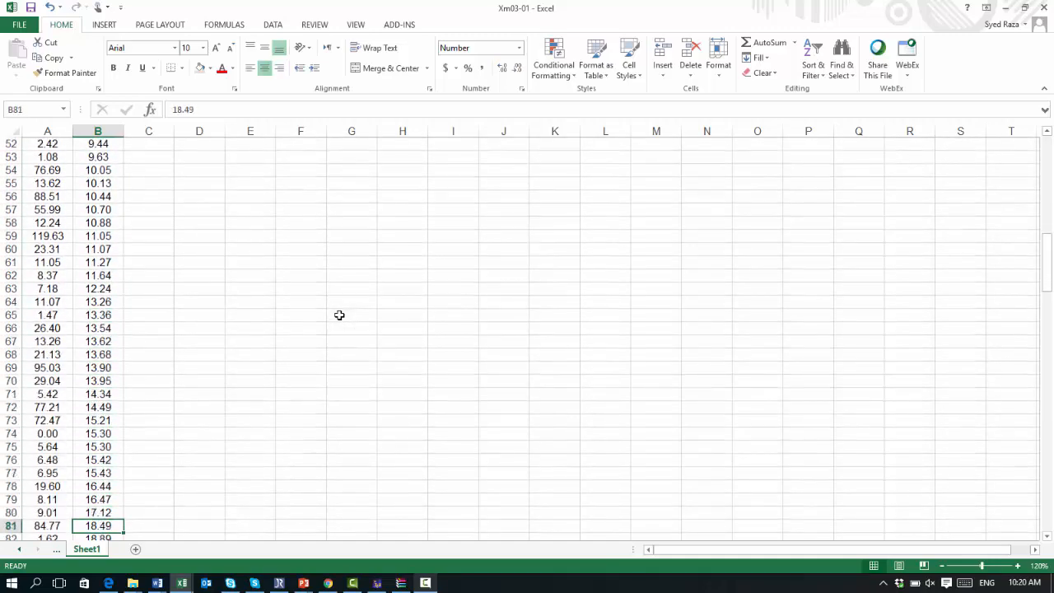
pyautogui.press('Down')
pyautogui.press('Down')
pyautogui.press('Down')
pyautogui.press('Down')
pyautogui.press('Down')
pyautogui.press('Down')
pyautogui.press('Down')
pyautogui.press('Down')
pyautogui.press('Down')
pyautogui.press('Down')
pyautogui.press('Down')
pyautogui.press('Down')
pyautogui.press('Down')
pyautogui.press('Down')
pyautogui.press('Down')
pyautogui.press('Down')
pyautogui.press('Down')
pyautogui.press('Down')
pyautogui.press('Down')
pyautogui.press('Down')
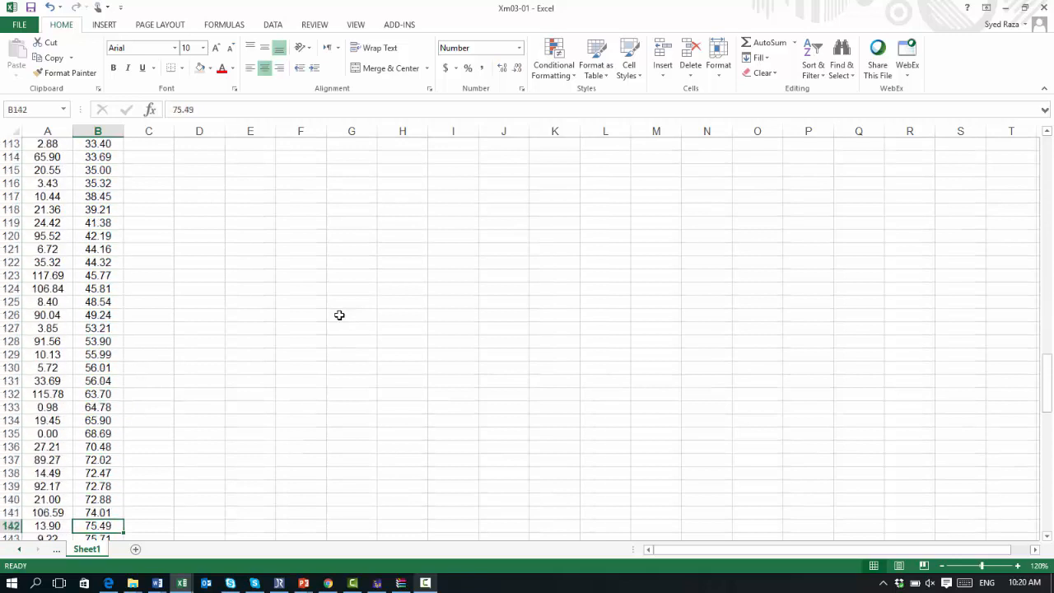
pyautogui.press('Down')
pyautogui.press('Down')
pyautogui.press('Down')
pyautogui.press('Down')
pyautogui.press('Down')
pyautogui.press('Down')
pyautogui.press('Down')
pyautogui.press('Down')
pyautogui.press('Down')
pyautogui.press('Down')
pyautogui.press('Down')
pyautogui.press('Down')
pyautogui.press('Down')
pyautogui.press('Down')
pyautogui.press('Down')
pyautogui.press('Down')
pyautogui.press('Down')
pyautogui.press('Down')
pyautogui.press('Down')
pyautogui.press('Down')
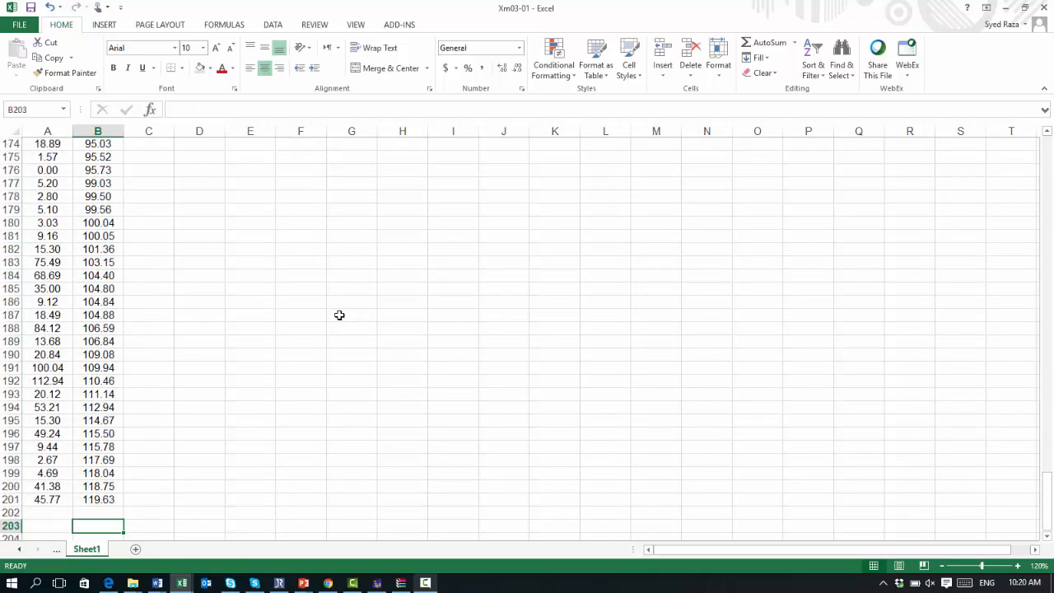
pyautogui.press('Up')
pyautogui.press('Up')
pyautogui.press('Up')
pyautogui.press('Up')
pyautogui.press('Up')
pyautogui.press('Up')
pyautogui.press('Up')
pyautogui.press('Up')
pyautogui.press('Up')
pyautogui.press('Up')
pyautogui.press('Up')
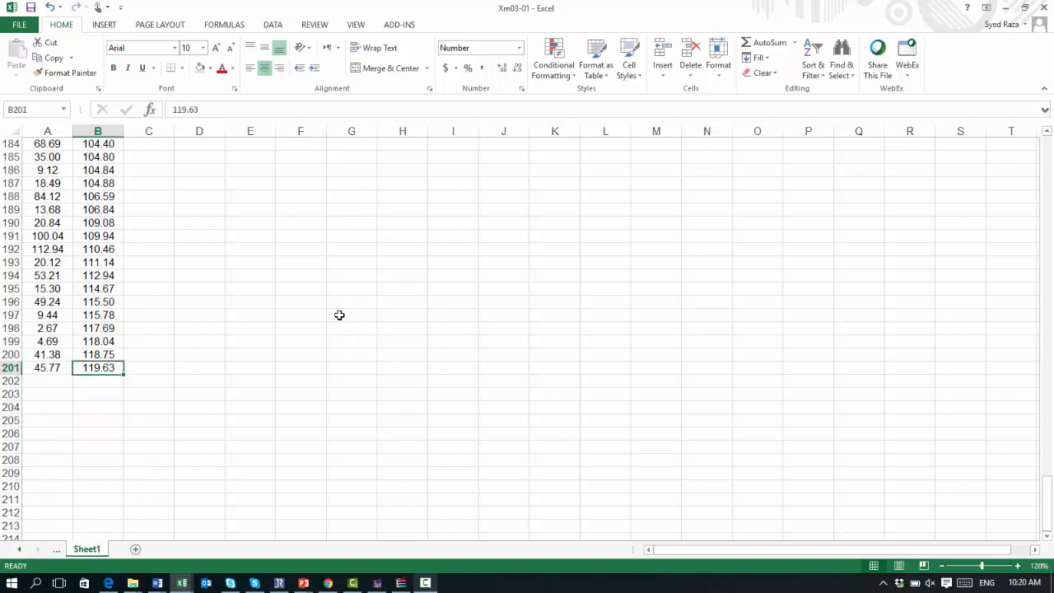
pyautogui.press('Up')
pyautogui.press('Up')
pyautogui.press('Up')
pyautogui.press('Up')
pyautogui.press('Up')
pyautogui.press('Up')
pyautogui.press('Up')
pyautogui.press('Up')
pyautogui.press('Up')
pyautogui.press('Up')
pyautogui.press('Up')
pyautogui.press('Up')
pyautogui.press('Up')
pyautogui.press('Up')
pyautogui.press('Up')
pyautogui.press('Up')
pyautogui.press('Up')
pyautogui.press('Up')
pyautogui.press('Up')
pyautogui.press('Up')
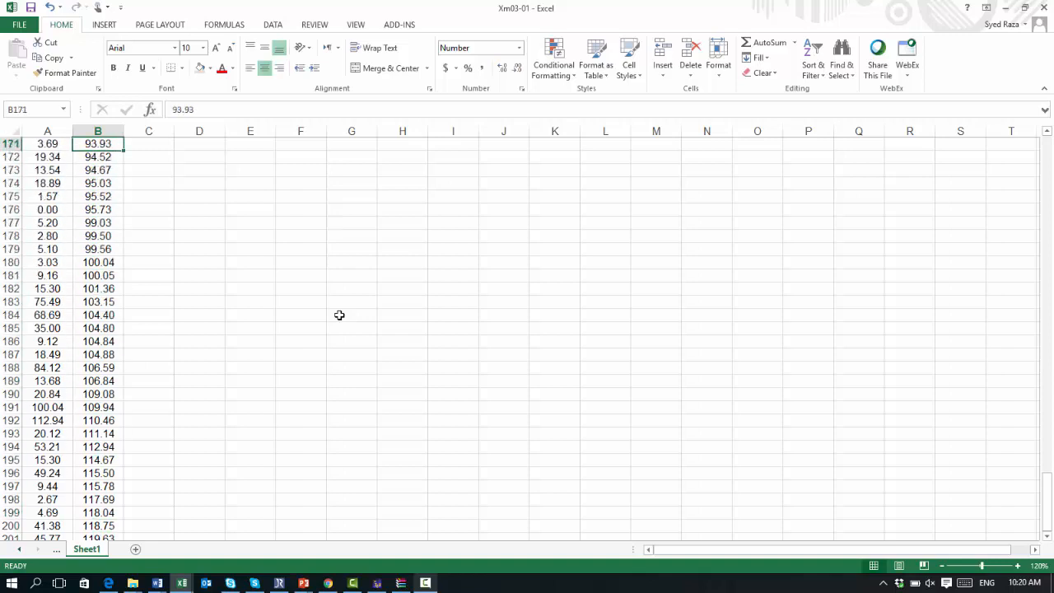
pyautogui.press('Up')
pyautogui.press('Up')
pyautogui.press('Up')
pyautogui.press('Up')
pyautogui.press('Up')
pyautogui.press('Up')
pyautogui.press('Up')
pyautogui.press('Up')
pyautogui.press('Up')
pyautogui.press('Up')
pyautogui.press('Up')
pyautogui.press('Up')
pyautogui.press('Up')
pyautogui.press('Up')
pyautogui.press('Up')
pyautogui.press('Up')
pyautogui.press('Up')
pyautogui.press('Up')
pyautogui.press('Up')
pyautogui.press('Up')
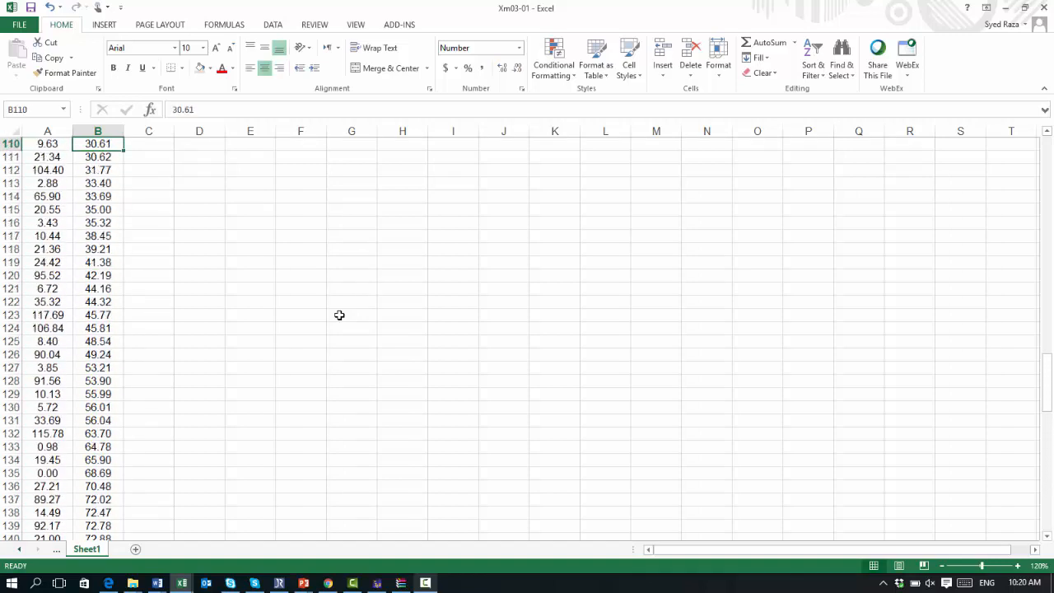
pyautogui.press('Up')
pyautogui.press('Up')
pyautogui.press('Up')
pyautogui.press('Up')
pyautogui.press('Up')
pyautogui.press('Up')
pyautogui.press('Up')
pyautogui.press('Up')
pyautogui.press('Up')
pyautogui.press('Up')
pyautogui.press('Up')
pyautogui.press('Up')
pyautogui.press('Up')
pyautogui.press('Up')
pyautogui.press('Up')
pyautogui.press('Up')
pyautogui.press('Up')
pyautogui.press('Up')
pyautogui.press('Up')
pyautogui.press('Up')
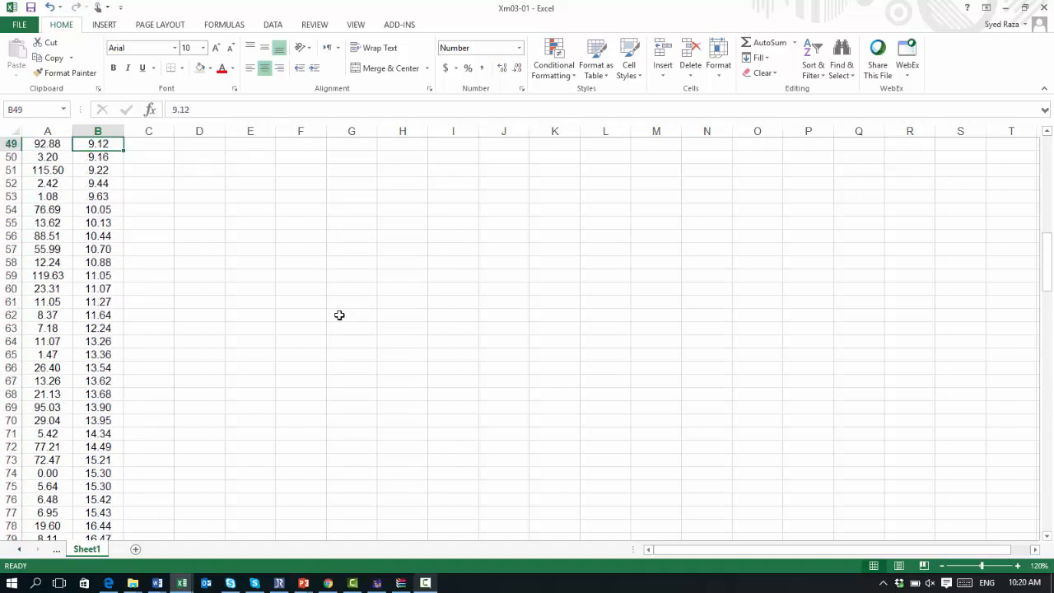
pyautogui.press('Up')
pyautogui.press('Up')
pyautogui.press('Up')
pyautogui.press('Up')
pyautogui.press('Up')
pyautogui.press('Up')
pyautogui.press('Up')
pyautogui.press('Up')
pyautogui.press('Up')
pyautogui.press('Up')
pyautogui.press('Up')
pyautogui.press('Up')
pyautogui.press('Up')
pyautogui.press('Up')
pyautogui.press('Up')
pyautogui.press('Up')
pyautogui.press('Up')
pyautogui.press('Up')
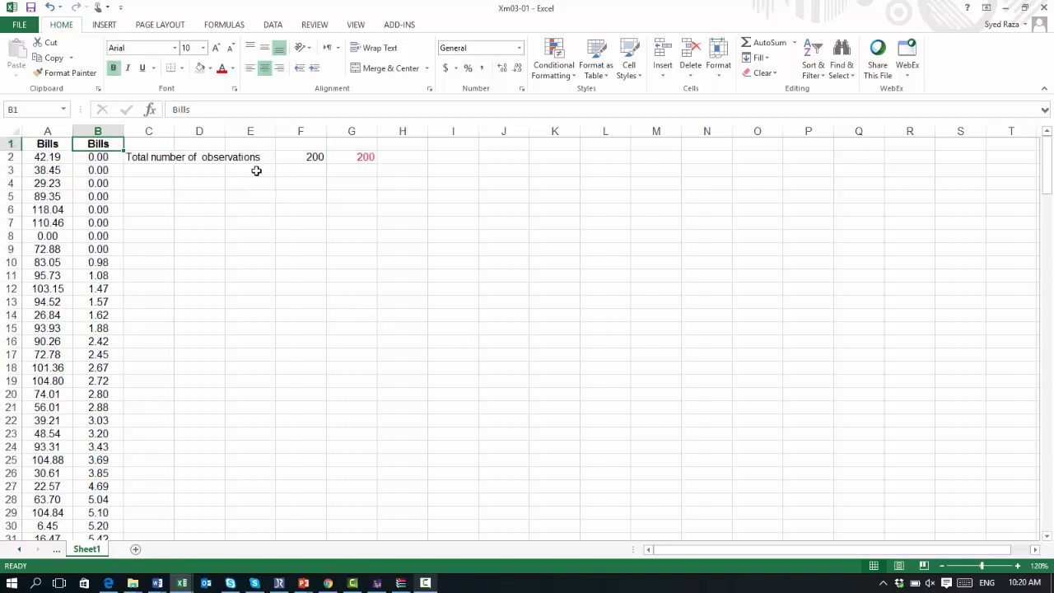
# Step: Enter the label Min in E3 with the value 0 in F3, and the label Max in E4
pyautogui.click(257, 170)
pyautogui.write('Min')
pyautogui.press('Tab')
pyautogui.press('Tab')
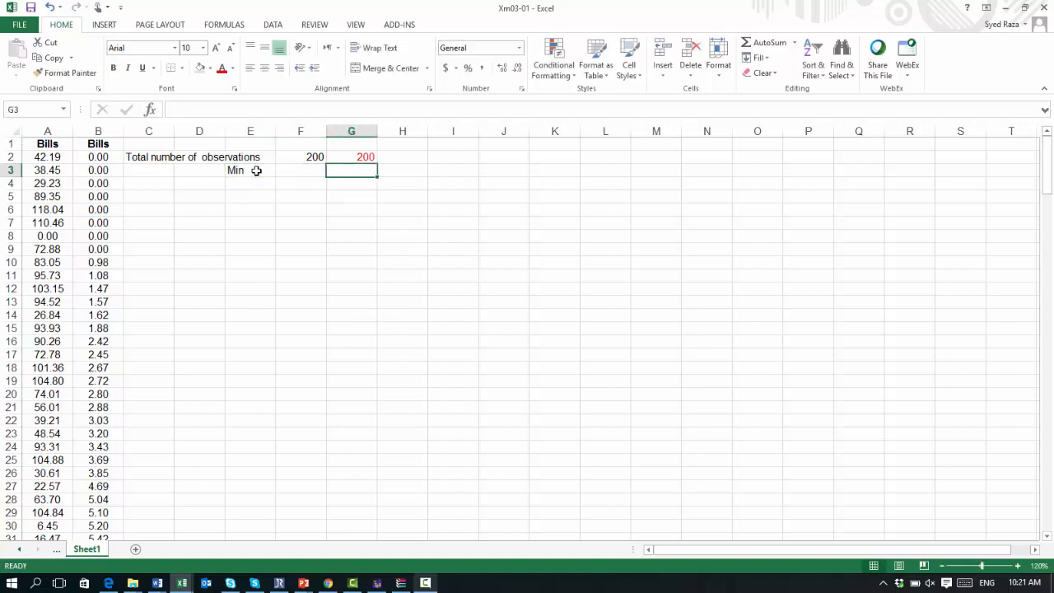
pyautogui.press('Left')
pyautogui.write('0')
pyautogui.press('Return')
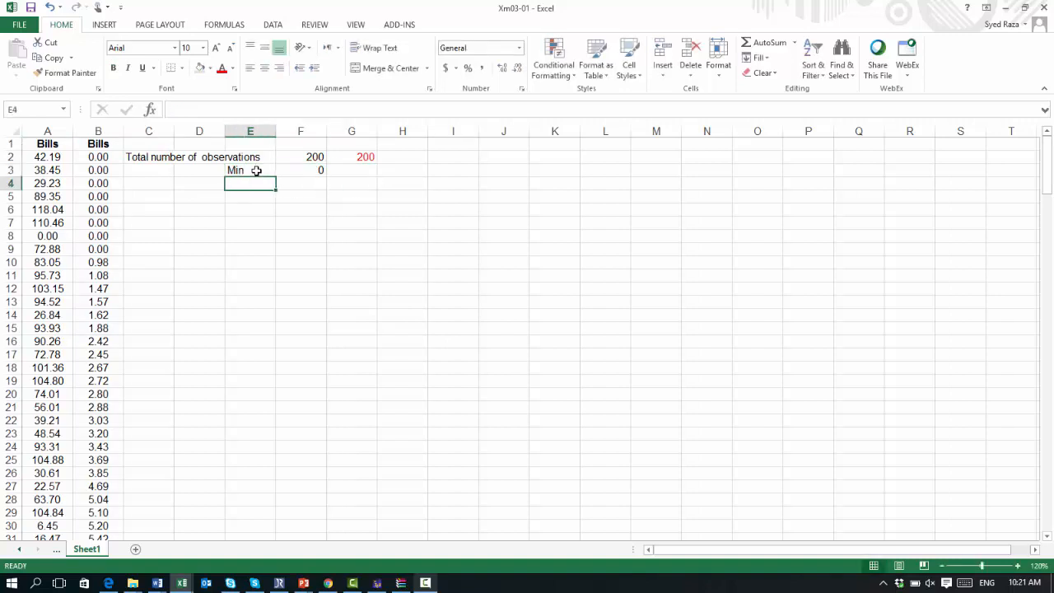
pyautogui.write('Max')
pyautogui.press('Return')
# Step: Scroll down to the end of the sorted Bills data and back to the top of the sheet
pyautogui.press('Down')
pyautogui.press('Down')
pyautogui.press('Down')
pyautogui.press('Down')
pyautogui.press('Down')
pyautogui.press('Down')
pyautogui.press('Down')
pyautogui.press('Down')
pyautogui.press('Down')
pyautogui.press('Down')
pyautogui.press('Down')
pyautogui.press('Down')
pyautogui.press('Down')
pyautogui.press('Down')
pyautogui.press('Down')
pyautogui.press('Down')
pyautogui.press('Down')
pyautogui.press('Down')
pyautogui.press('Down')
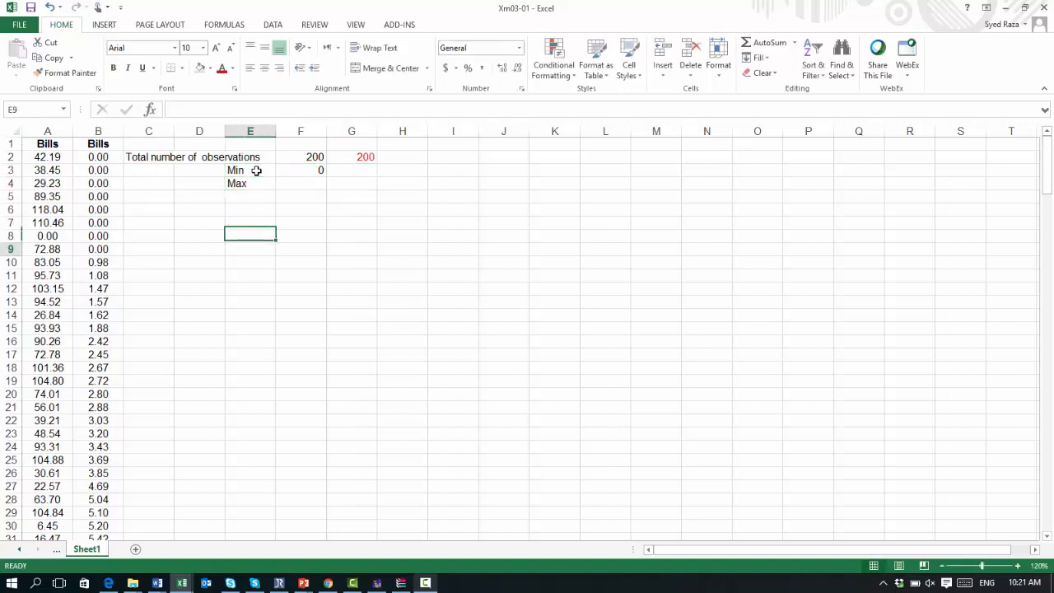
pyautogui.press('Down')
pyautogui.press('Down')
pyautogui.press('Down')
pyautogui.press('Down')
pyautogui.press('Down')
pyautogui.press('Down')
pyautogui.press('Down')
pyautogui.press('Down')
pyautogui.press('Down')
pyautogui.press('Down')
pyautogui.press('Down')
pyautogui.press('Down')
pyautogui.press('Down')
pyautogui.press('Down')
pyautogui.press('Down')
pyautogui.press('Down')
pyautogui.press('Down')
pyautogui.press('Down')
pyautogui.press('Down')
pyautogui.press('Down')
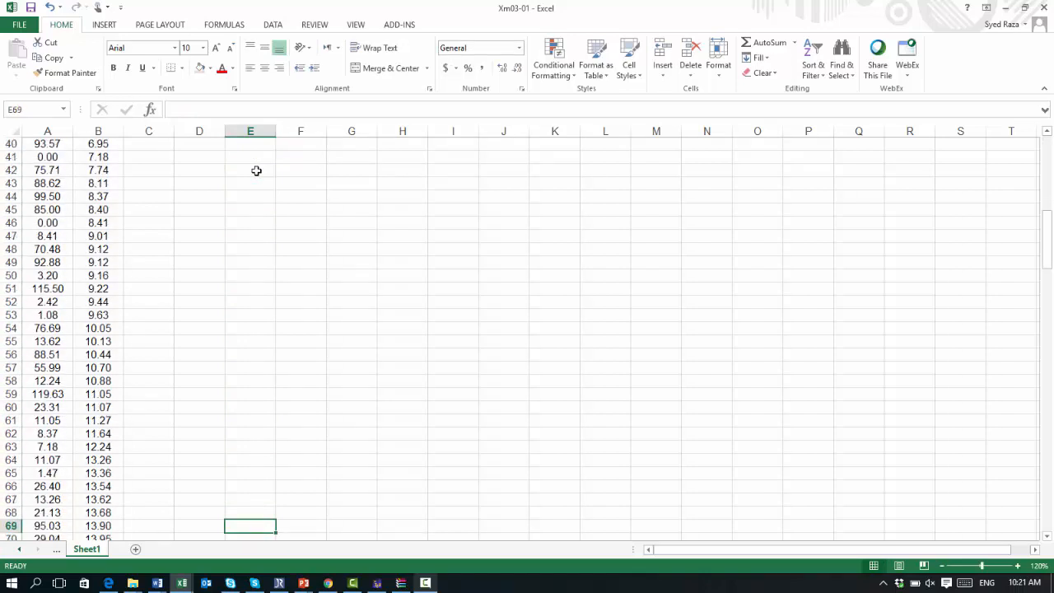
pyautogui.press('Down')
pyautogui.press('Down')
pyautogui.press('Down')
pyautogui.press('Down')
pyautogui.press('Down')
pyautogui.press('Down')
pyautogui.press('Down')
pyautogui.press('Down')
pyautogui.press('Down')
pyautogui.press('Down')
pyautogui.press('Down')
pyautogui.press('Down')
pyautogui.press('Down')
pyautogui.press('Down')
pyautogui.press('Down')
pyautogui.press('Down')
pyautogui.press('Down')
pyautogui.press('Down')
pyautogui.press('Down')
pyautogui.press('Down')
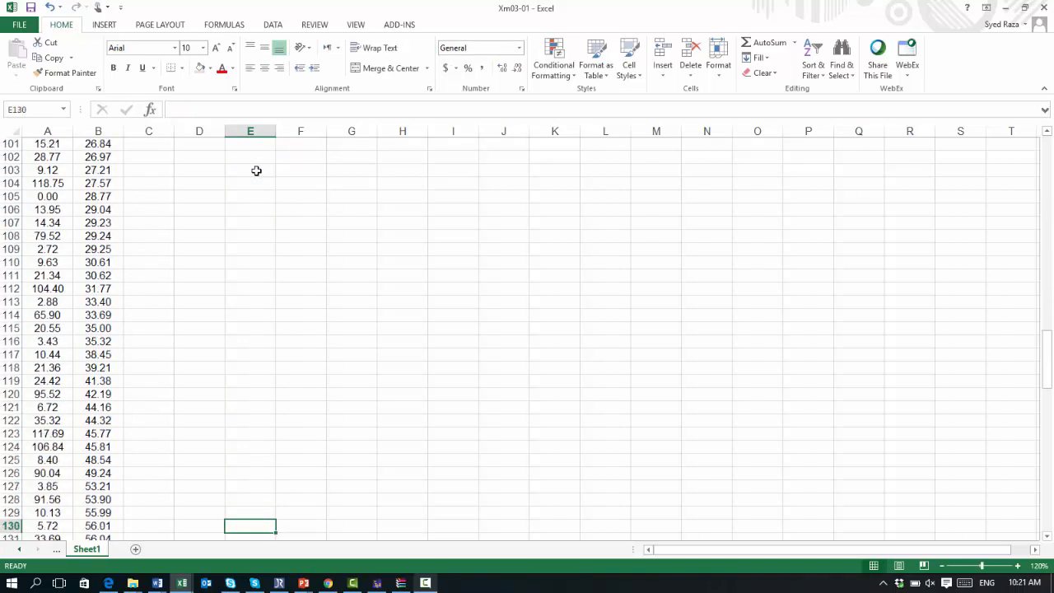
pyautogui.press('Down')
pyautogui.press('Down')
pyautogui.press('Down')
pyautogui.press('Down')
pyautogui.press('Down')
pyautogui.press('Down')
pyautogui.press('Down')
pyautogui.press('Down')
pyautogui.press('Down')
pyautogui.press('Down')
pyautogui.press('Down')
pyautogui.press('Down')
pyautogui.press('Down')
pyautogui.press('Down')
pyautogui.press('Down')
pyautogui.press('Down')
pyautogui.press('Down')
pyautogui.press('Down')
pyautogui.press('Down')
pyautogui.press('Down')
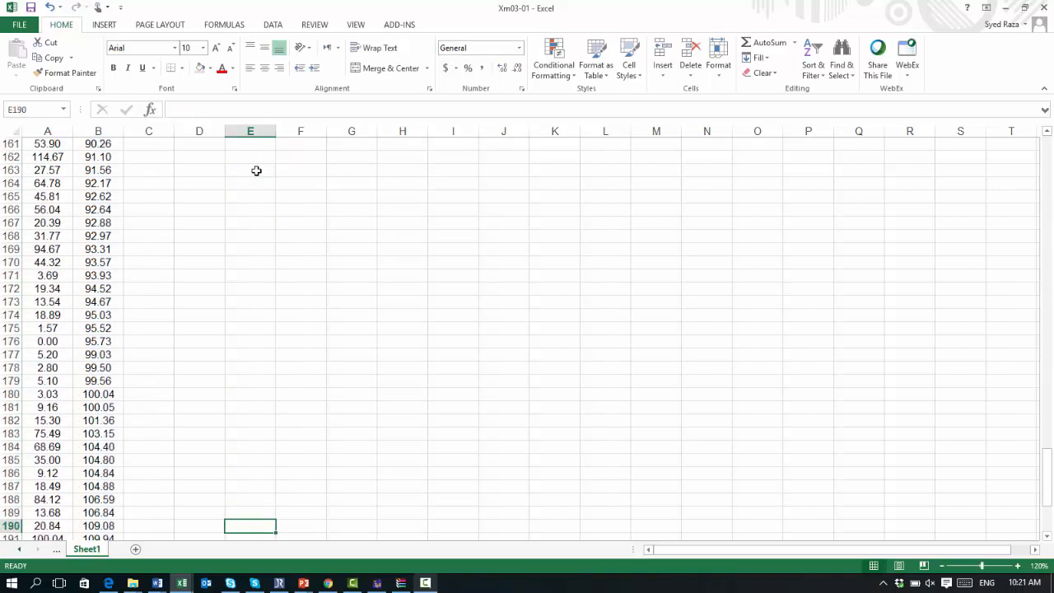
pyautogui.press('Down')
pyautogui.press('Down')
pyautogui.press('Down')
pyautogui.press('Down')
pyautogui.press('Down')
pyautogui.press('Down')
pyautogui.press('Down')
pyautogui.press('Down')
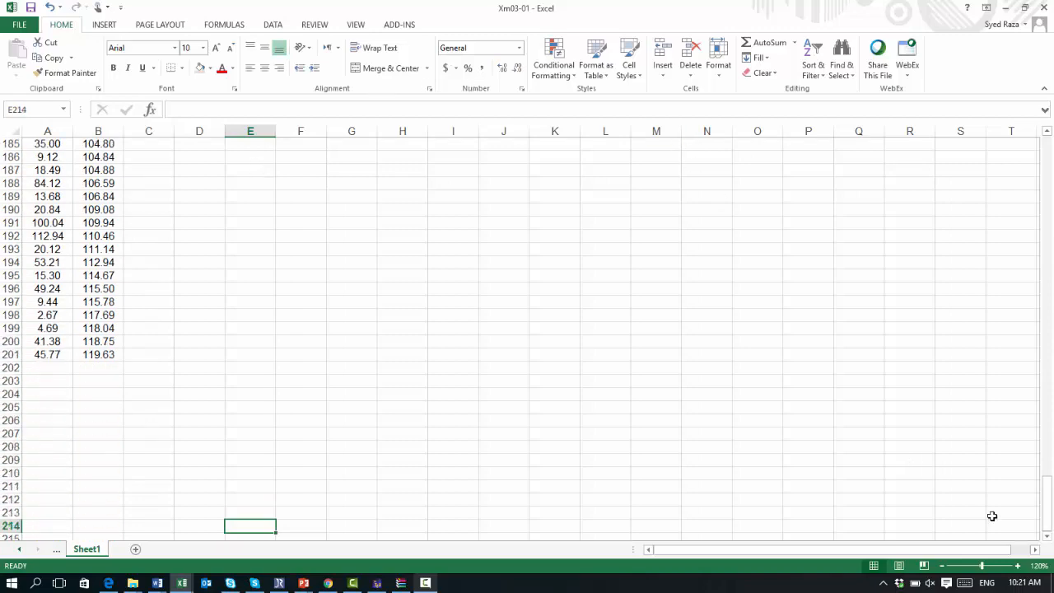
pyautogui.moveTo(1047, 535); pyautogui.dragTo(1021, 119)
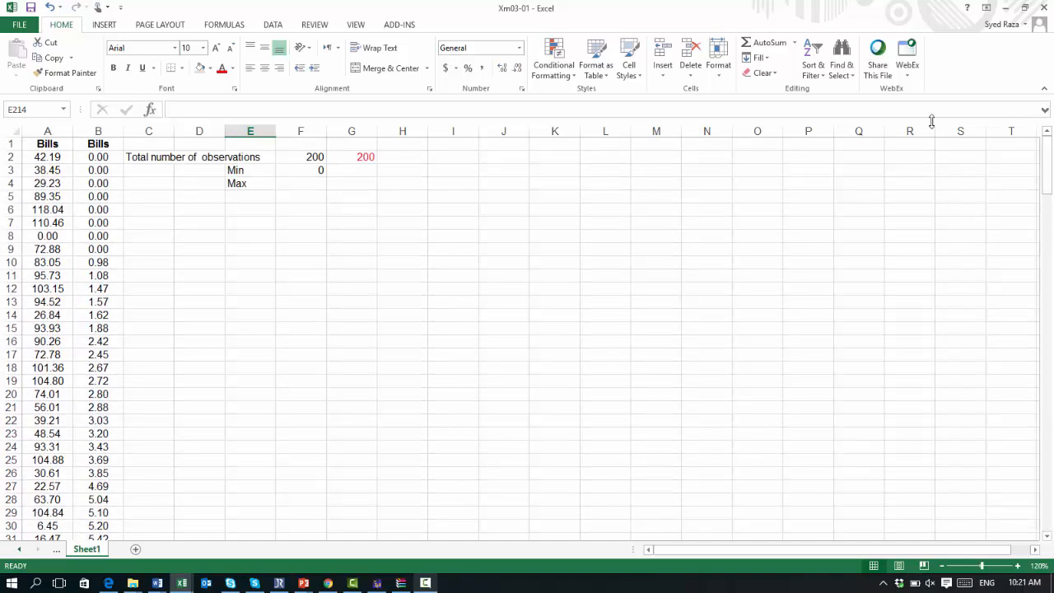
# Step: Enter 119.63 as the Max value in F4
pyautogui.click(288, 186)
pyautogui.write('11')
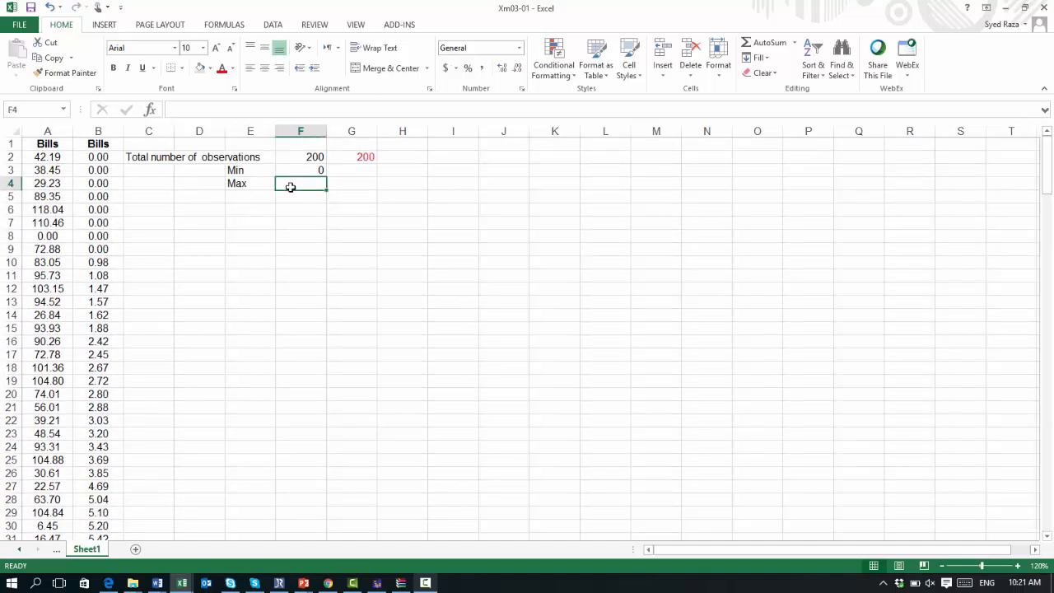
pyautogui.write('9.63')
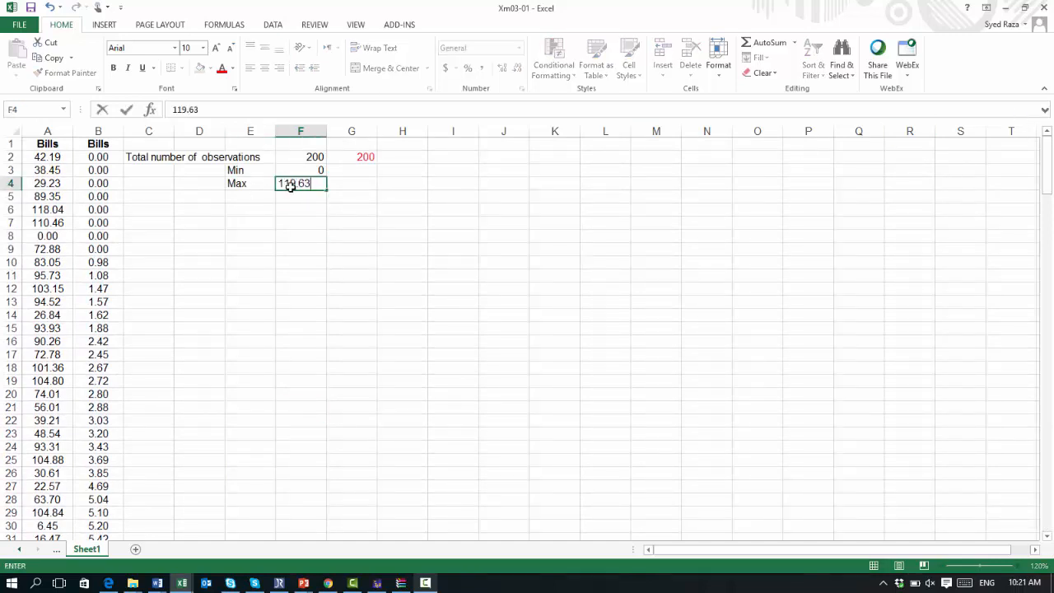
pyautogui.press('Tab')
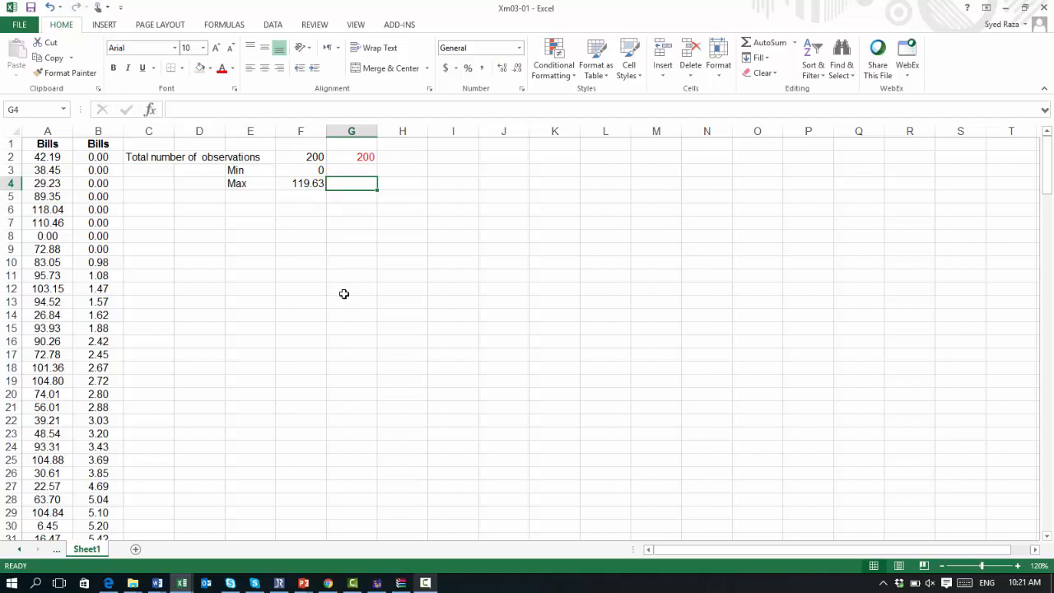
pyautogui.click(425, 585)
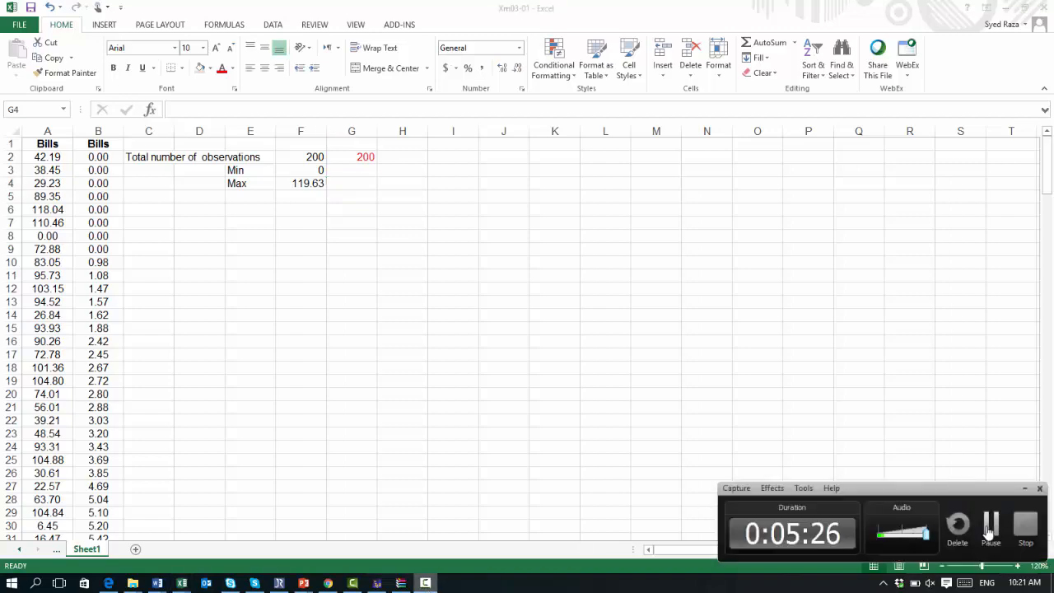
pyautogui.click(990, 533)
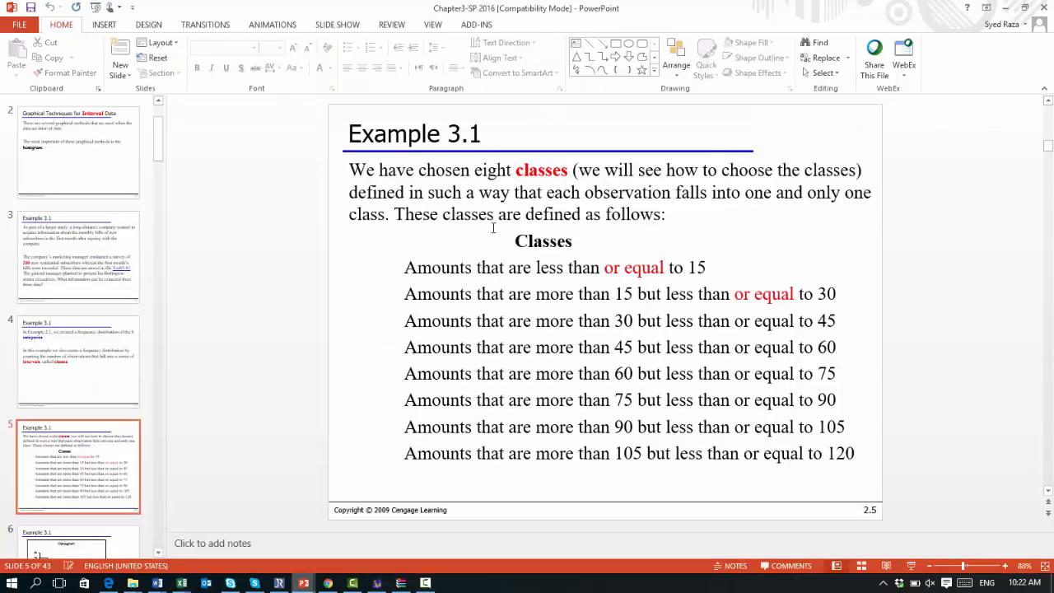
# Step: Copy the Classes heading and the eight class definitions from the Example 3.1 slide in PowerPoint
pyautogui.moveTo(513, 241); pyautogui.dragTo(866, 452)
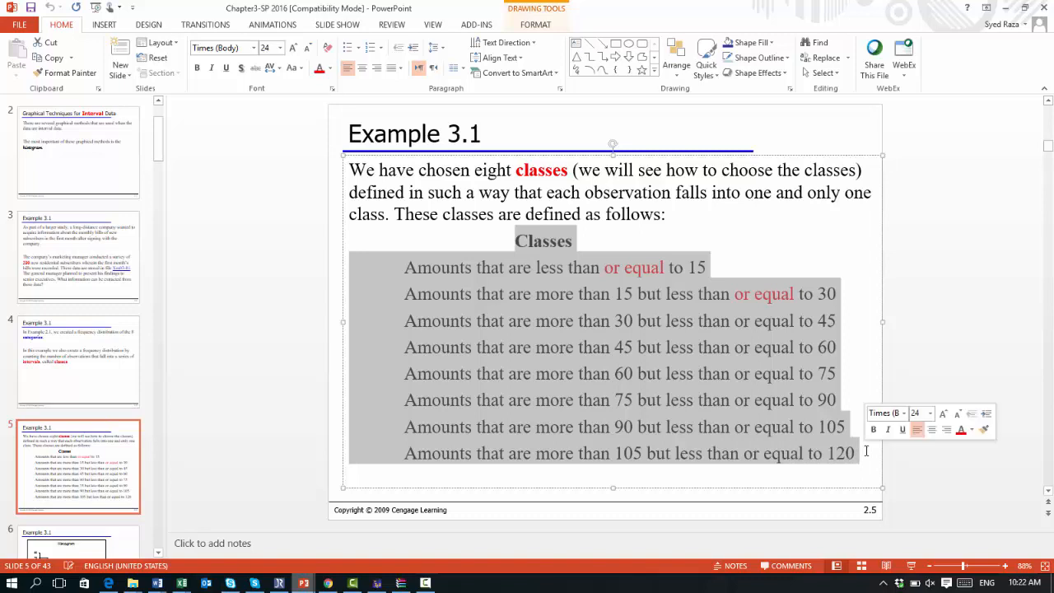
pyautogui.hotkey('ctrl', 'c')
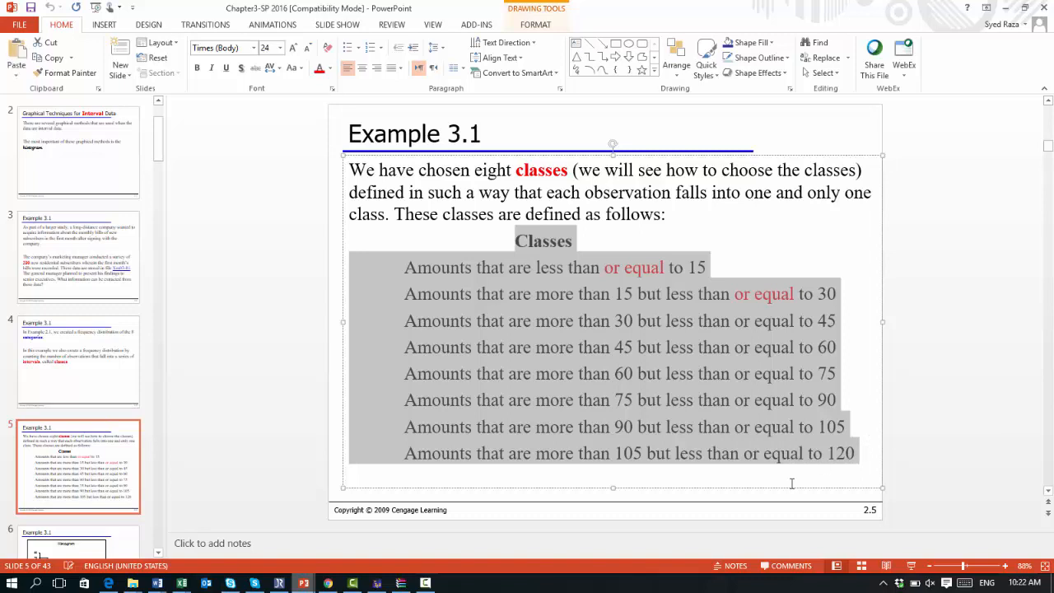
# Step: Return to the Excel workbook, draw a text box beside the data and paste the class definitions into it
pyautogui.moveTo(183, 583)
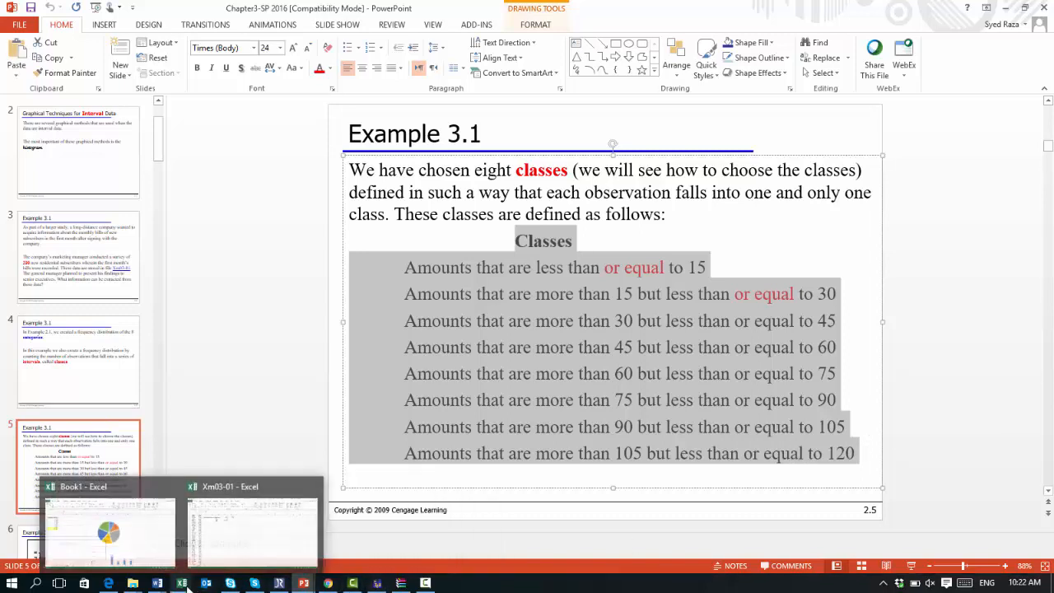
pyautogui.click(214, 560)
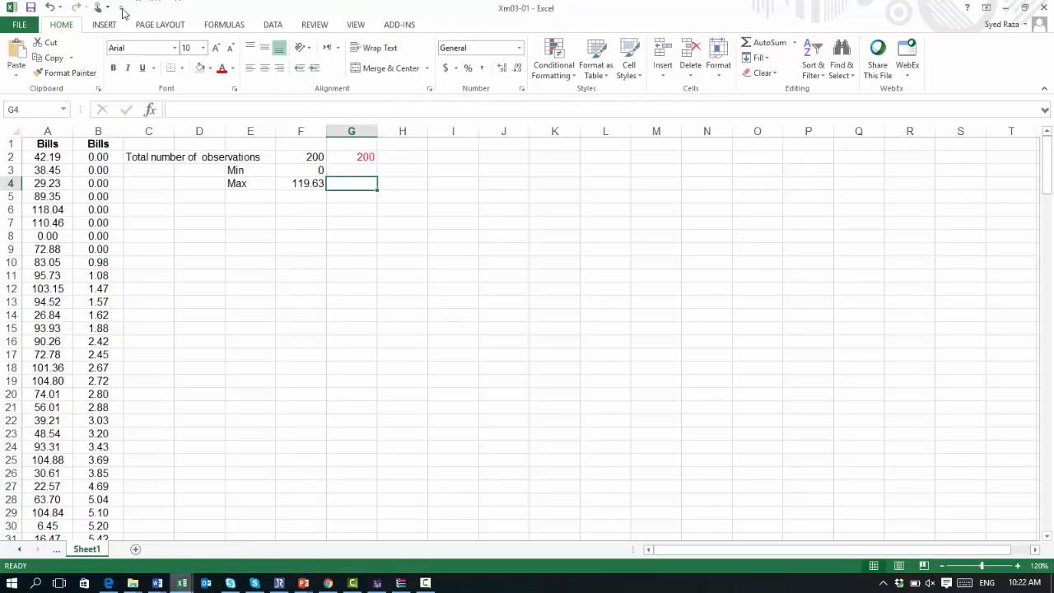
pyautogui.click(102, 25)
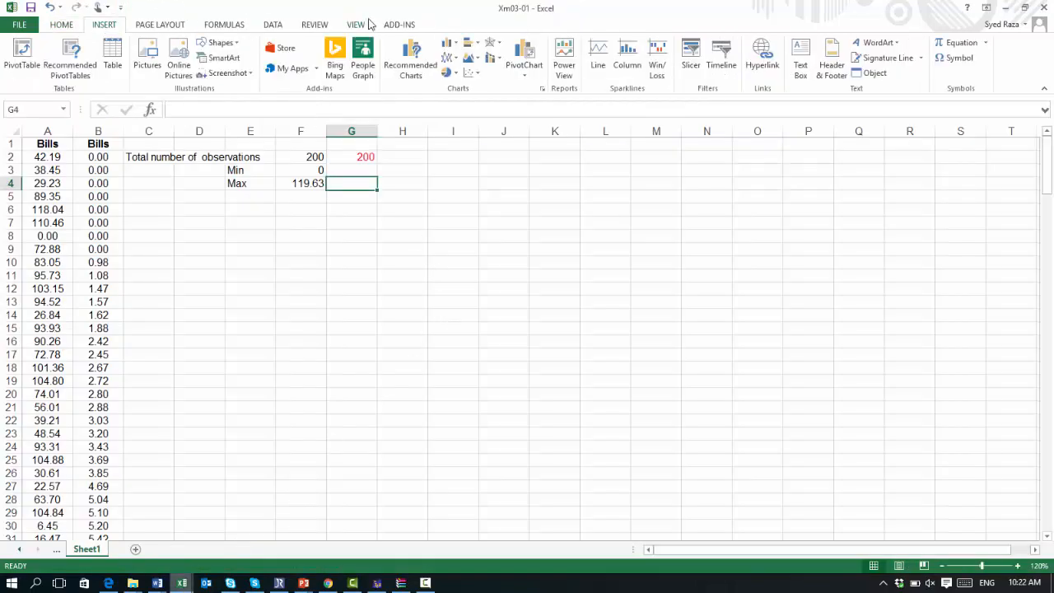
pyautogui.click(801, 60)
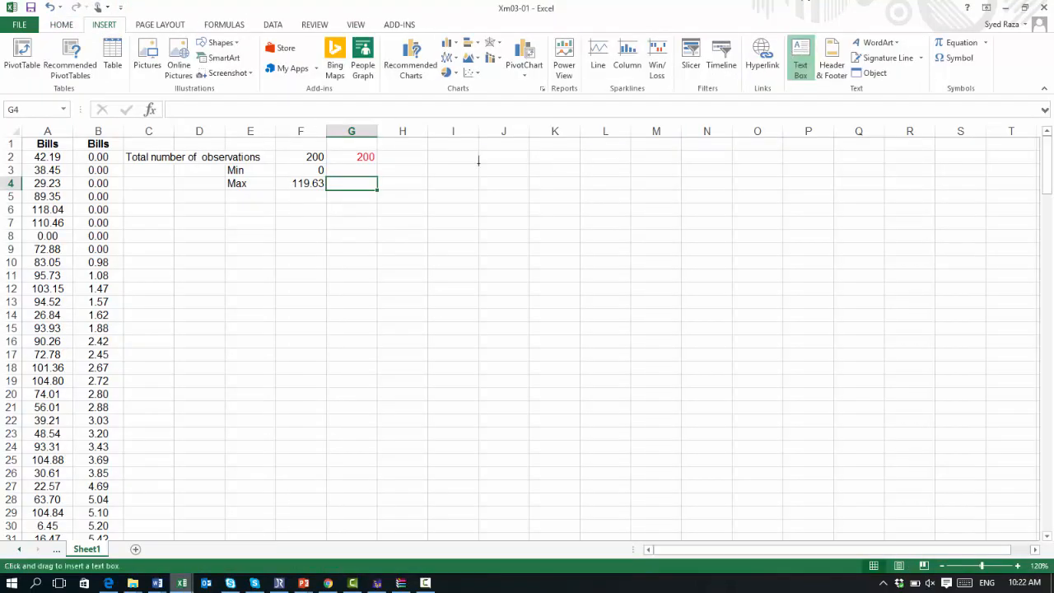
pyautogui.moveTo(479, 161); pyautogui.dragTo(878, 402)
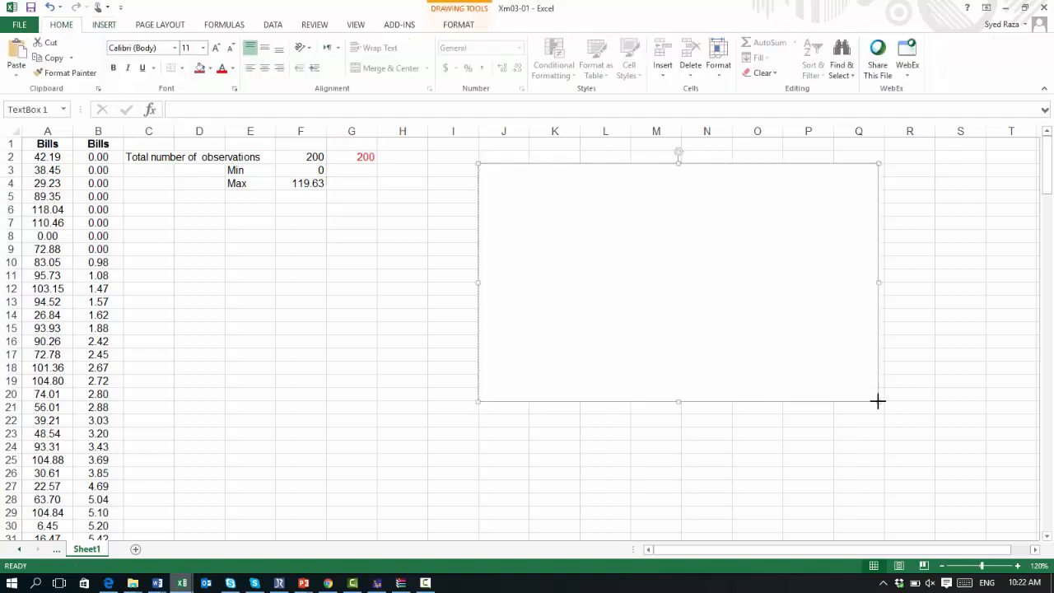
pyautogui.hotkey('ctrl', 'v')
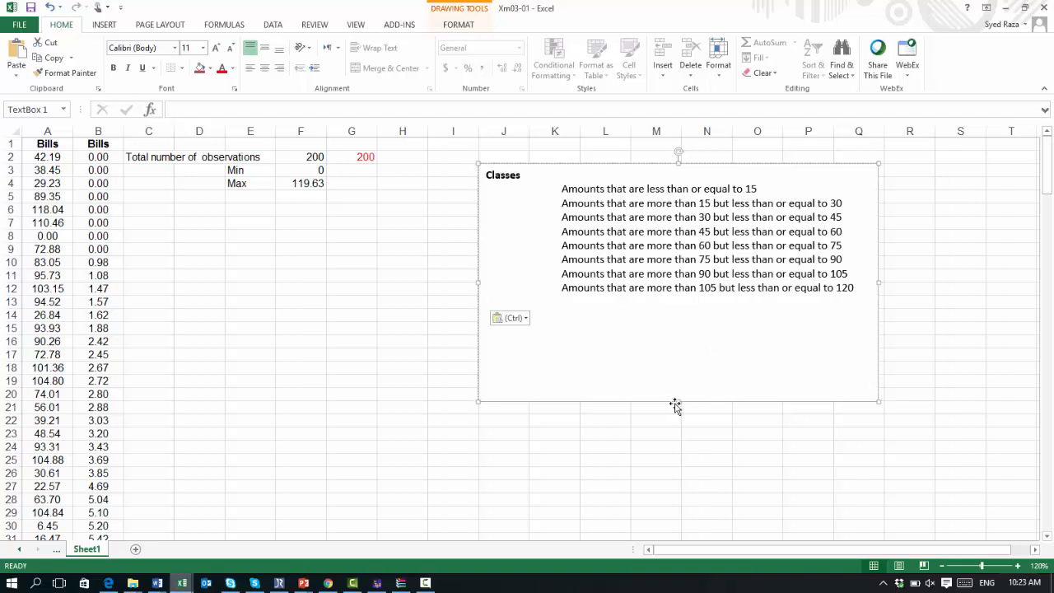
# Step: Shrink the classes text box's height to fit the text and shift it slightly right
pyautogui.moveTo(680, 401); pyautogui.dragTo(680, 322)
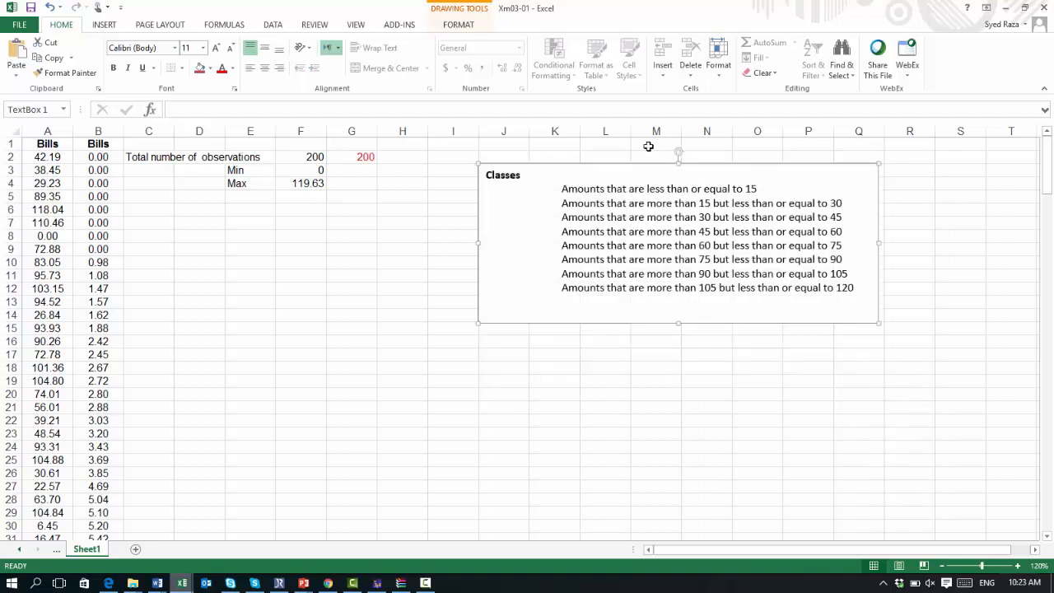
pyautogui.moveTo(644, 167); pyautogui.dragTo(716, 163)
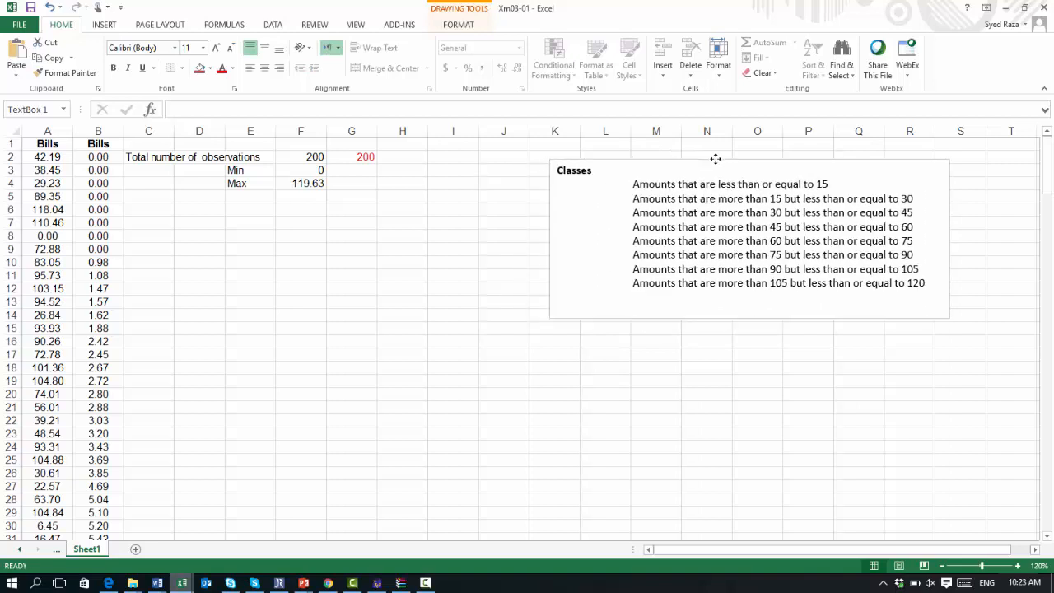
# Step: Enter the heading classes in D6
pyautogui.click(207, 213)
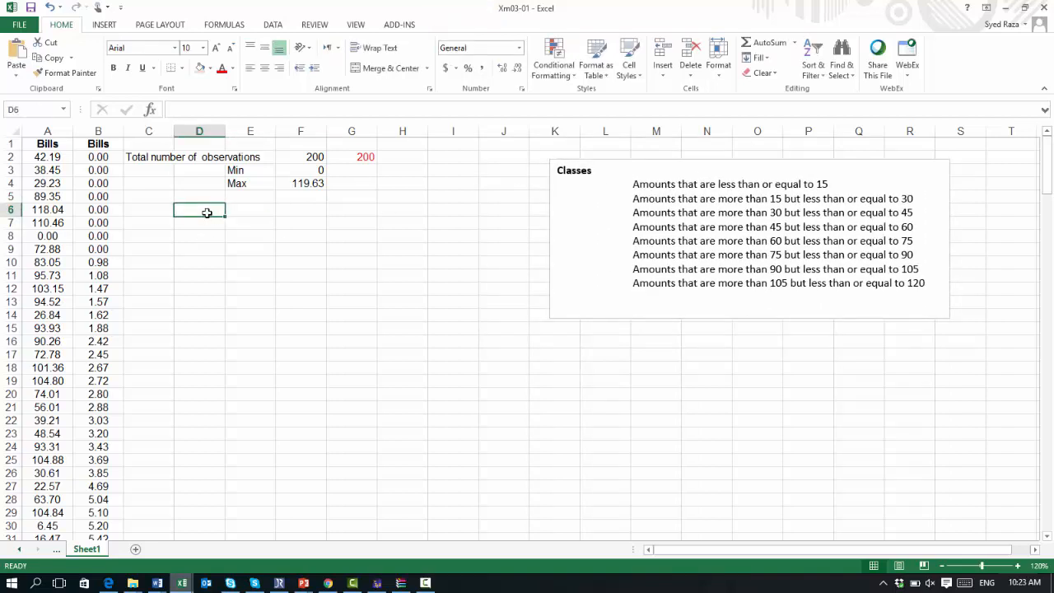
pyautogui.write('cla')
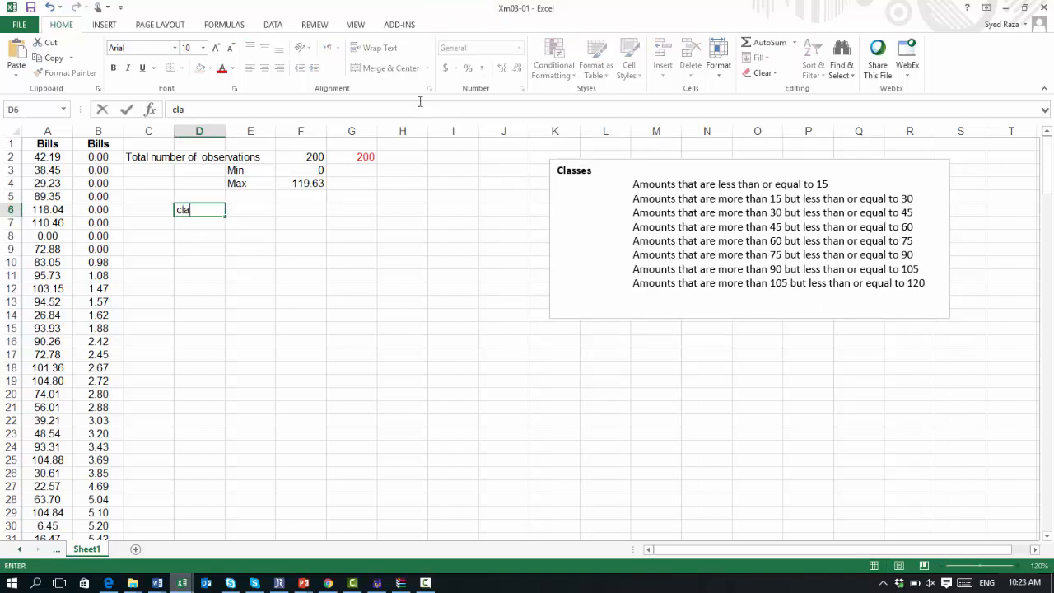
pyautogui.write('sses')
pyautogui.press('Return')
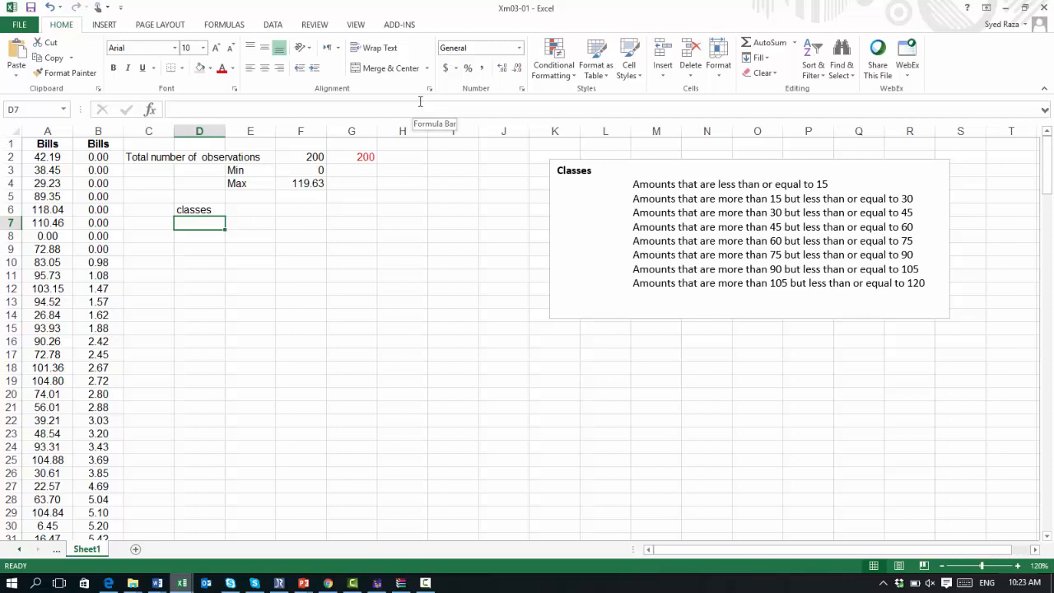
# Step: Enter less than or equal to 15 in D7 and autofit the widths of columns E and D
pyautogui.write('l')
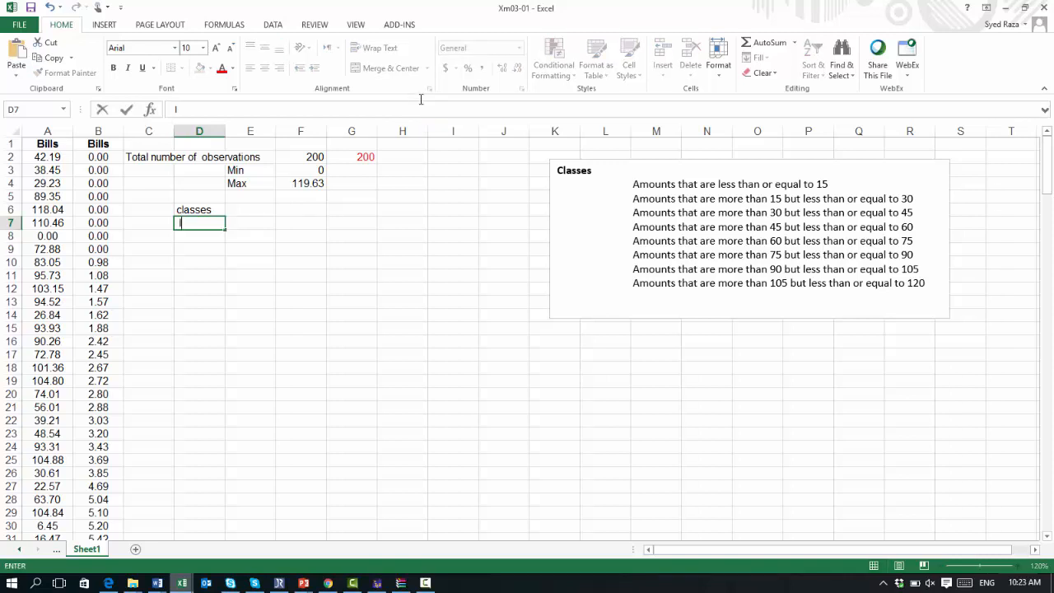
pyautogui.write('sss than ore')
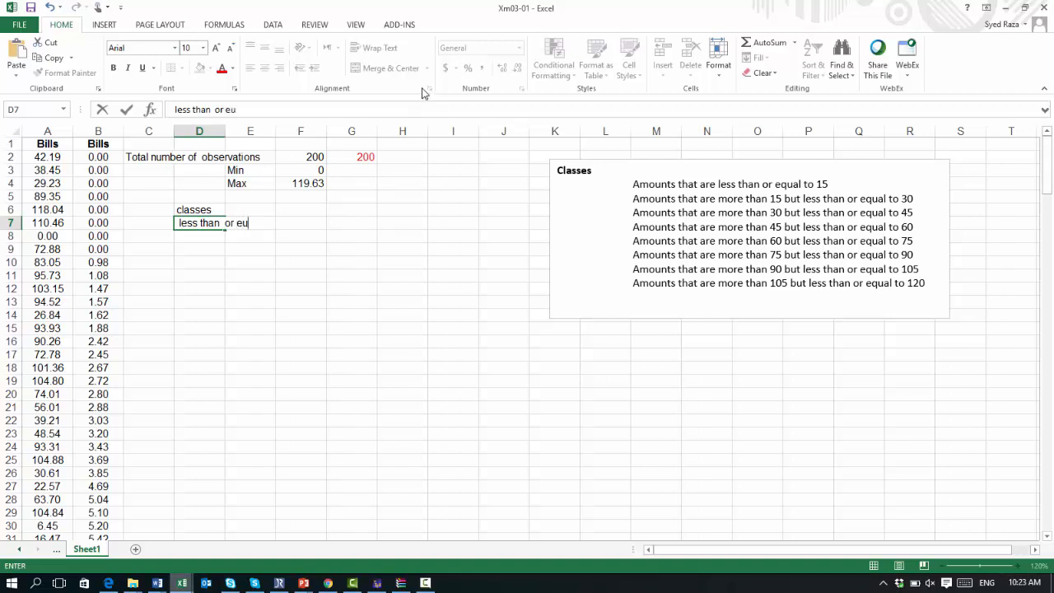
pyautogui.write('qual to 15')
pyautogui.doubleClick(276, 130)
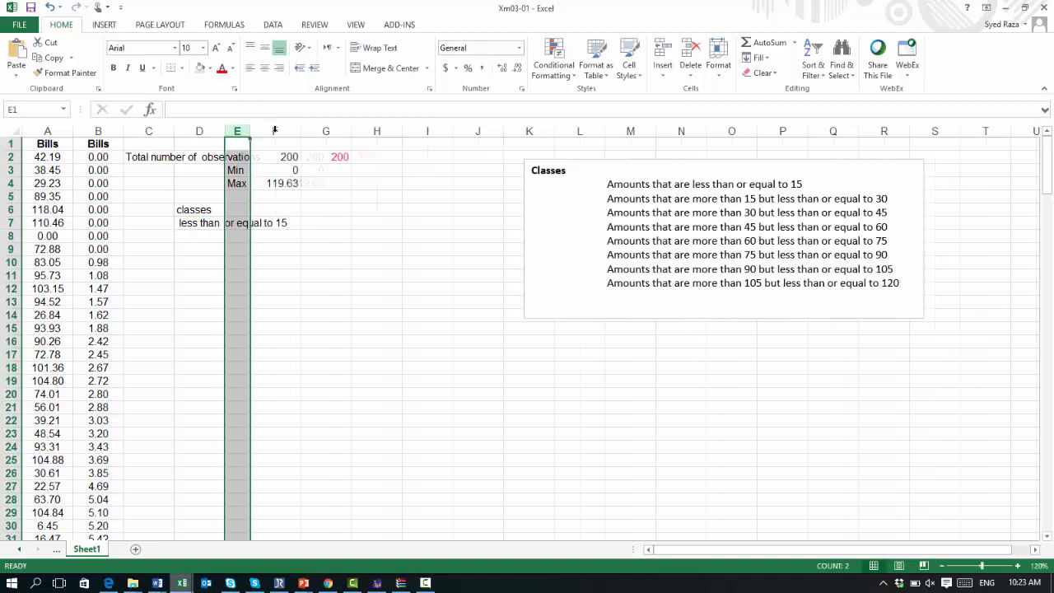
pyautogui.doubleClick(226, 131)
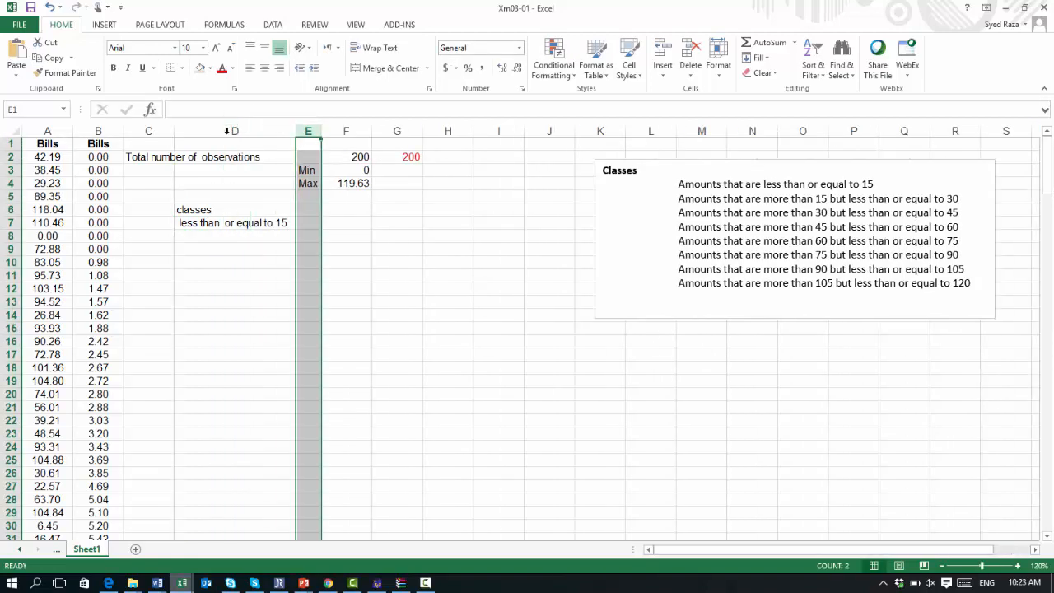
# Step: Enter More than 15 but less than or equal to 30 in D8 and autofit column D to the text
pyautogui.click(219, 237)
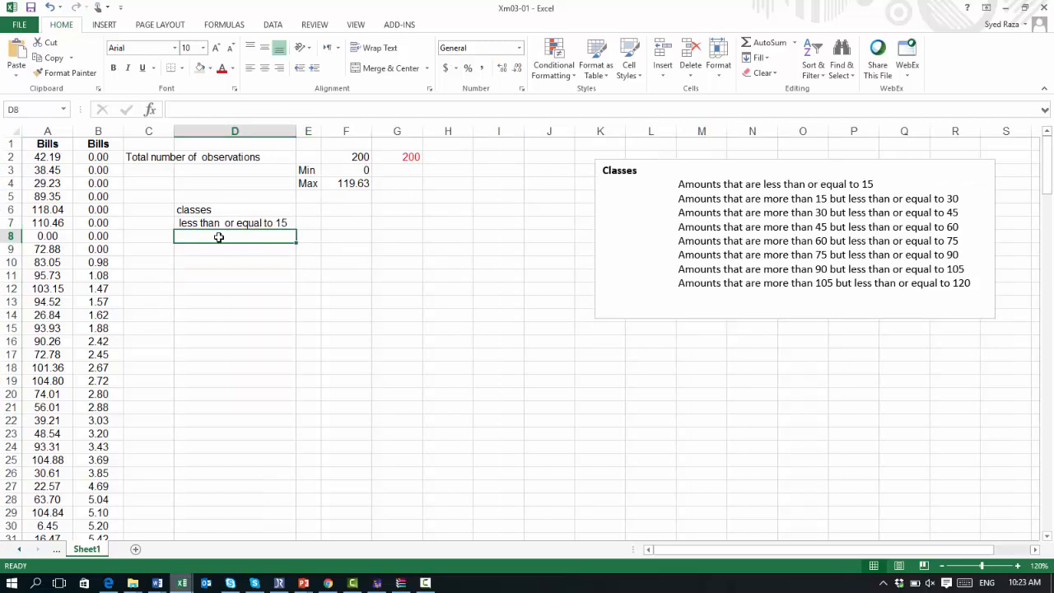
pyautogui.write('More t')
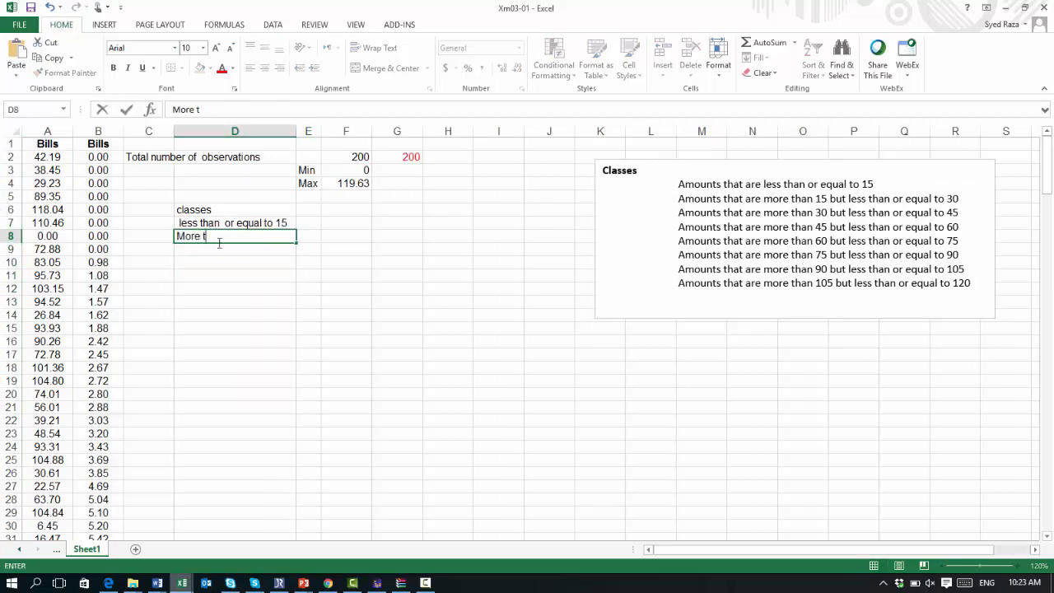
pyautogui.write('han 15 but less')
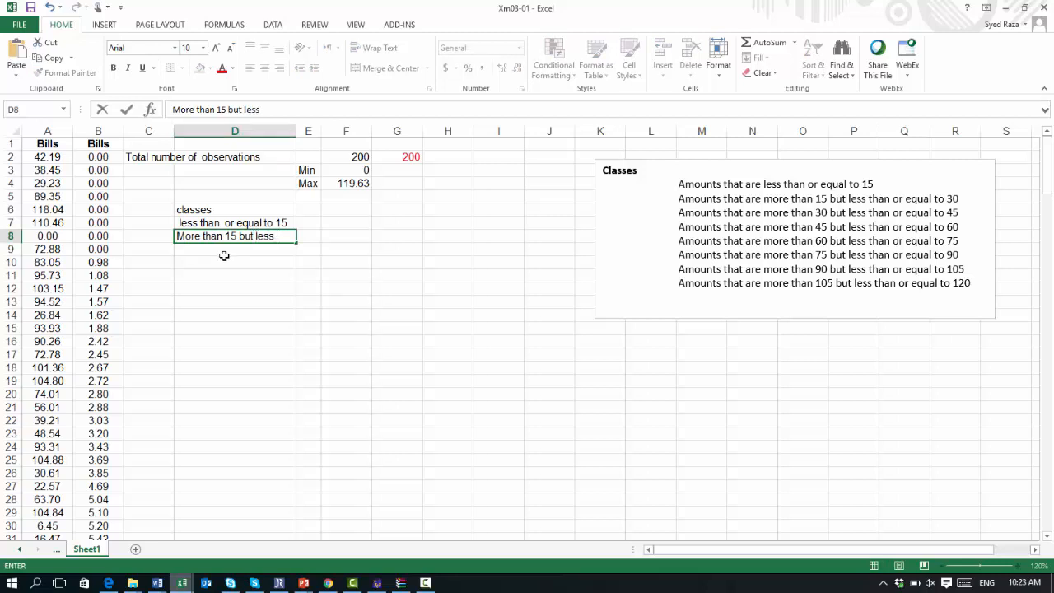
pyautogui.write(' than or r')
pyautogui.write('wa')
pyautogui.press('BackSpace')
pyautogui.press('BackSpace')
pyautogui.write('qu')
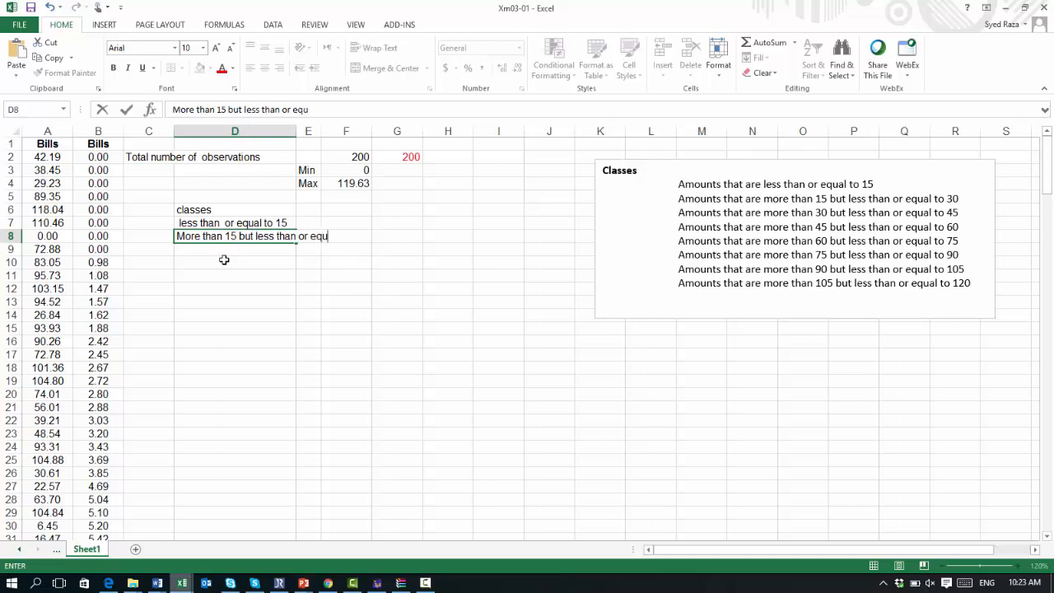
pyautogui.write('al to 30')
pyautogui.click(301, 131)
pyautogui.doubleClick(297, 131)
# Step: Start the third class label in D9 as More than 30 but
pyautogui.click(191, 249)
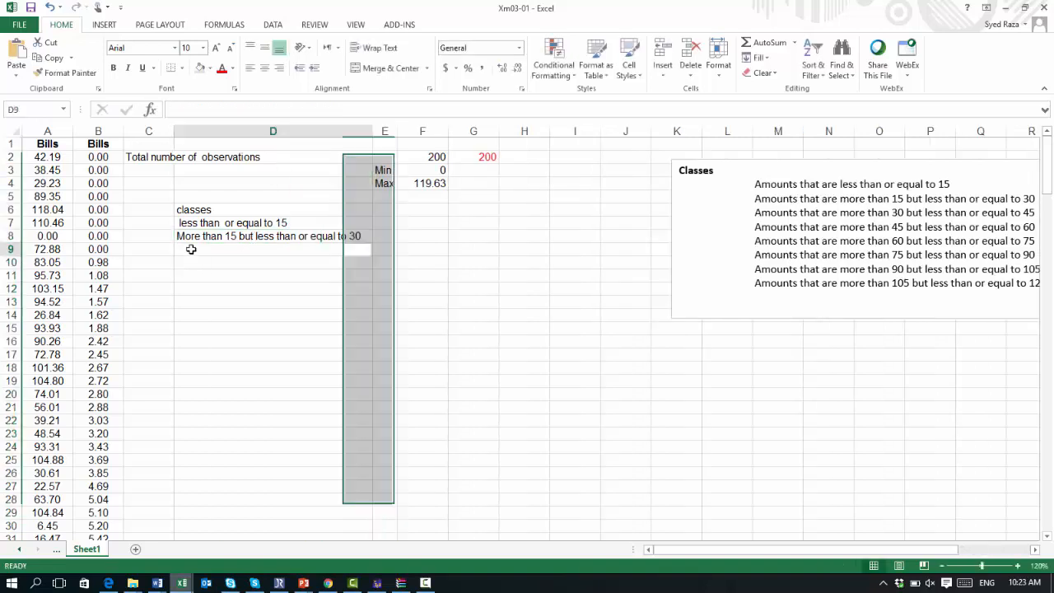
pyautogui.doubleClick(190, 249)
pyautogui.write('More than ')
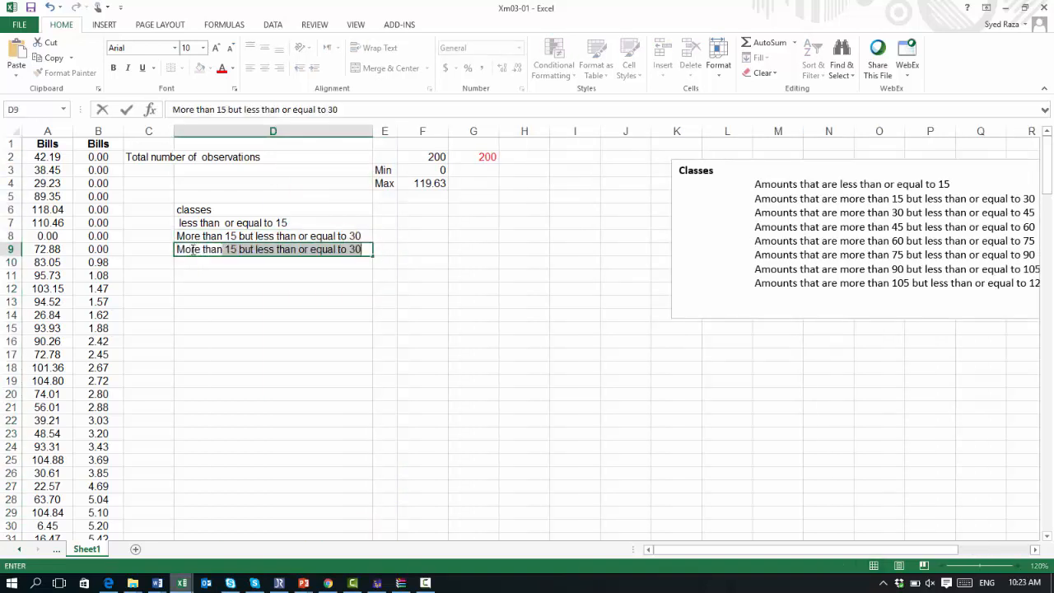
pyautogui.write('30')
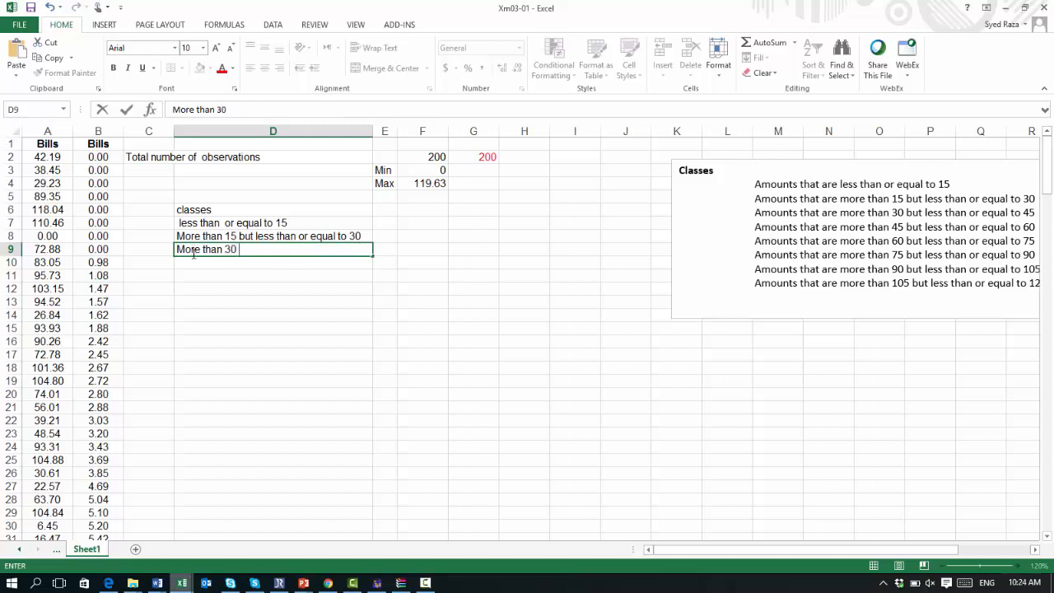
pyautogui.write(' and')
# Step: Move the classes text box left so it sits next to the Min and Max values
pyautogui.click(737, 161)
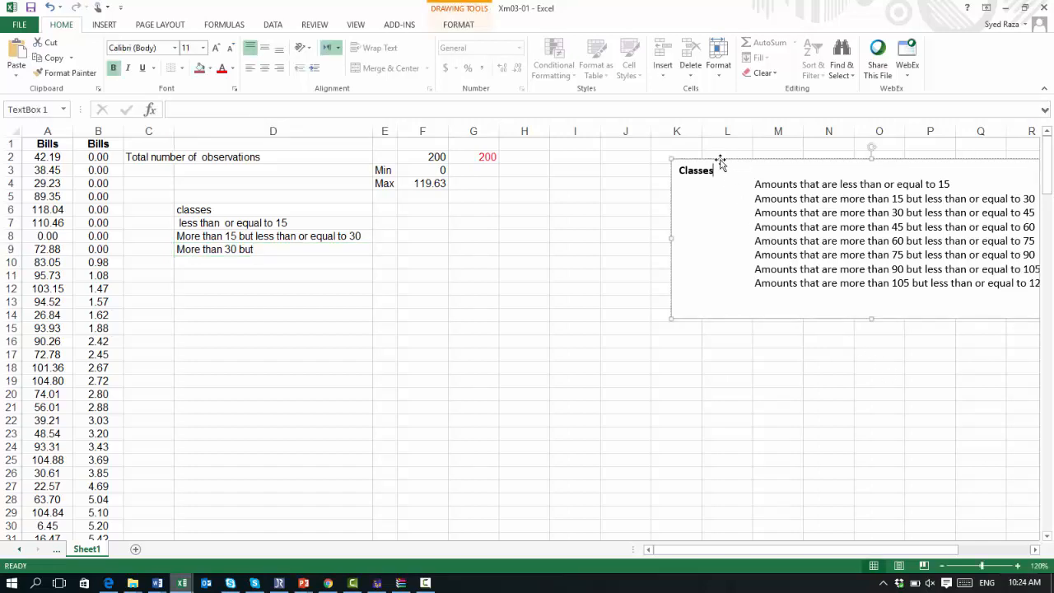
pyautogui.moveTo(718, 162); pyautogui.dragTo(535, 172)
# Step: Complete D9 so it reads More than 30 but less than or equal to 45
pyautogui.click(262, 251)
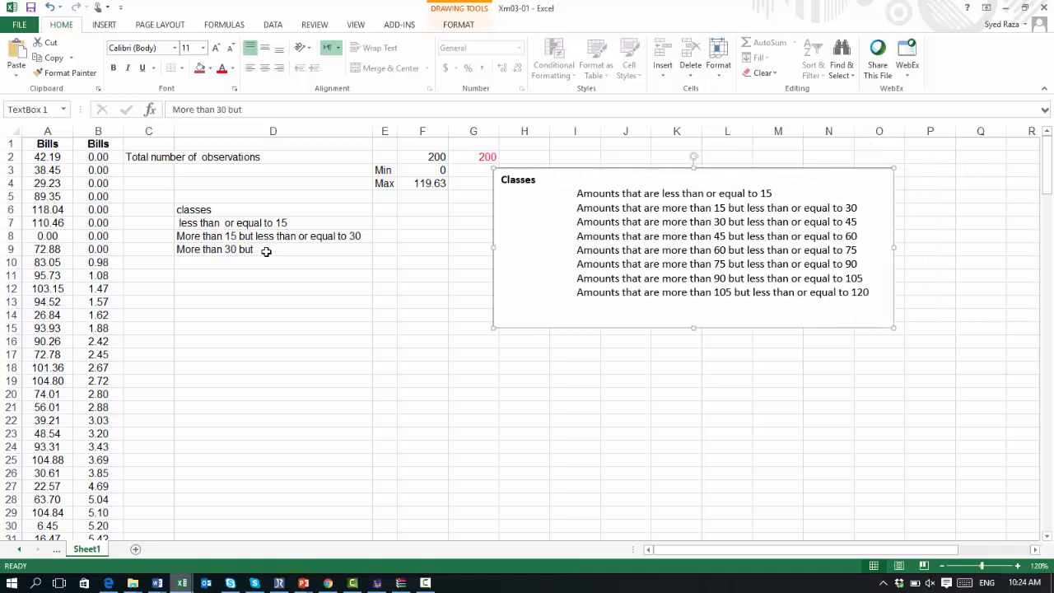
pyautogui.click(252, 109)
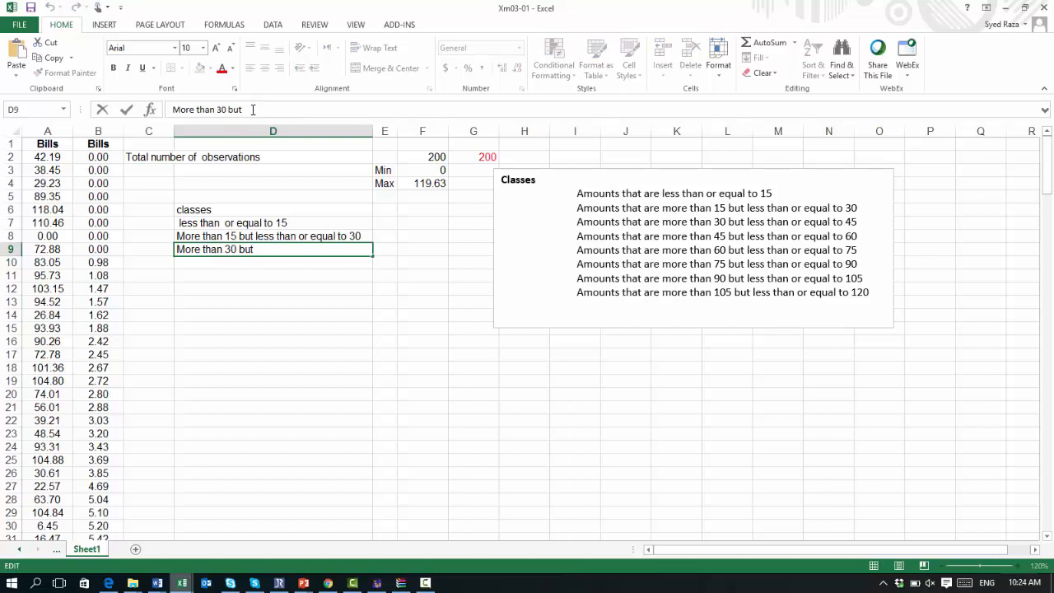
pyautogui.write('les')
pyautogui.press('BackSpace')
pyautogui.press('BackSpace')
pyautogui.press('BackSpace')
pyautogui.press('BackSpace')
pyautogui.write('less than or eq')
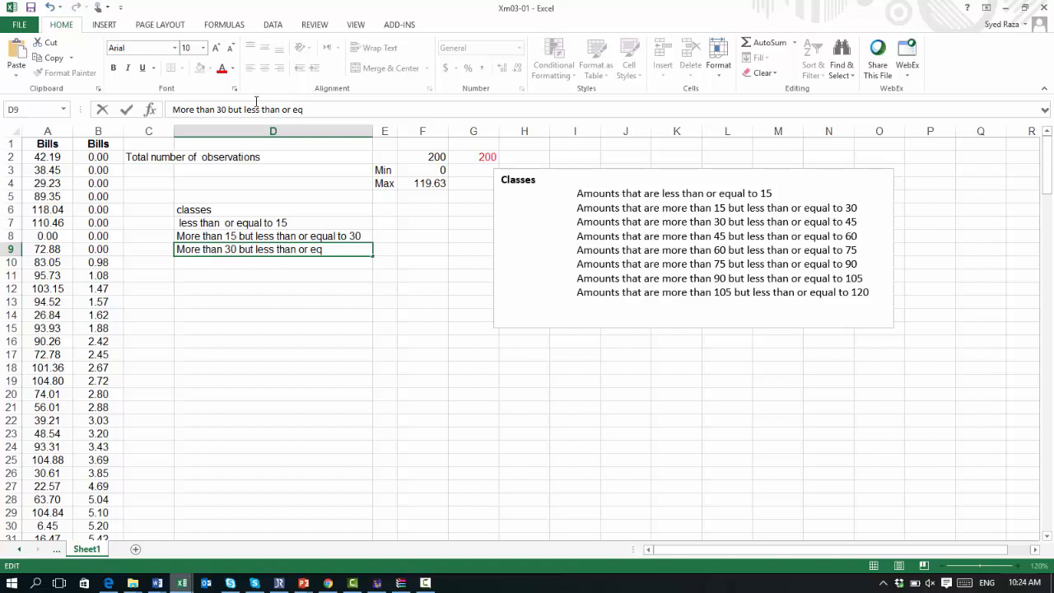
pyautogui.write('ual to 45')
pyautogui.press('Return')
# Step: Copy the D9 class label into cells D10, D11 and D12
pyautogui.press('Up')
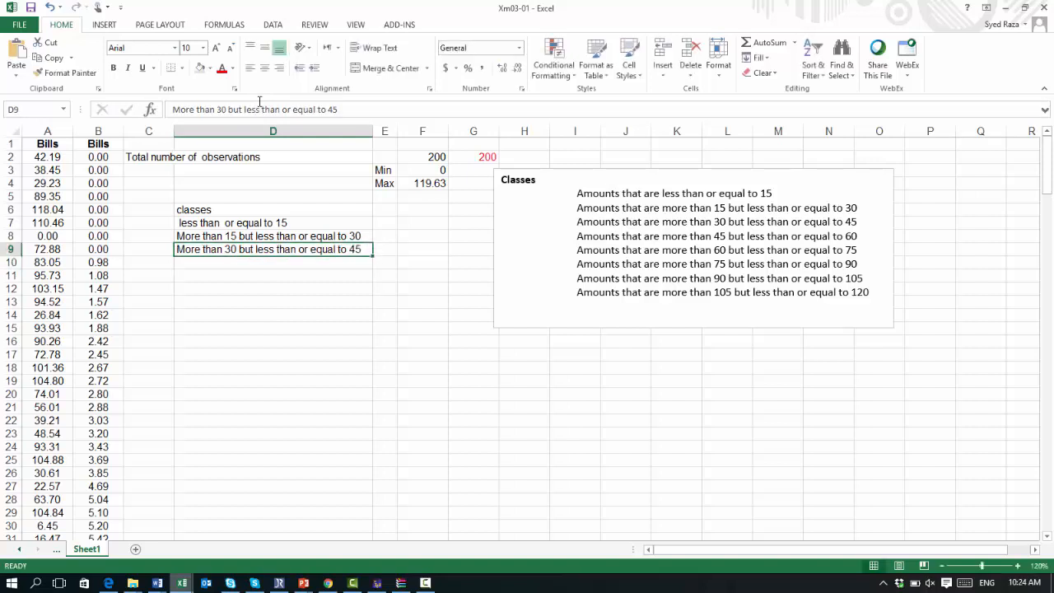
pyautogui.hotkey('shift', 'Down')
pyautogui.hotkey('shift', 'Up')
pyautogui.hotkey('ctrl', 'c')
pyautogui.press('Down')
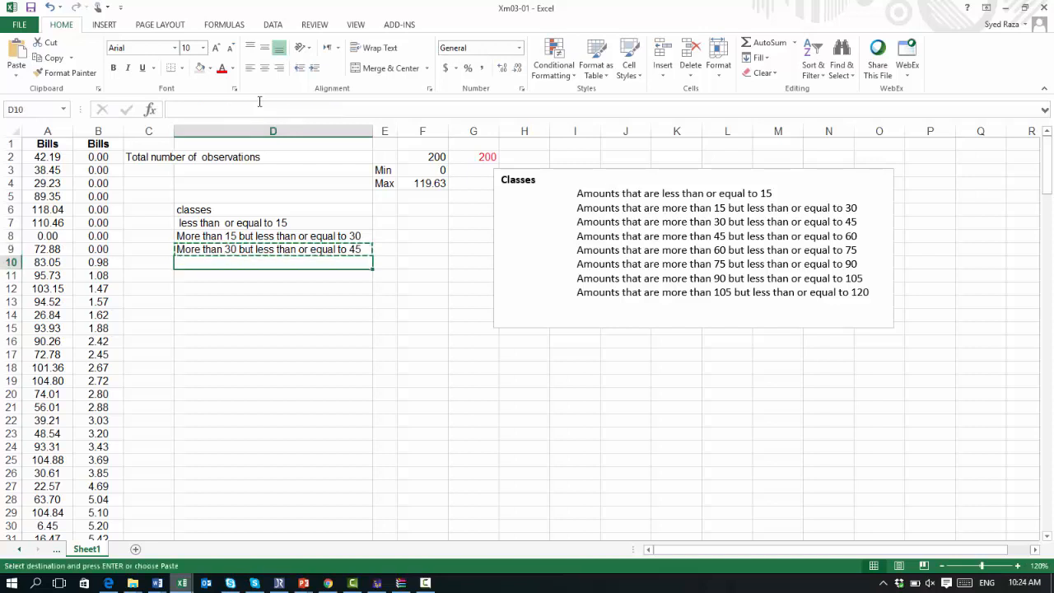
pyautogui.hotkey('ctrl', 'v')
pyautogui.press('Down')
pyautogui.hotkey('ctrl', 'v')
pyautogui.press('Down')
pyautogui.hotkey('ctrl', 'v')
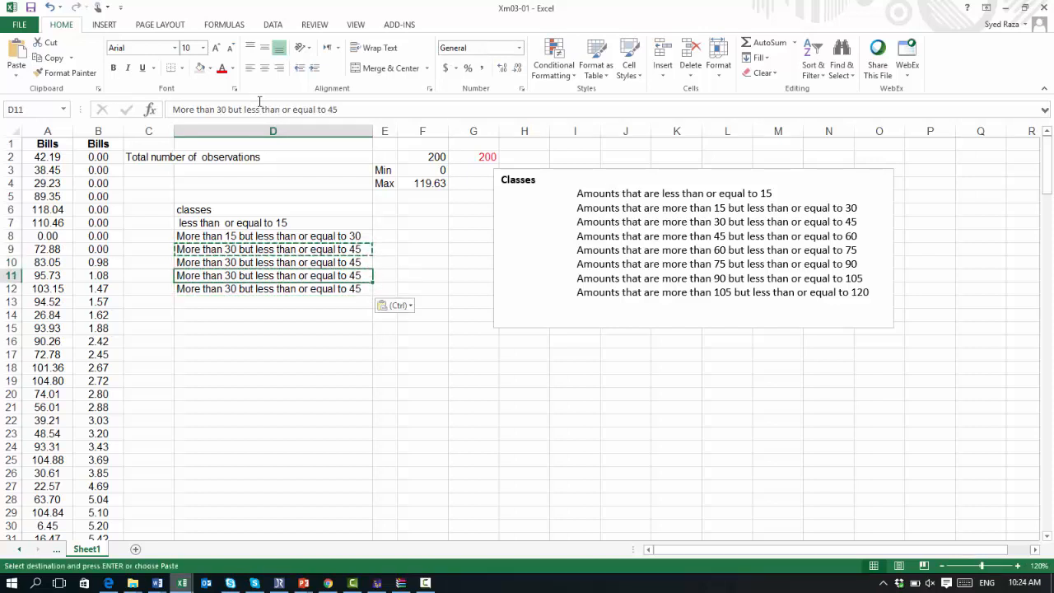
# Step: Edit D10 to read More than 45 but less than or equal to 60
pyautogui.press('Up')
pyautogui.press('Up')
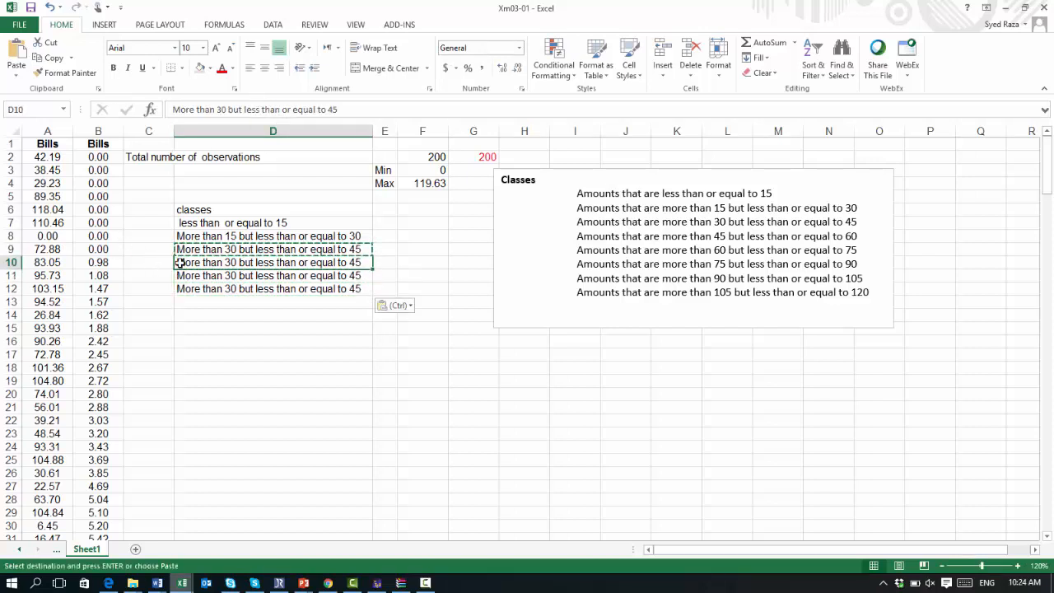
pyautogui.click(227, 110)
pyautogui.press('BackSpace')
pyautogui.press('BackSpace')
pyautogui.write('45')
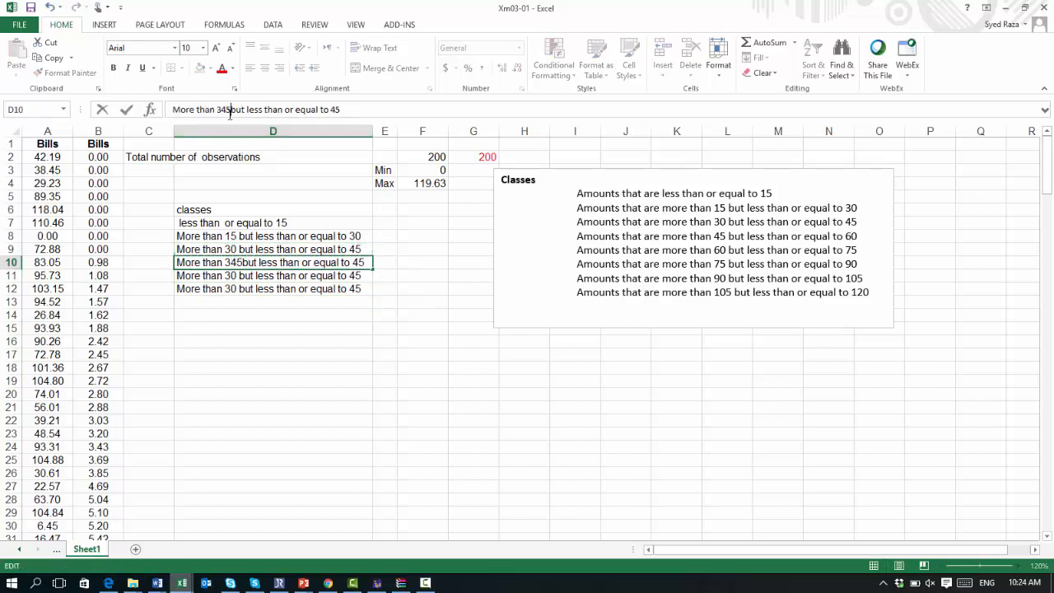
pyautogui.press('BackSpace')
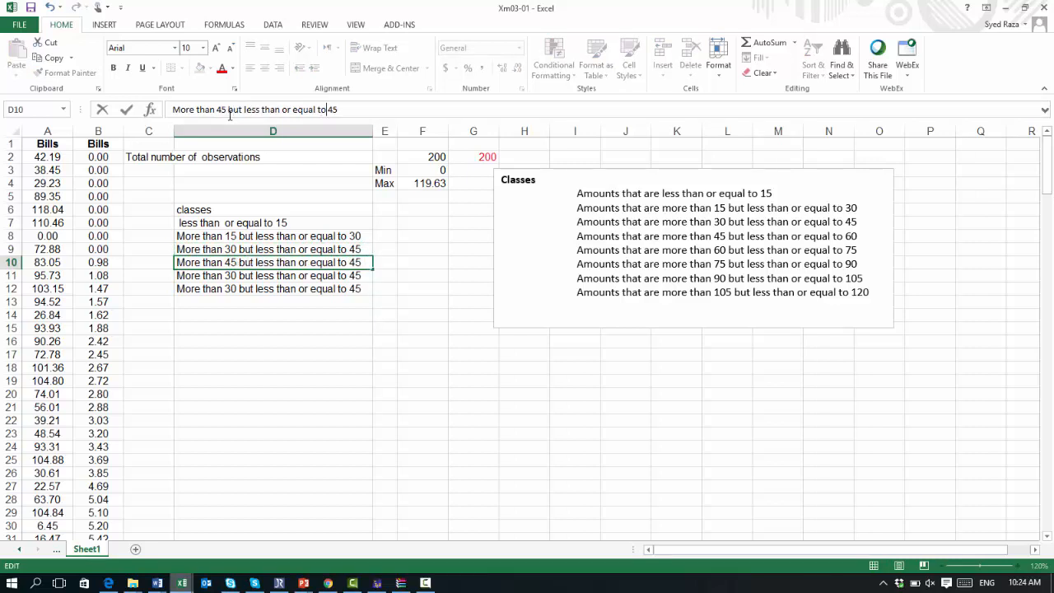
pyautogui.press('BackSpace')
pyautogui.press('BackSpace')
pyautogui.write('60')
pyautogui.press('Return')
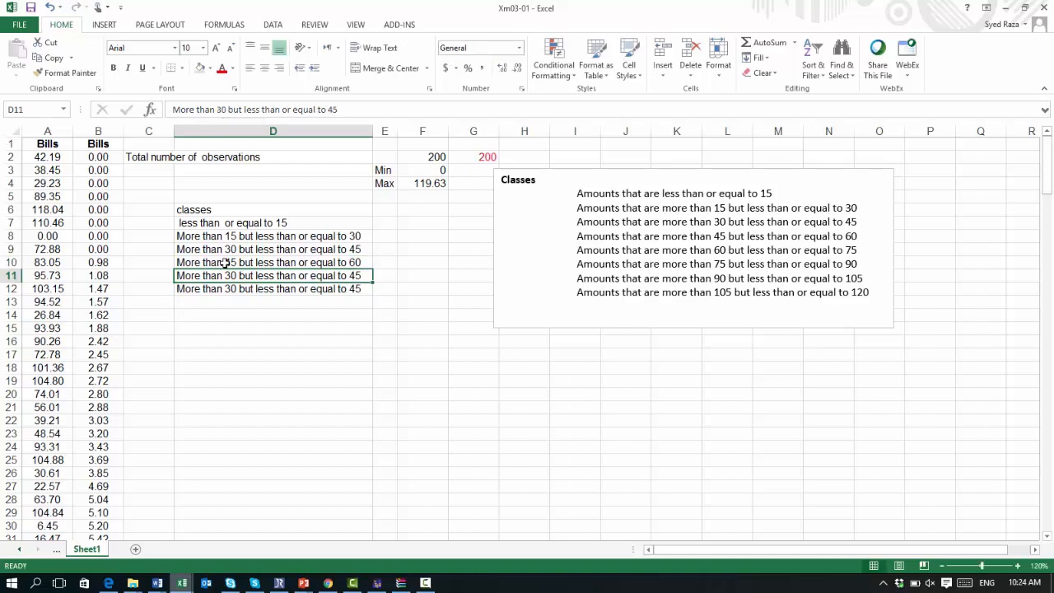
# Step: Edit D11 to read More than 60 but less than or equal to 75
pyautogui.click(227, 109)
pyautogui.press('BackSpace')
pyautogui.press('BackSpace')
pyautogui.write('60')
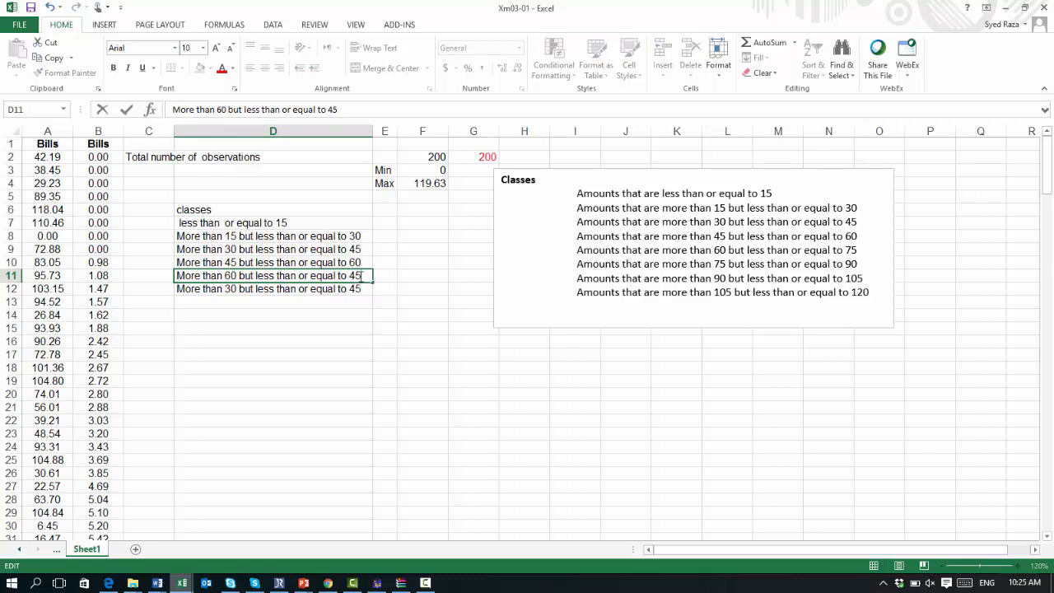
pyautogui.press('BackSpace')
pyautogui.press('BackSpace')
pyautogui.write('75')
pyautogui.press('Return')
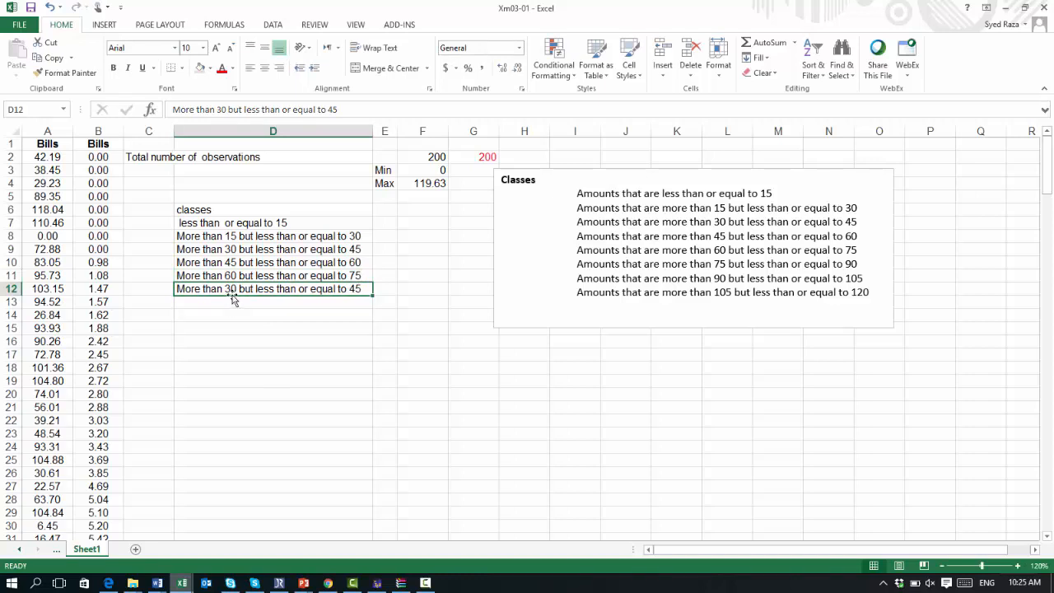
# Step: Edit D12 to read More than 75 but less than or equal to 90
pyautogui.click(339, 109)
pyautogui.press('BackSpace')
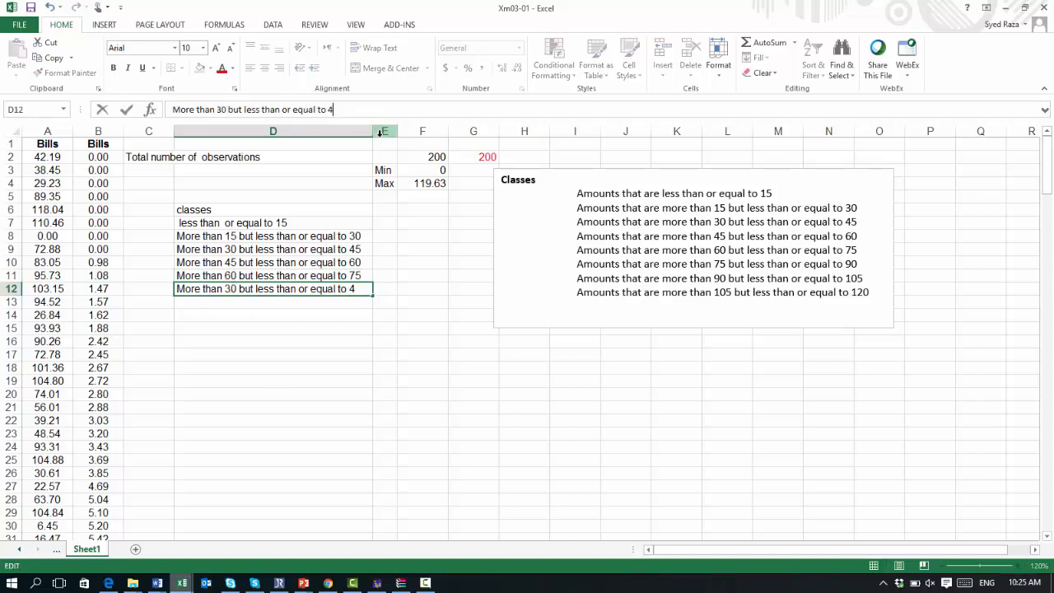
pyautogui.write('75')
pyautogui.press('Return')
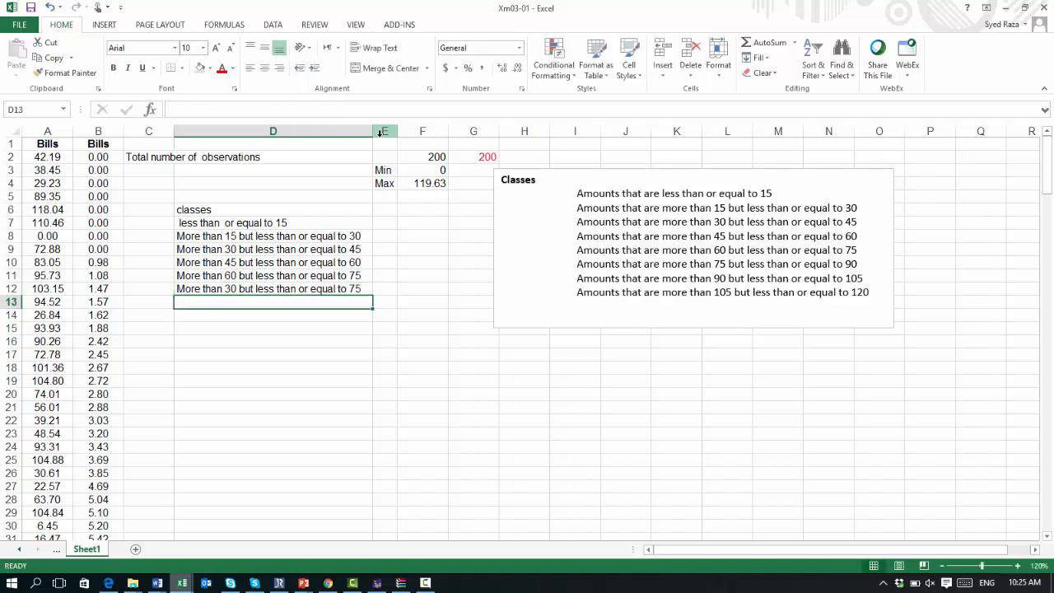
pyautogui.click(342, 287)
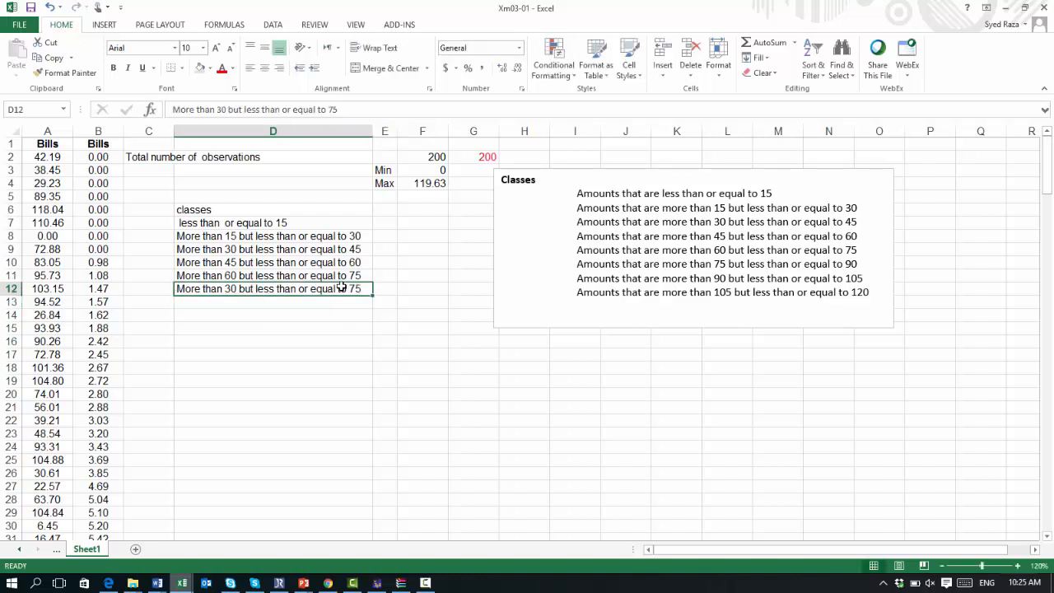
pyautogui.doubleClick(226, 290)
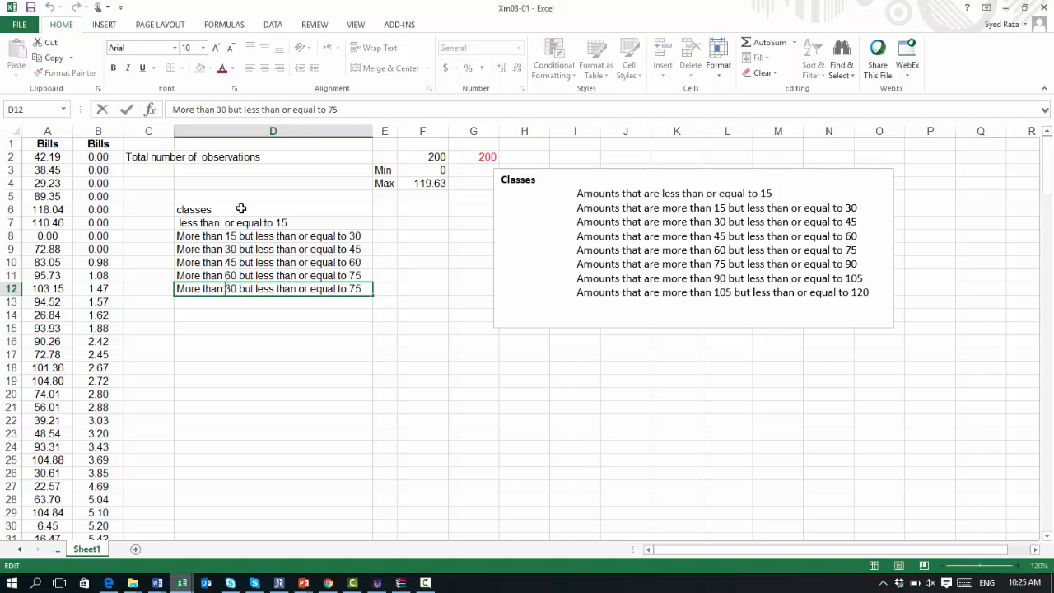
pyautogui.click(221, 108)
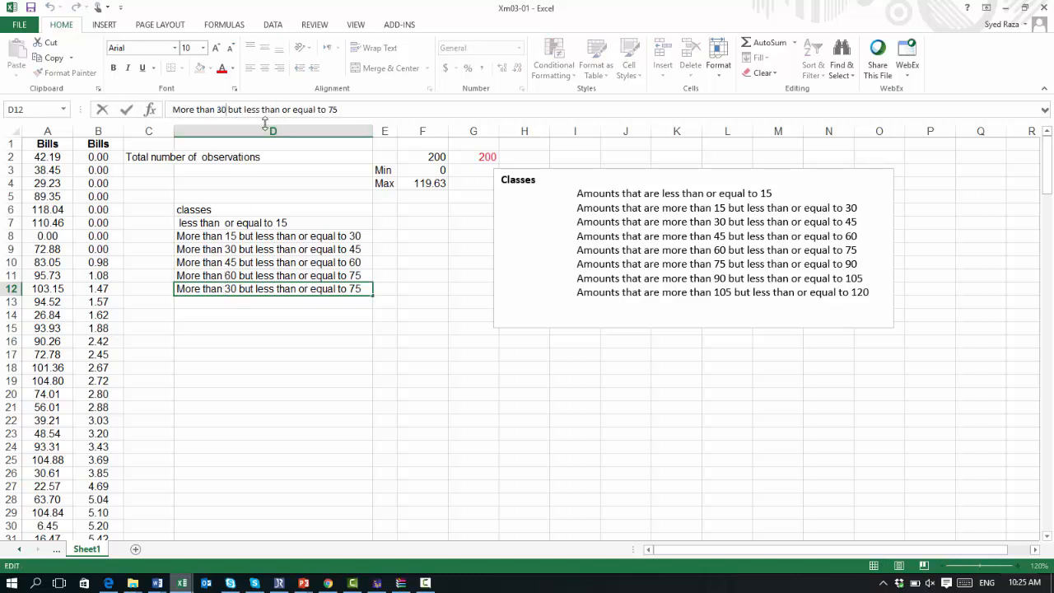
pyautogui.press('BackSpace')
pyautogui.press('BackSpace')
pyautogui.write('75')
pyautogui.press('BackSpace')
pyautogui.press('BackSpace')
pyautogui.write('90')
pyautogui.hotkey('ctrl', 'Return')
pyautogui.press('Return')
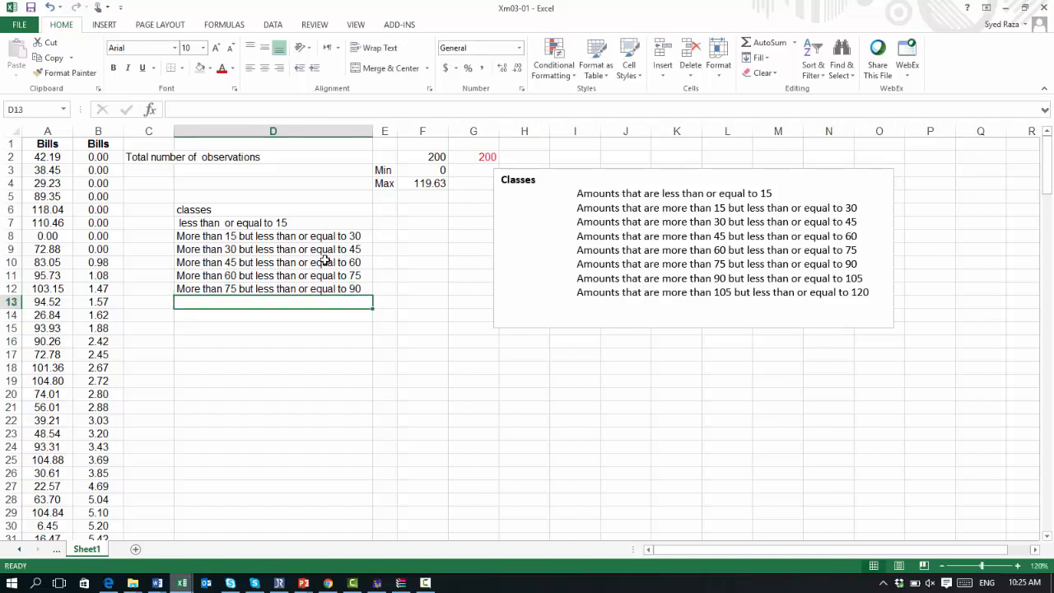
# Step: Copy the D12 class label into cells D13 and D14
pyautogui.write('M')
pyautogui.press('BackSpace')
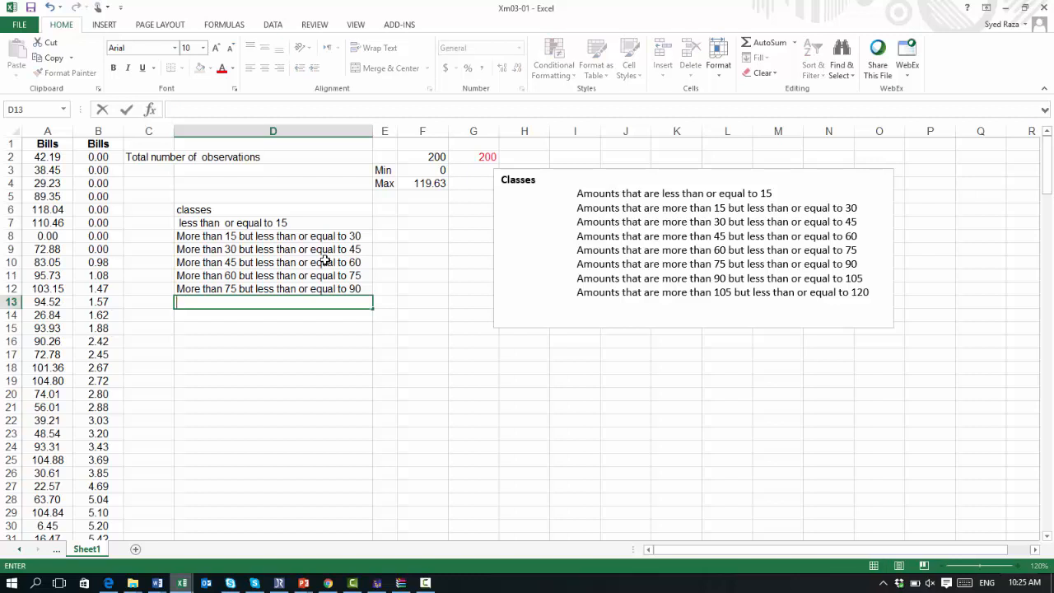
pyautogui.press('Up')
pyautogui.hotkey('ctrl', 'c')
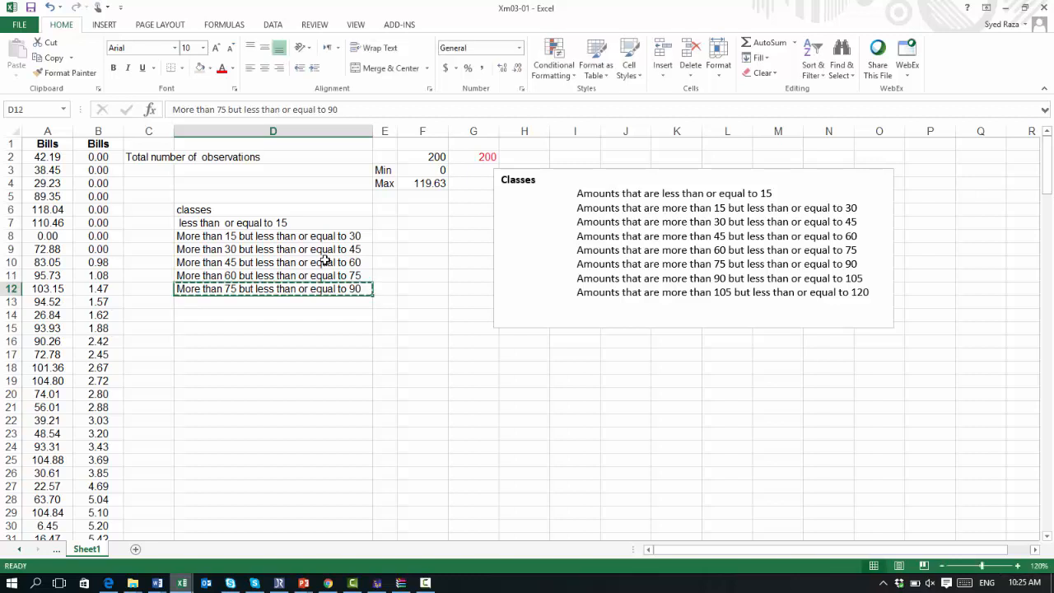
pyautogui.press('Down')
pyautogui.hotkey('ctrl', 'v')
pyautogui.press('Down')
pyautogui.hotkey('ctrl', 'v')
pyautogui.press('Up')
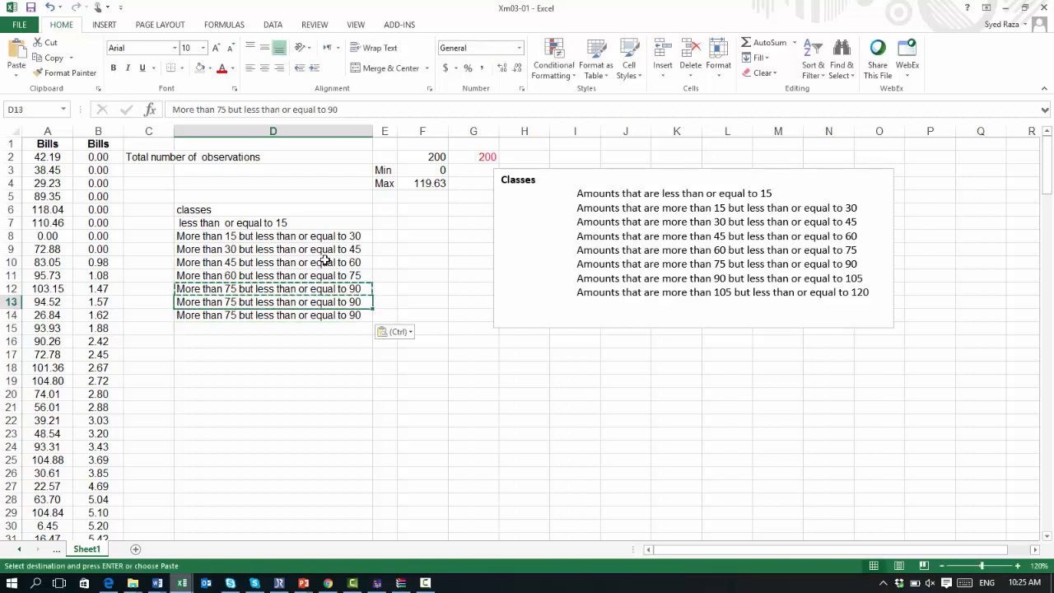
# Step: Edit D13 to read More than 90 but less than or equal to 105
pyautogui.click(224, 109)
pyautogui.press('BackSpace')
pyautogui.press('BackSpace')
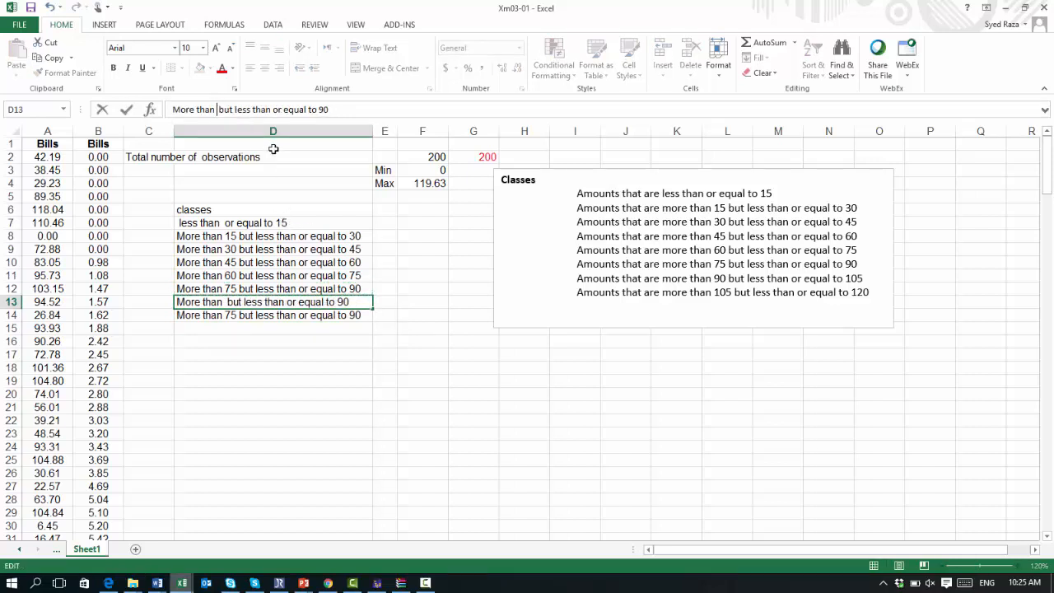
pyautogui.write('90')
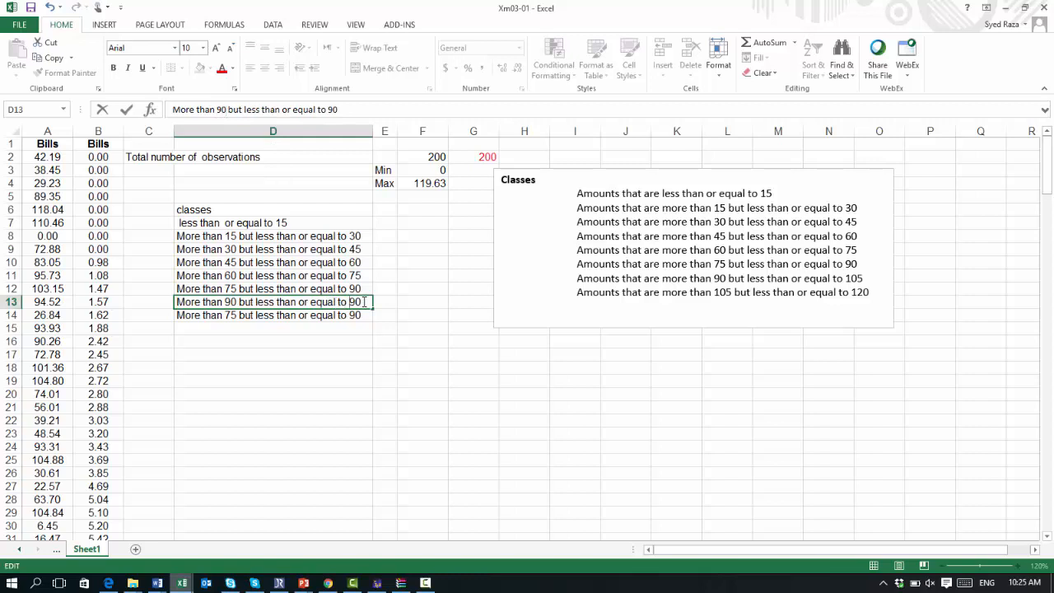
pyautogui.press('BackSpace')
pyautogui.press('BackSpace')
pyautogui.write('105')
pyautogui.press('Return')
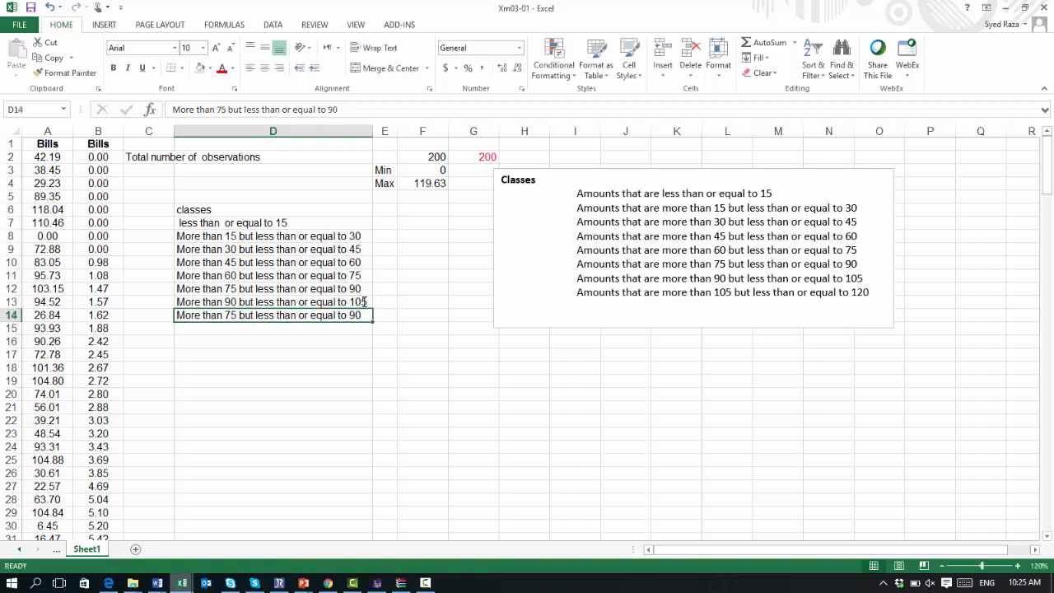
# Step: Edit D14 to read More than 105 but less than or equal to 120
pyautogui.hotkey('ctrl', 'Up')
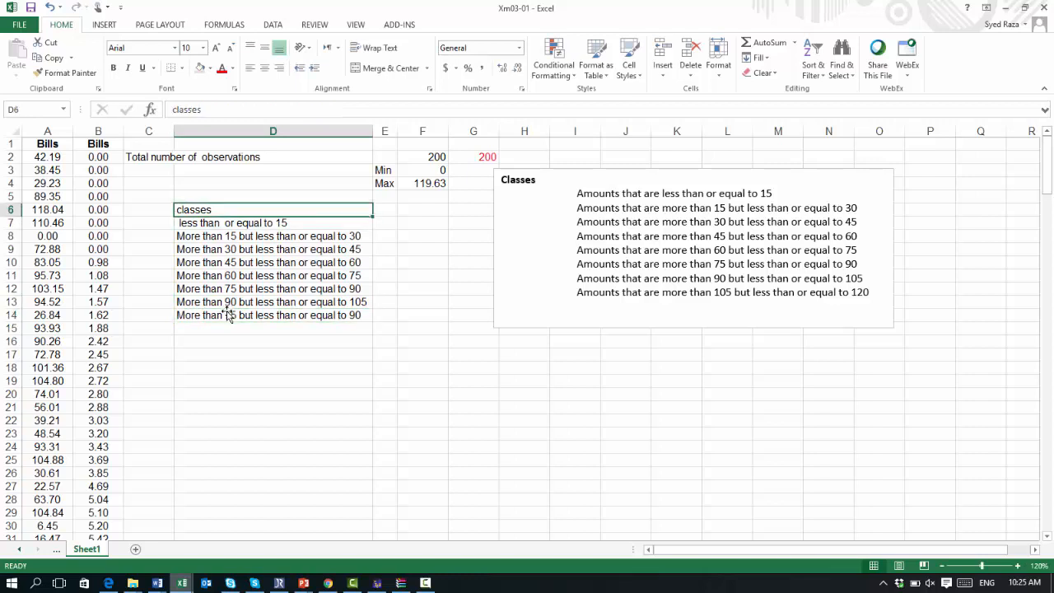
pyautogui.press('Down')
pyautogui.hotkey('ctrl', 'Down')
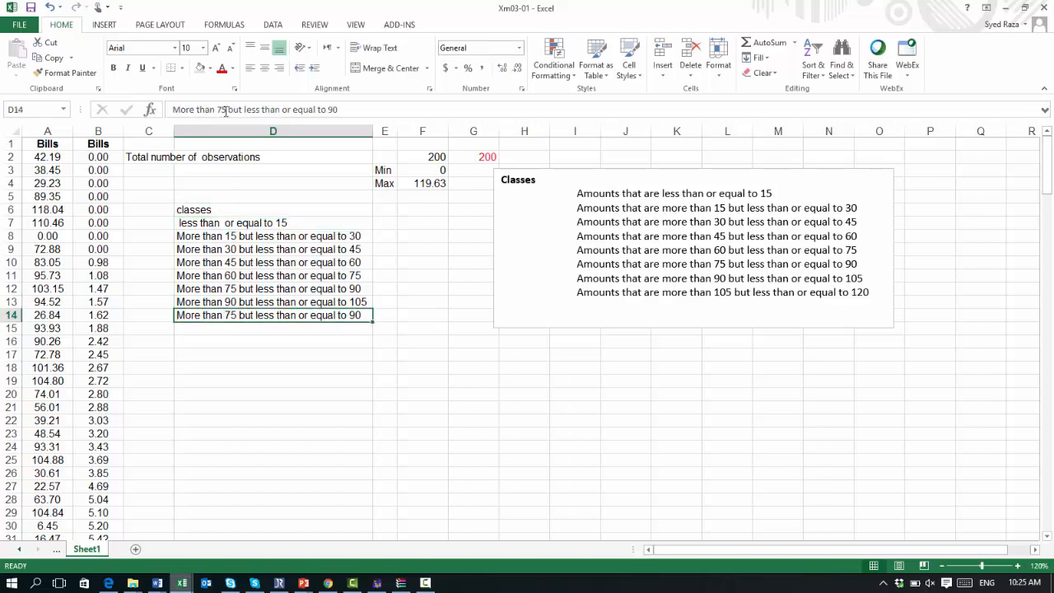
pyautogui.click(228, 109)
pyautogui.press('BackSpace')
pyautogui.press('BackSpace')
pyautogui.write('105')
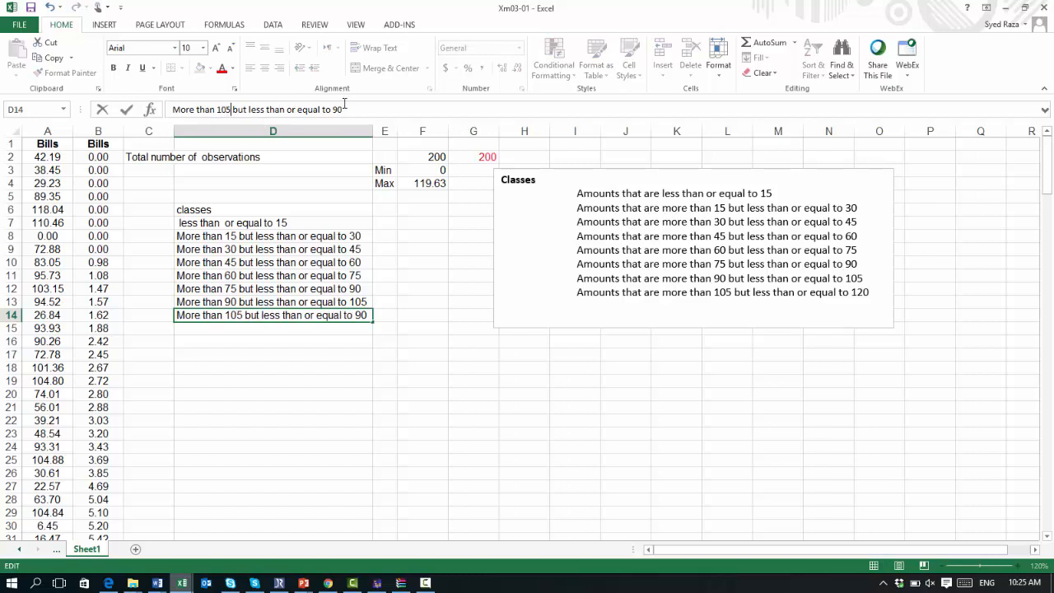
pyautogui.press('BackSpace')
pyautogui.press('BackSpace')
pyautogui.write('120')
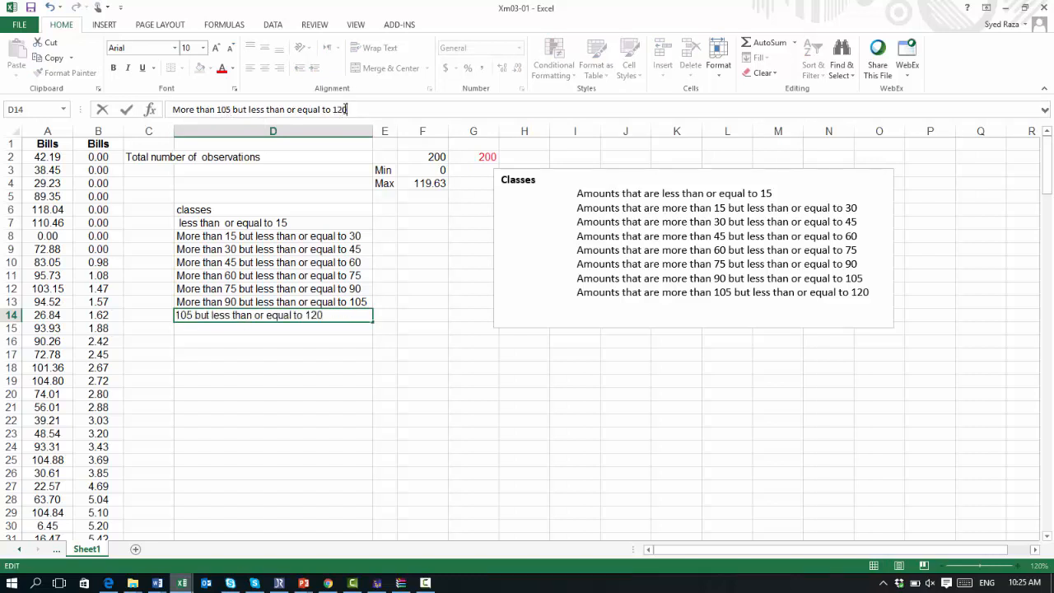
pyautogui.press('Return')
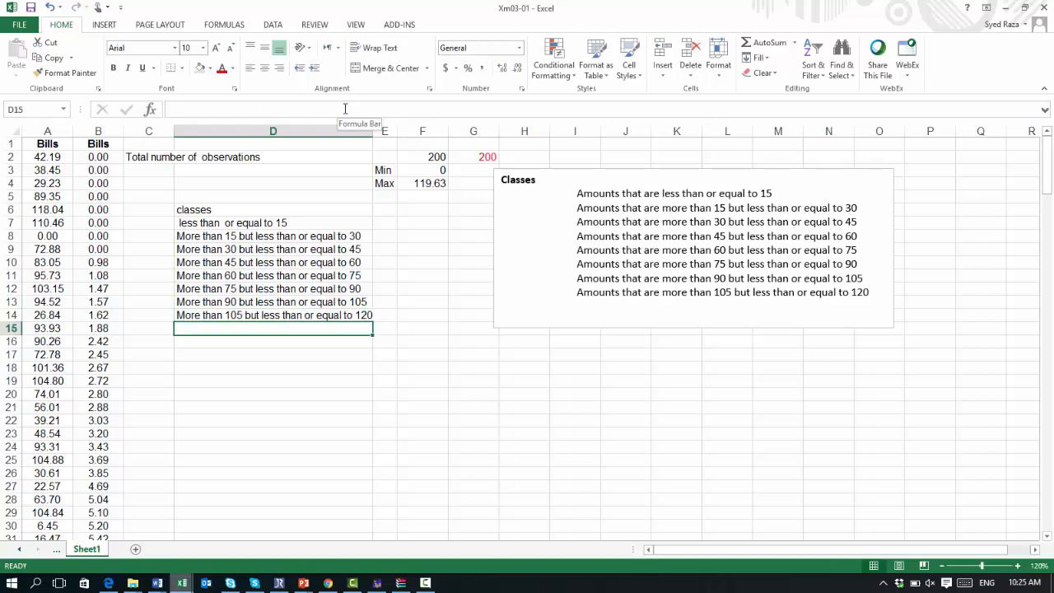
pyautogui.click(427, 584)
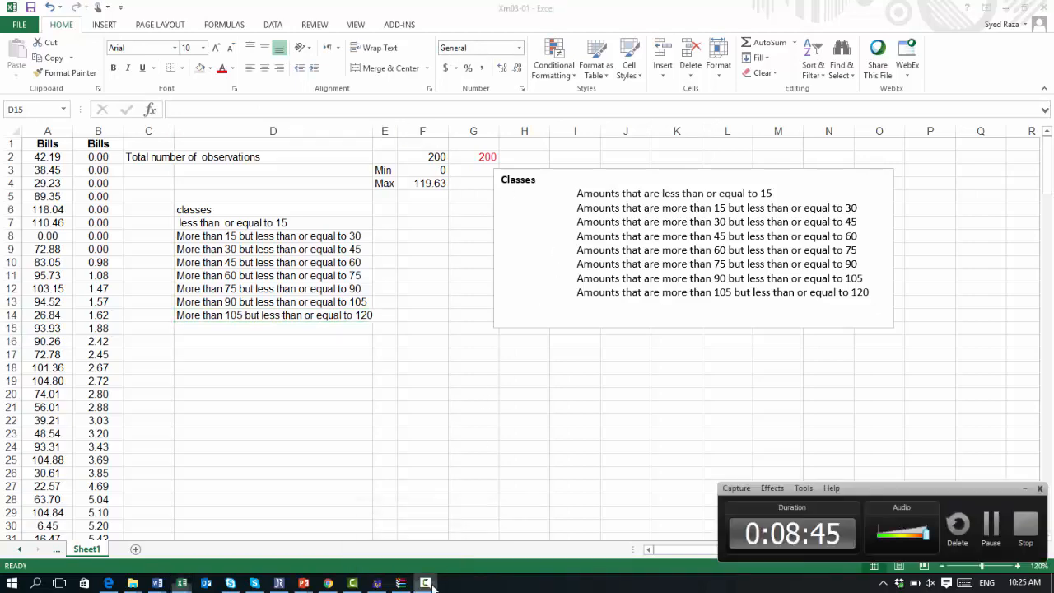
pyautogui.click(991, 525)
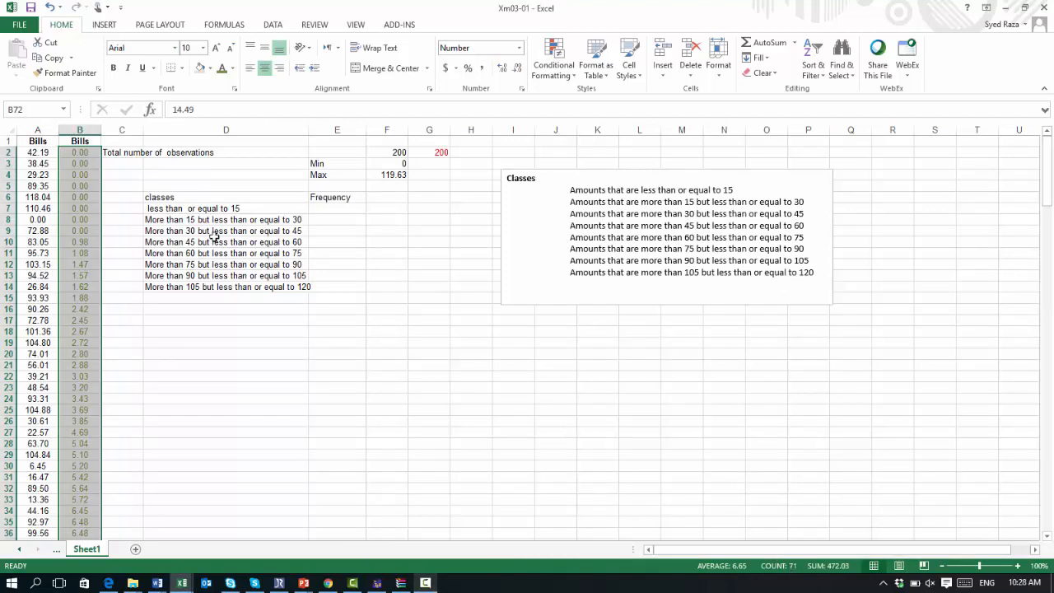
# Step: Enter 71 as the frequency of the first class in E7
pyautogui.click(329, 213)
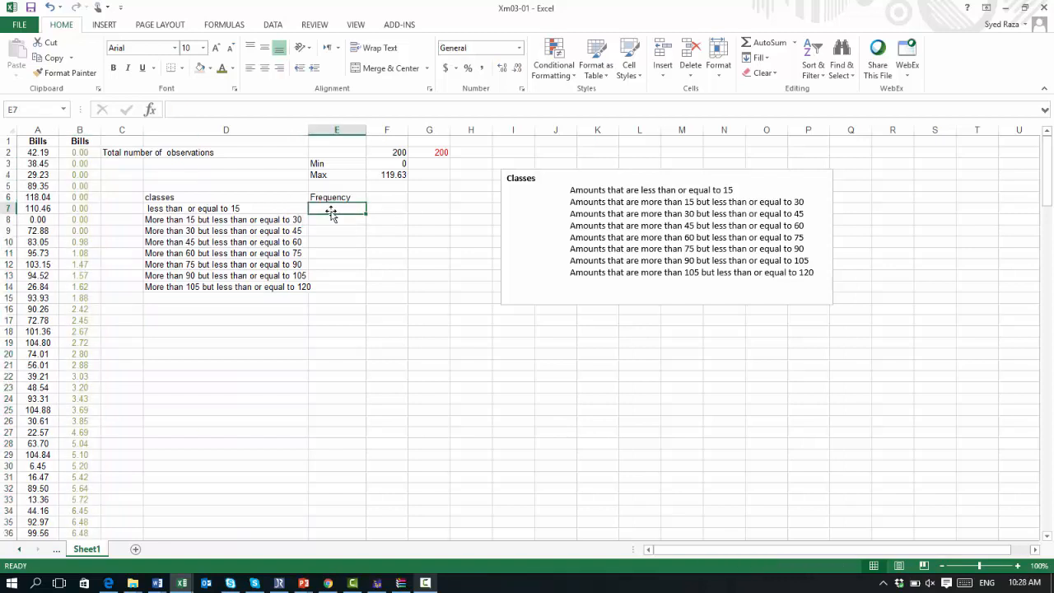
pyautogui.write('71')
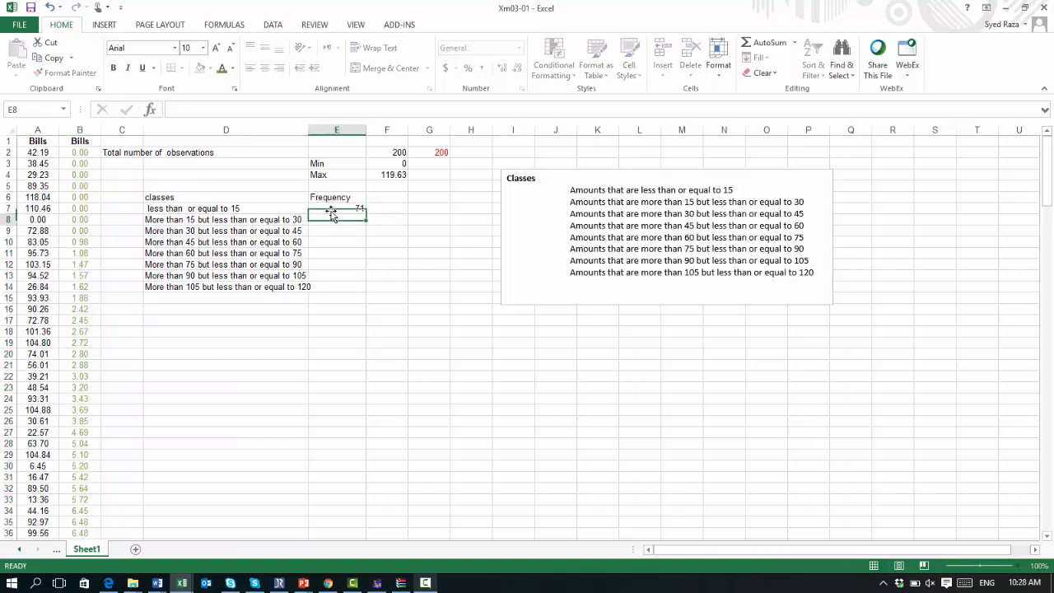
pyautogui.press('Return')
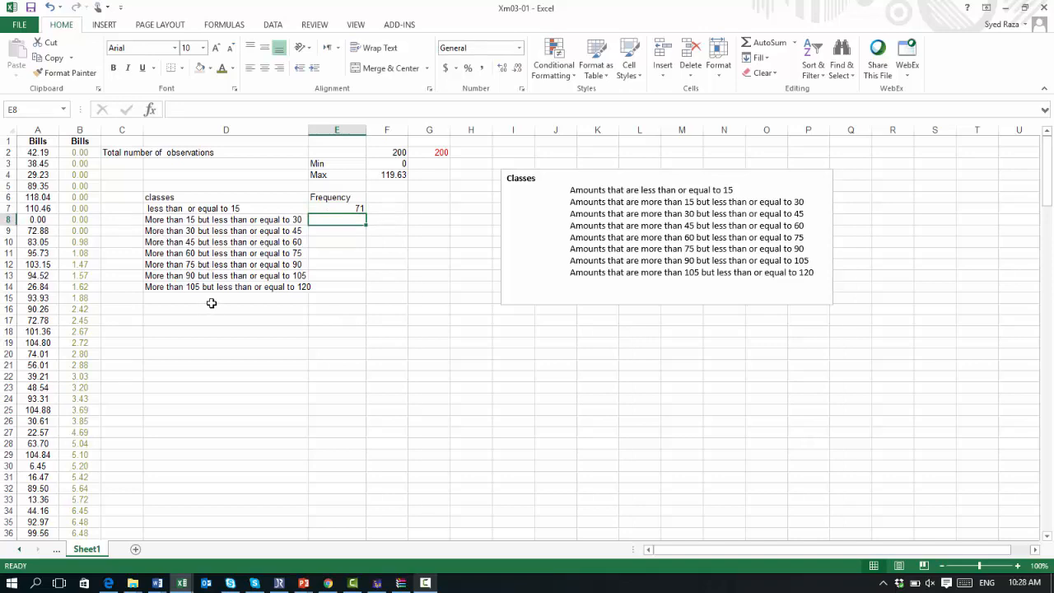
# Step: Select the sorted Bills values from B72 upward to count those less than or equal to 15
pyautogui.scroll(-10, 290, 324)
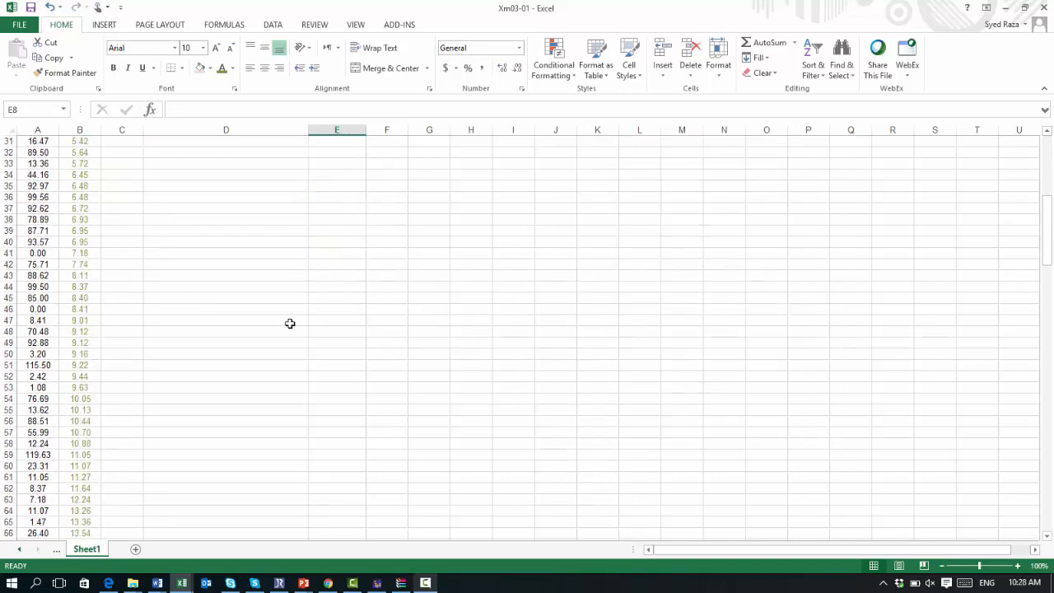
pyautogui.scroll(-6, 290, 323)
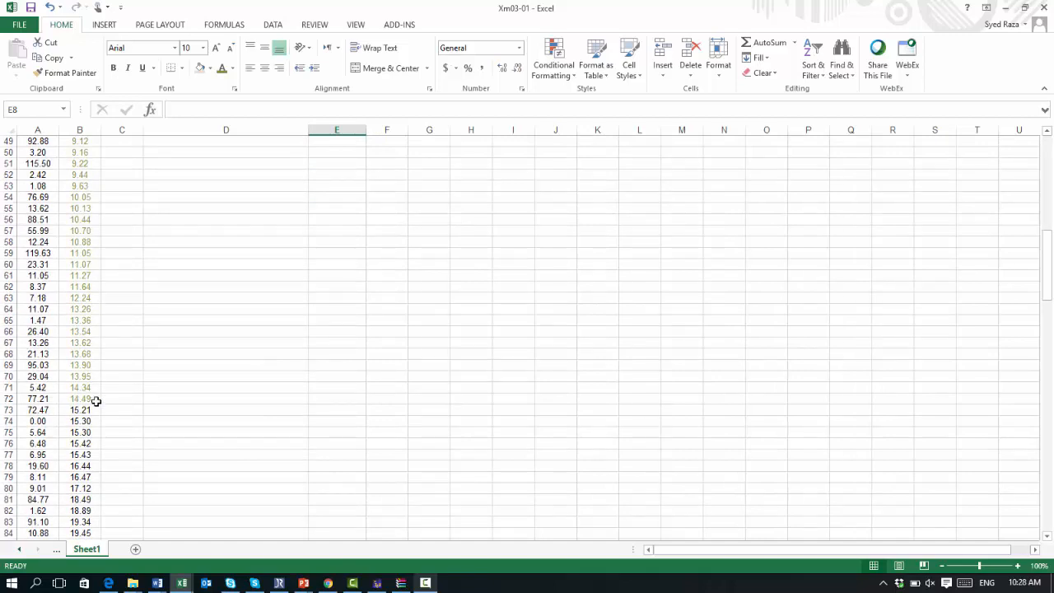
pyautogui.click(87, 400)
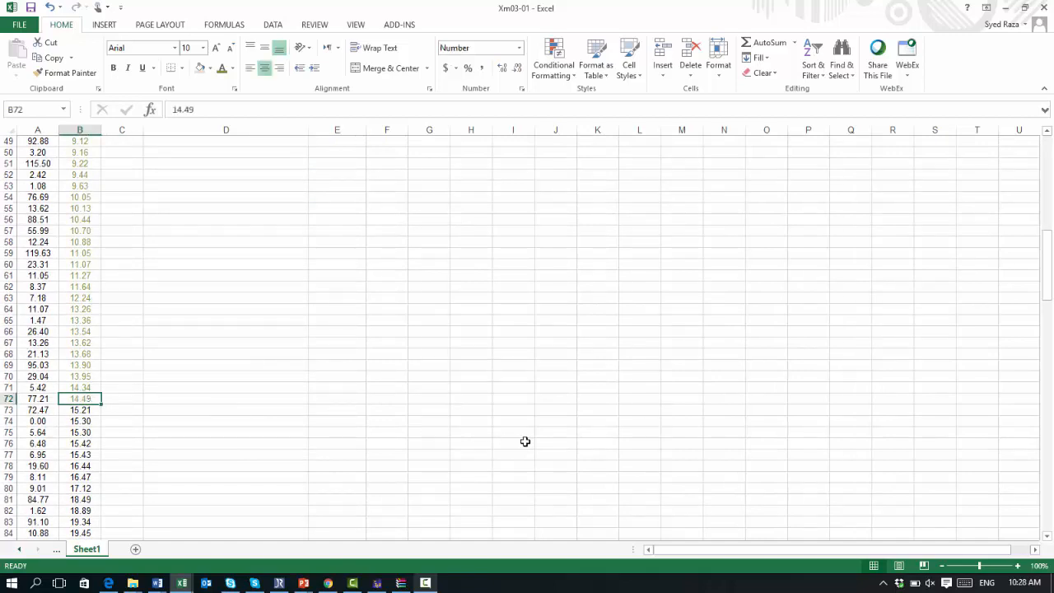
pyautogui.hotkey('shift', 'Up')
pyautogui.hotkey('shift', 'Up')
pyautogui.hotkey('shift', 'Up')
pyautogui.hotkey('shift', 'Up')
pyautogui.hotkey('shift', 'Up')
pyautogui.hotkey('shift', 'Up')
pyautogui.hotkey('shift', 'Up')
pyautogui.hotkey('shift', 'Up')
pyautogui.hotkey('shift', 'Up')
pyautogui.hotkey('shift', 'Up')
pyautogui.hotkey('shift', 'Up')
pyautogui.hotkey('shift', 'Up')
pyautogui.hotkey('shift', 'Up')
pyautogui.hotkey('shift', 'Up')
pyautogui.hotkey('shift', 'Up')
pyautogui.hotkey('shift', 'Up')
pyautogui.hotkey('shift', 'Up')
pyautogui.hotkey('shift', 'Up')
pyautogui.hotkey('shift', 'Up')
pyautogui.hotkey('shift', 'Up')
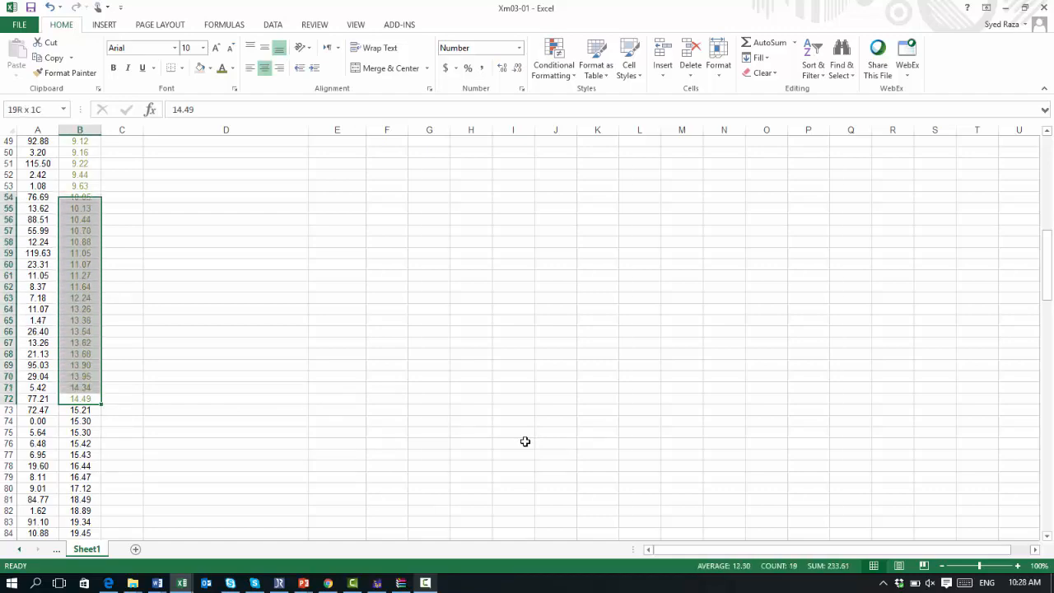
pyautogui.hotkey('shift', 'Up')
pyautogui.hotkey('shift', 'Up')
pyautogui.hotkey('shift', 'Up')
pyautogui.hotkey('shift', 'Up')
pyautogui.hotkey('shift', 'Up')
pyautogui.hotkey('shift', 'Up')
pyautogui.hotkey('shift', 'Up')
pyautogui.hotkey('shift', 'Up')
pyautogui.hotkey('shift', 'Up')
pyautogui.hotkey('shift', 'Up')
pyautogui.hotkey('shift', 'Up')
pyautogui.hotkey('shift', 'Up')
pyautogui.hotkey('shift', 'Up')
pyautogui.hotkey('shift', 'Up')
pyautogui.hotkey('shift', 'Up')
pyautogui.hotkey('shift', 'Up')
pyautogui.hotkey('shift', 'Up')
pyautogui.hotkey('shift', 'Up')
pyautogui.hotkey('shift', 'Up')
pyautogui.hotkey('shift', 'Up')
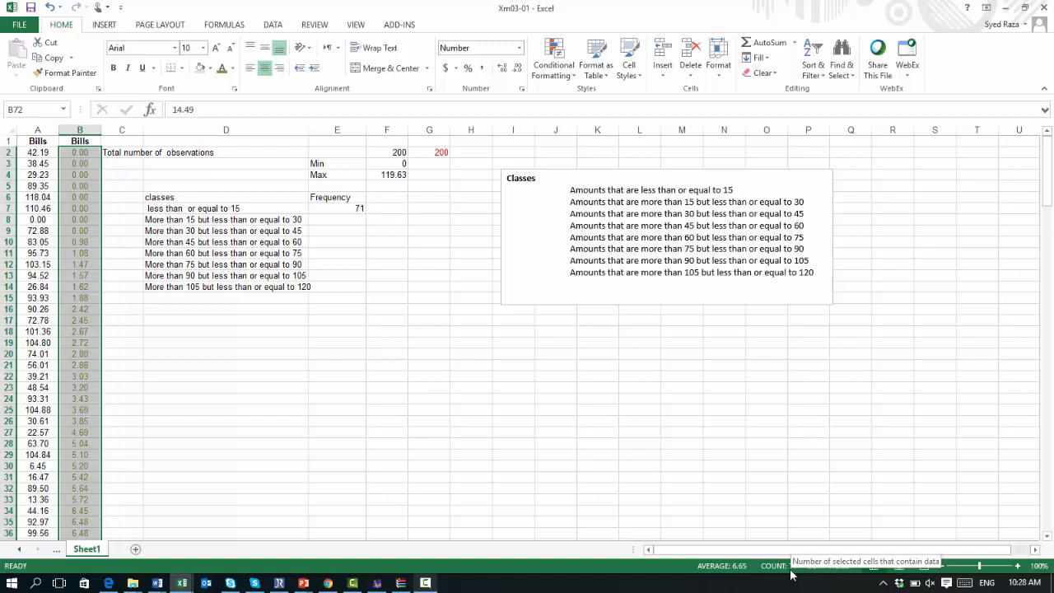
# Step: Select the Bills values from B73 to B109 and color them red to mark the 15 to 30 class
pyautogui.click(357, 213)
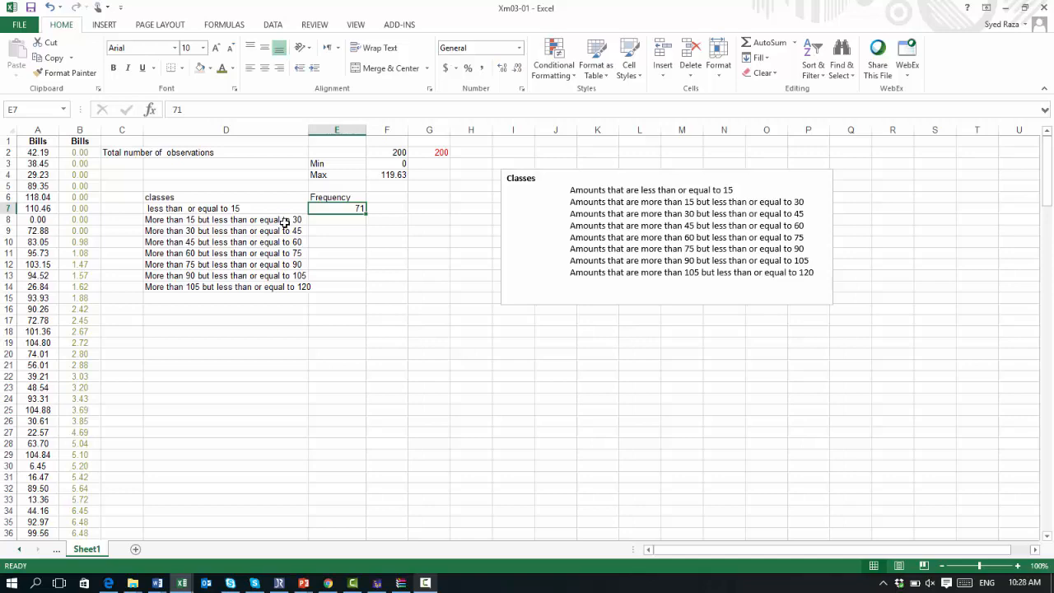
pyautogui.scroll(-14, 260, 304)
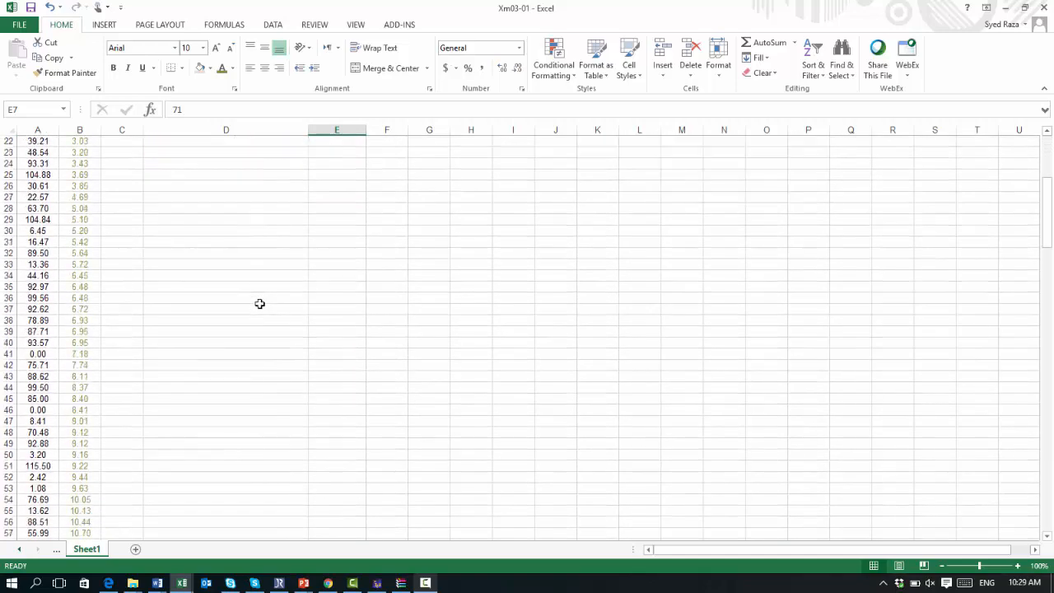
pyautogui.scroll(-3, 260, 304)
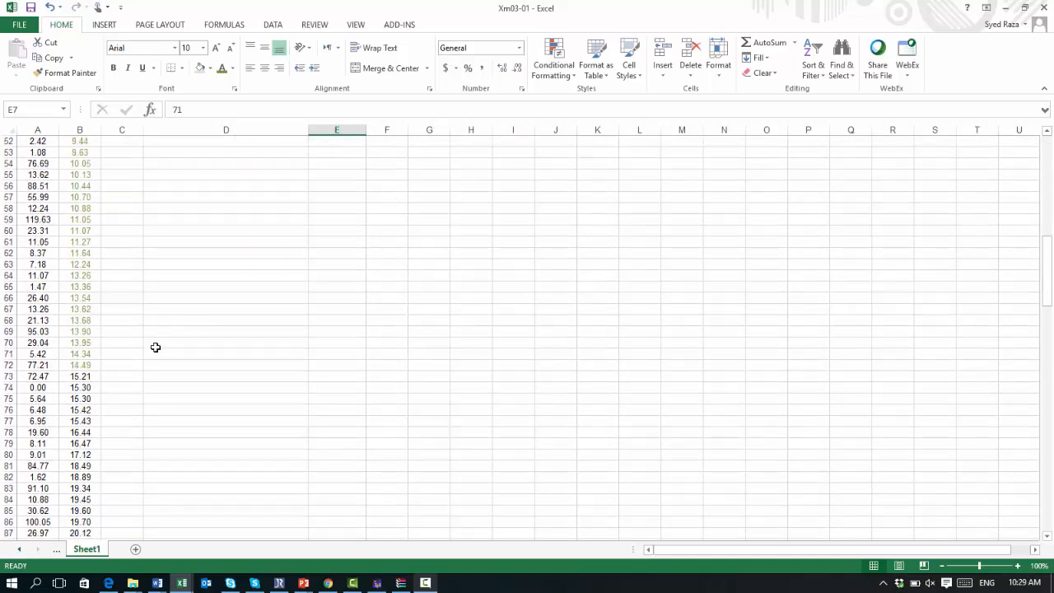
pyautogui.click(73, 377)
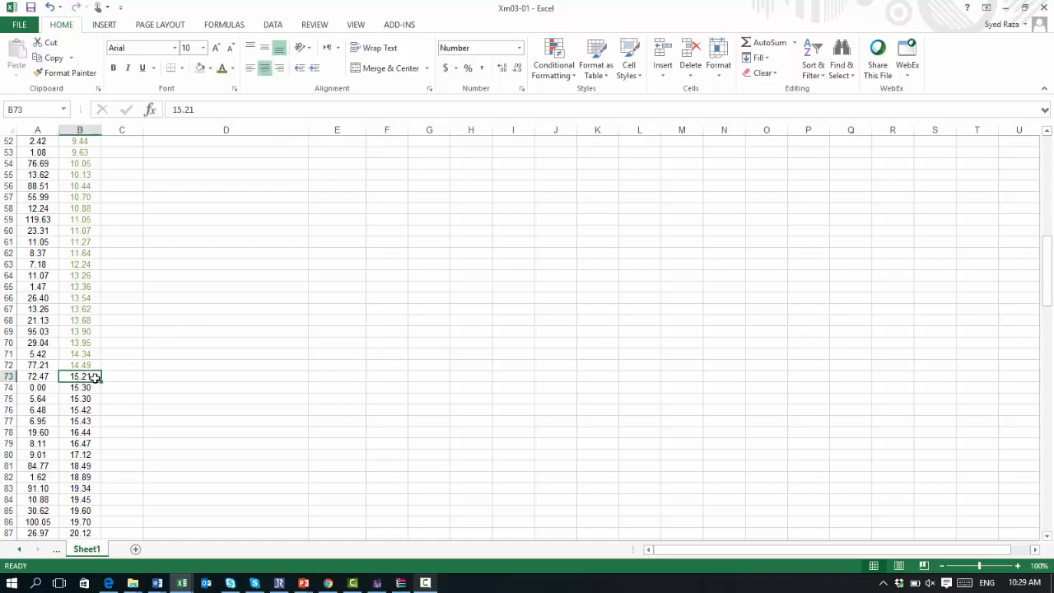
pyautogui.hotkey('shift', 'Down')
pyautogui.hotkey('shift', 'Down')
pyautogui.hotkey('shift', 'Down')
pyautogui.hotkey('shift', 'Down')
pyautogui.hotkey('shift', 'Down')
pyautogui.hotkey('shift', 'Down')
pyautogui.hotkey('shift', 'Down')
pyautogui.hotkey('shift', 'Down')
pyautogui.hotkey('shift', 'Down')
pyautogui.hotkey('shift', 'Down')
pyautogui.hotkey('shift', 'Down')
pyautogui.hotkey('shift', 'Down')
pyautogui.hotkey('shift', 'Down')
pyautogui.hotkey('shift', 'Down')
pyautogui.hotkey('shift', 'Down')
pyautogui.hotkey('shift', 'Down')
pyautogui.hotkey('shift', 'Down')
pyautogui.hotkey('shift', 'Down')
pyautogui.hotkey('shift', 'Down')
pyautogui.hotkey('shift', 'Down')
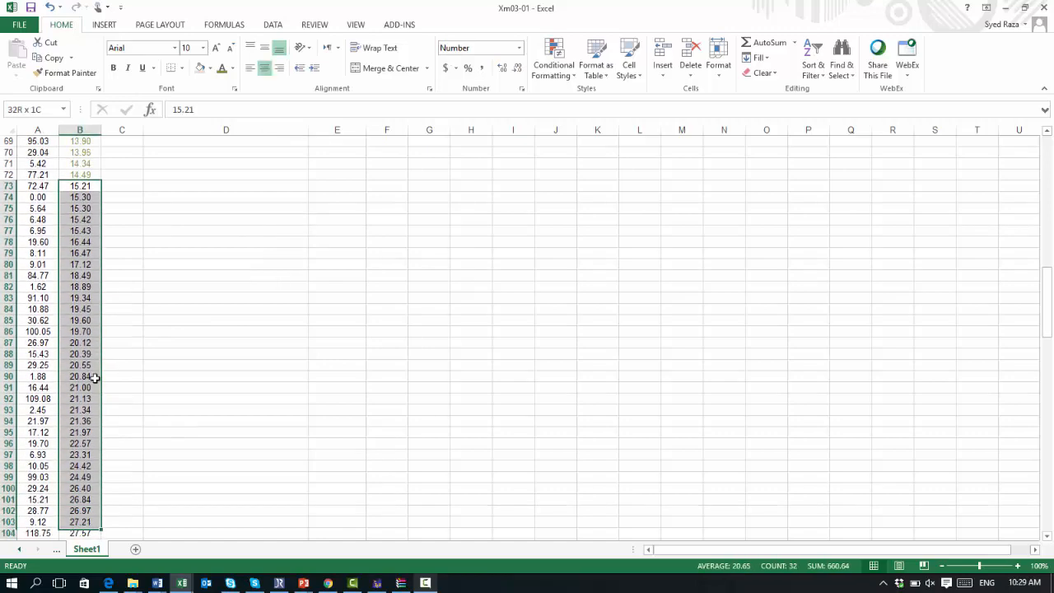
pyautogui.hotkey('shift', 'Down')
pyautogui.hotkey('shift', 'Down')
pyautogui.hotkey('shift', 'Down')
pyautogui.hotkey('shift', 'Down')
pyautogui.hotkey('shift', 'Down')
pyautogui.hotkey('shift', 'Down')
pyautogui.hotkey('shift', 'Down')
pyautogui.hotkey('shift', 'Down')
pyautogui.hotkey('shift', 'Down')
pyautogui.hotkey('shift', 'Down')
pyautogui.hotkey('shift', 'Up')
pyautogui.hotkey('shift', 'Up')
pyautogui.hotkey('shift', 'Up')
pyautogui.hotkey('shift', 'Up')
pyautogui.hotkey('shift', 'Up')
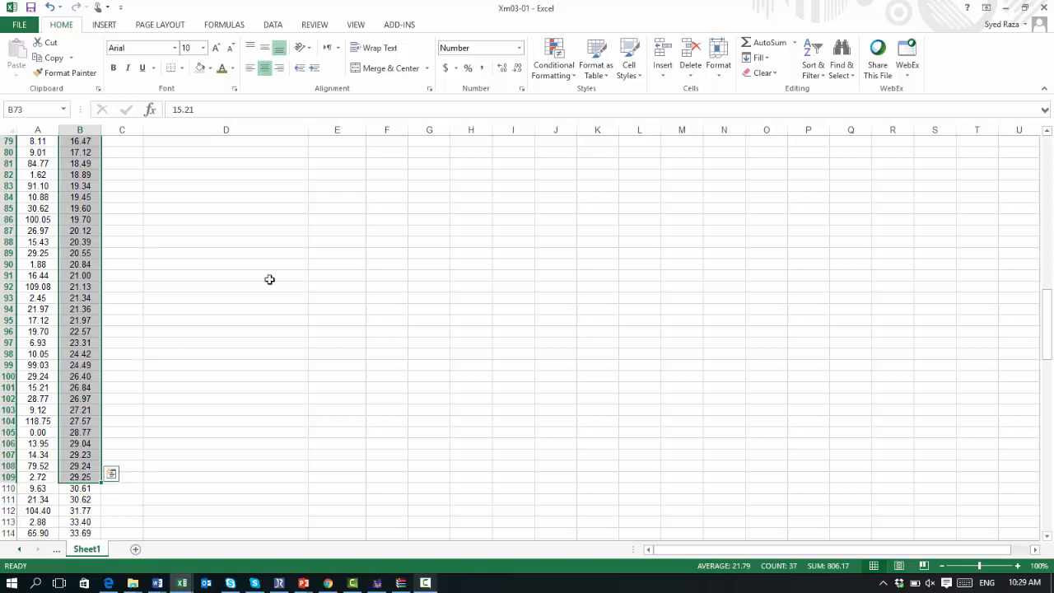
pyautogui.click(235, 71)
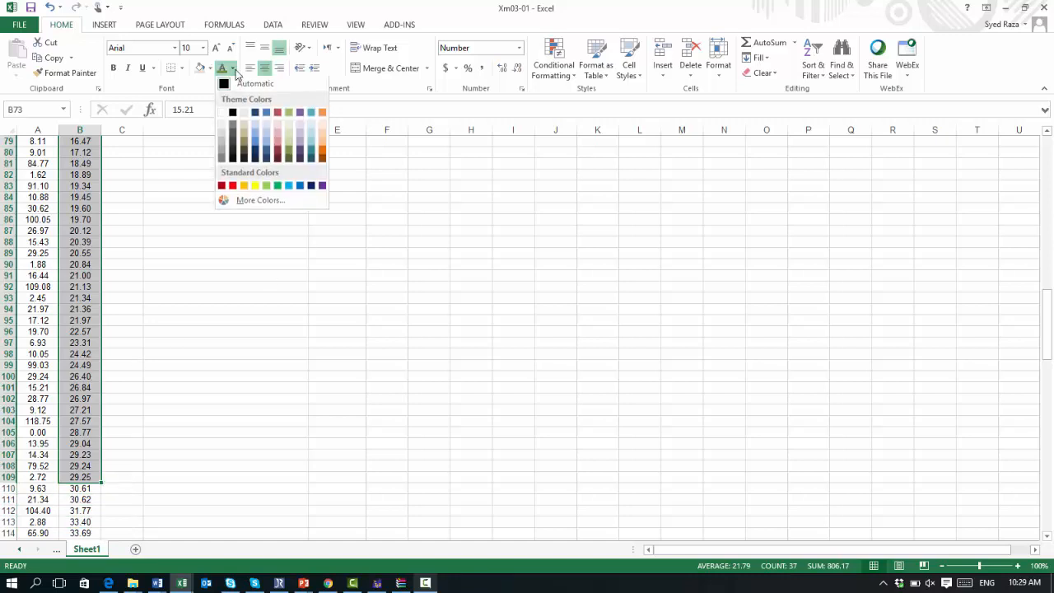
pyautogui.click(278, 116)
pyautogui.scroll(8, 294, 200)
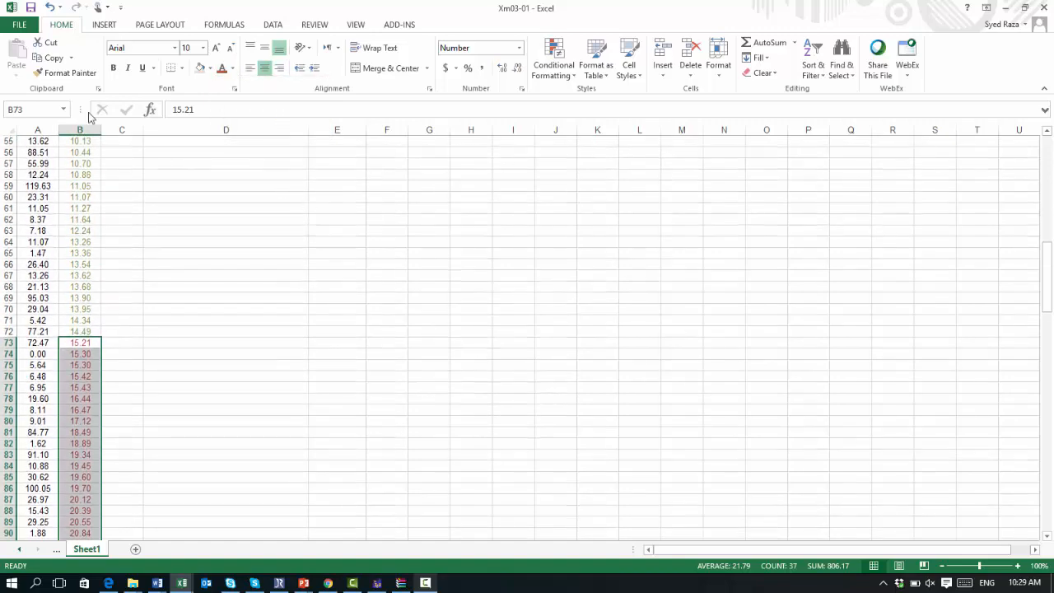
pyautogui.click(197, 70)
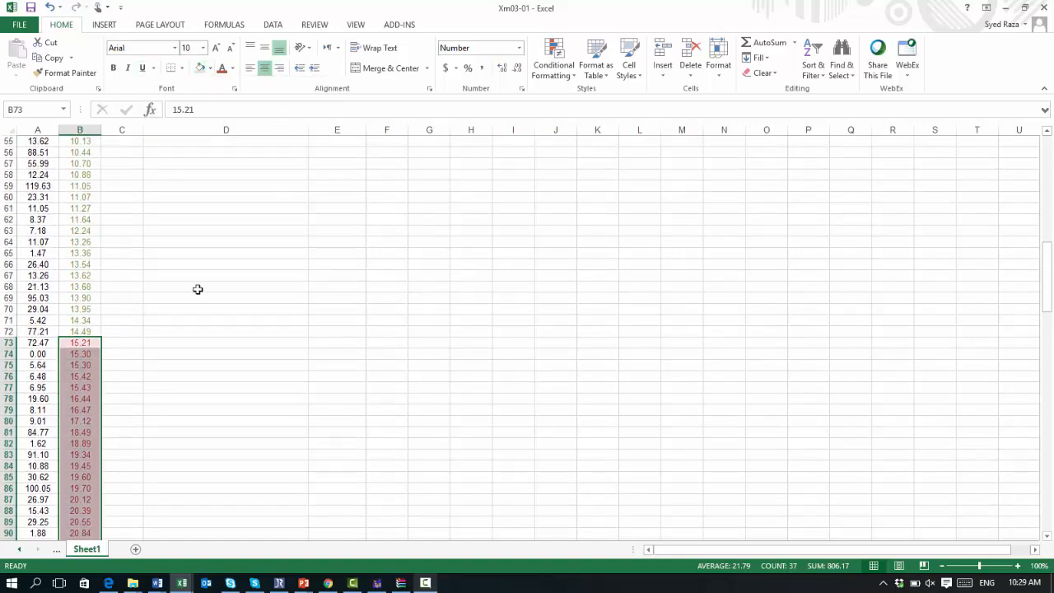
pyautogui.scroll(-10, 197, 289)
pyautogui.scroll(7, 197, 289)
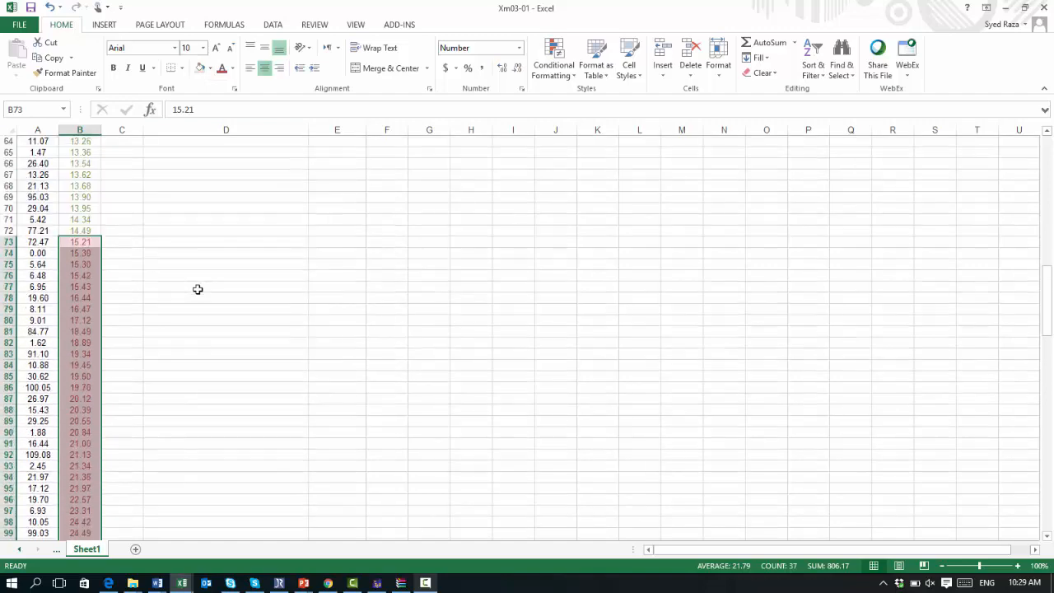
pyautogui.scroll(-1, 198, 290)
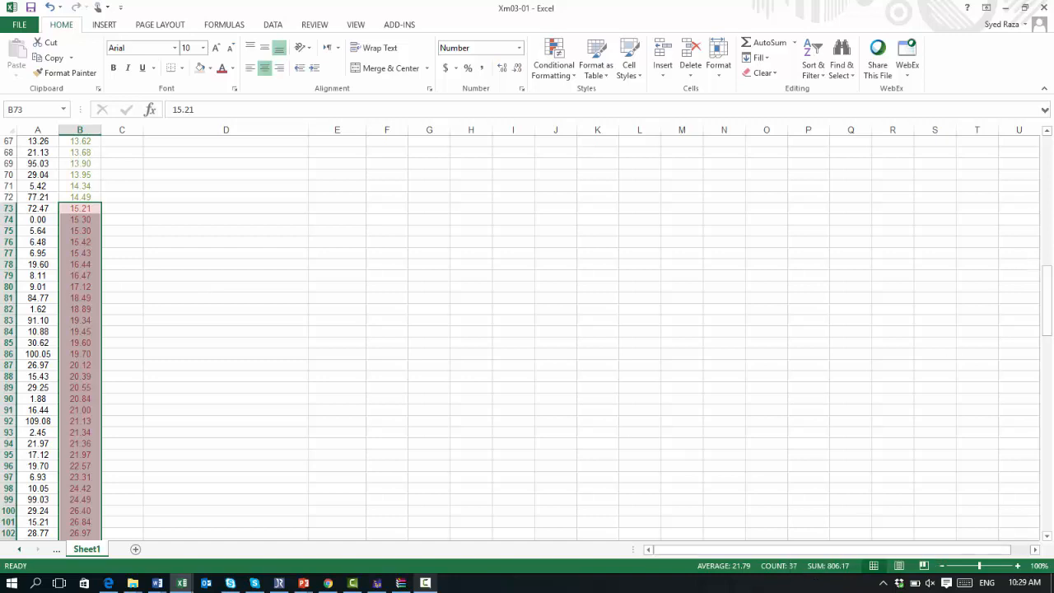
pyautogui.click(425, 584)
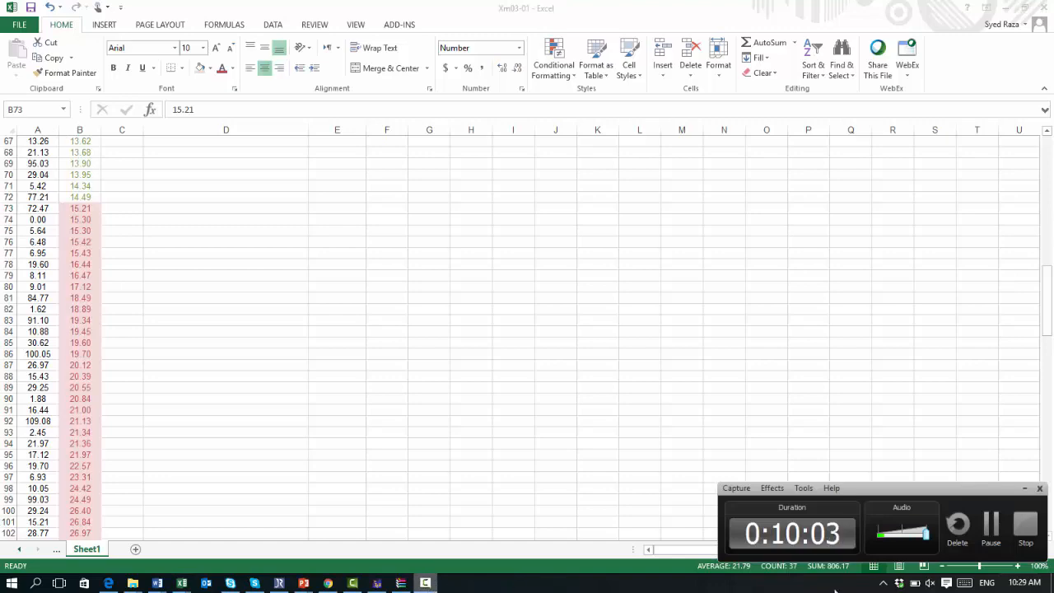
pyautogui.click(1048, 307)
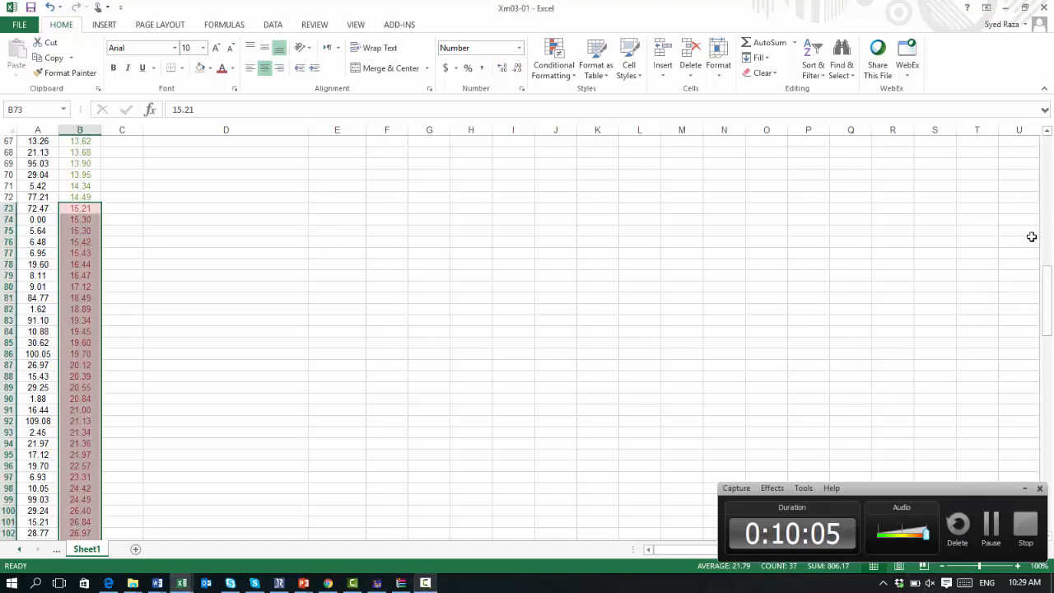
# Step: Enter 37 as the frequency of the second class in E8
pyautogui.moveTo(1047, 295); pyautogui.dragTo(1029, 162)
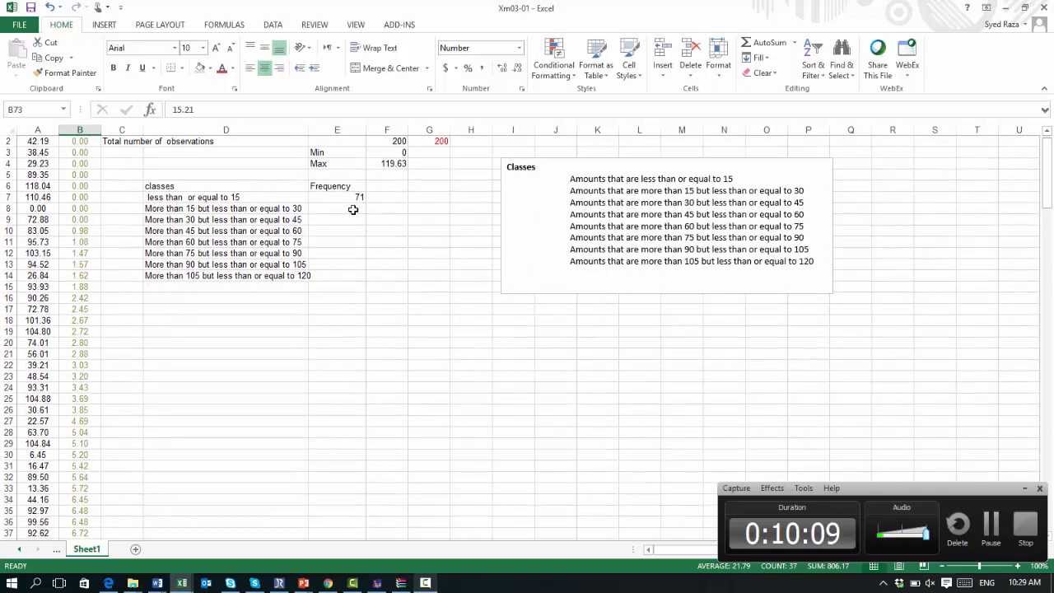
pyautogui.click(353, 209)
pyautogui.write('3')
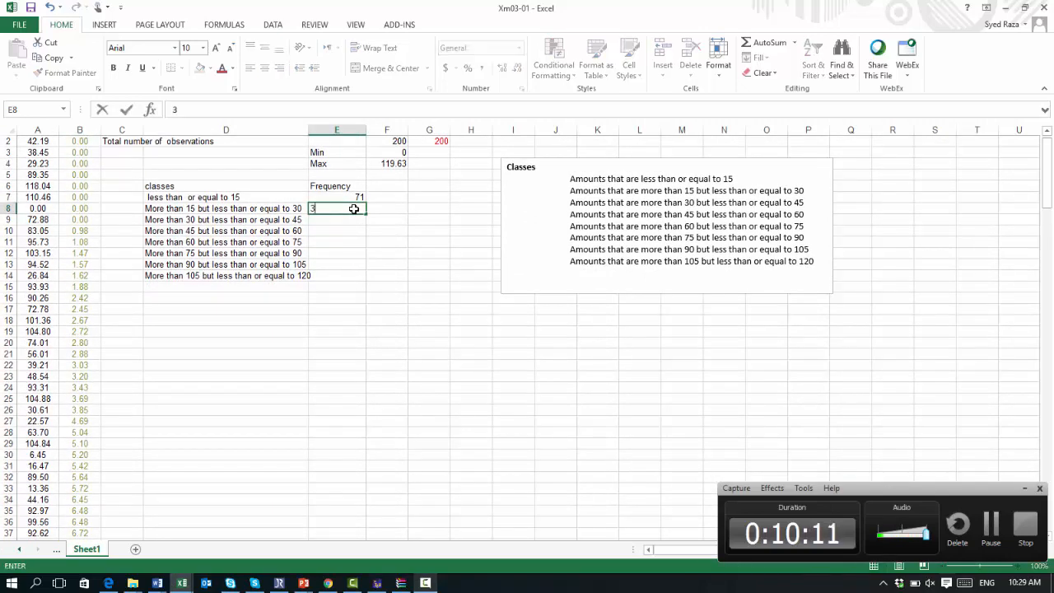
pyautogui.write('7')
pyautogui.click(349, 258)
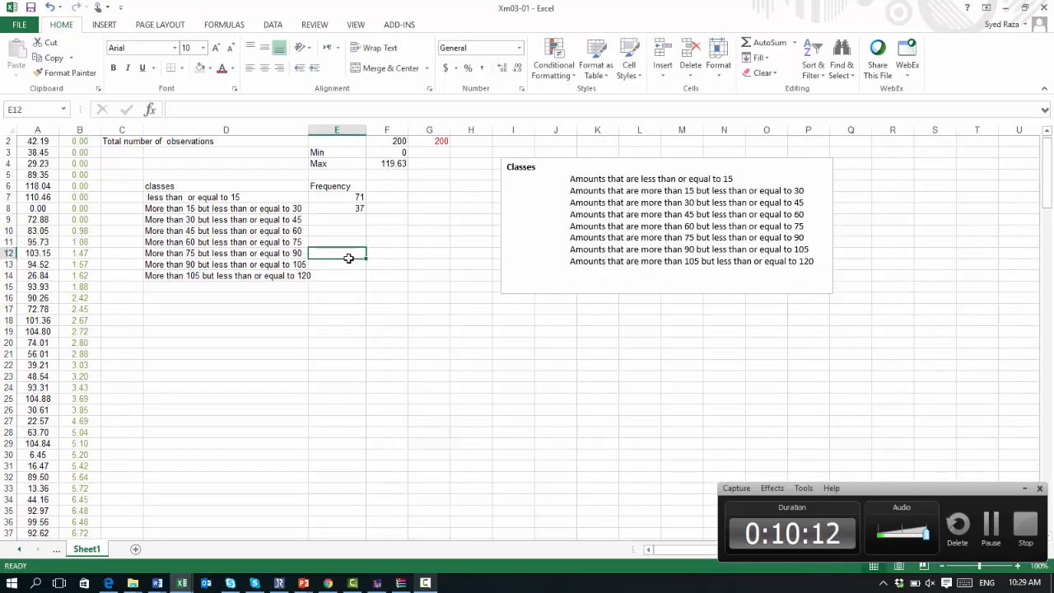
# Step: Select the Bills values from B110 to B122 and fill them orange to mark the 30 to 45 class
pyautogui.scroll(-1, 350, 258)
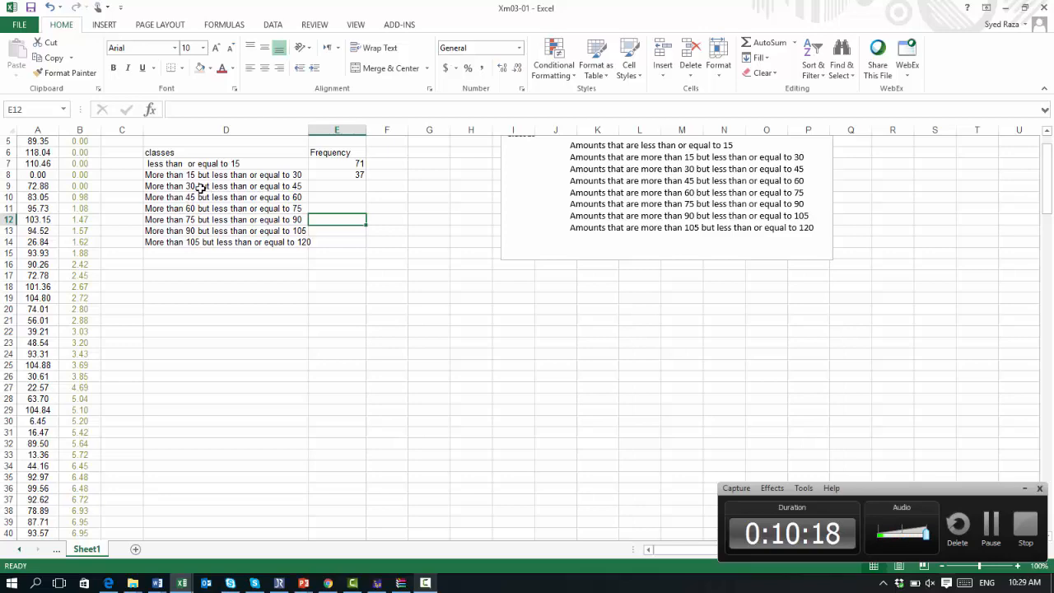
pyautogui.scroll(-20, 200, 189)
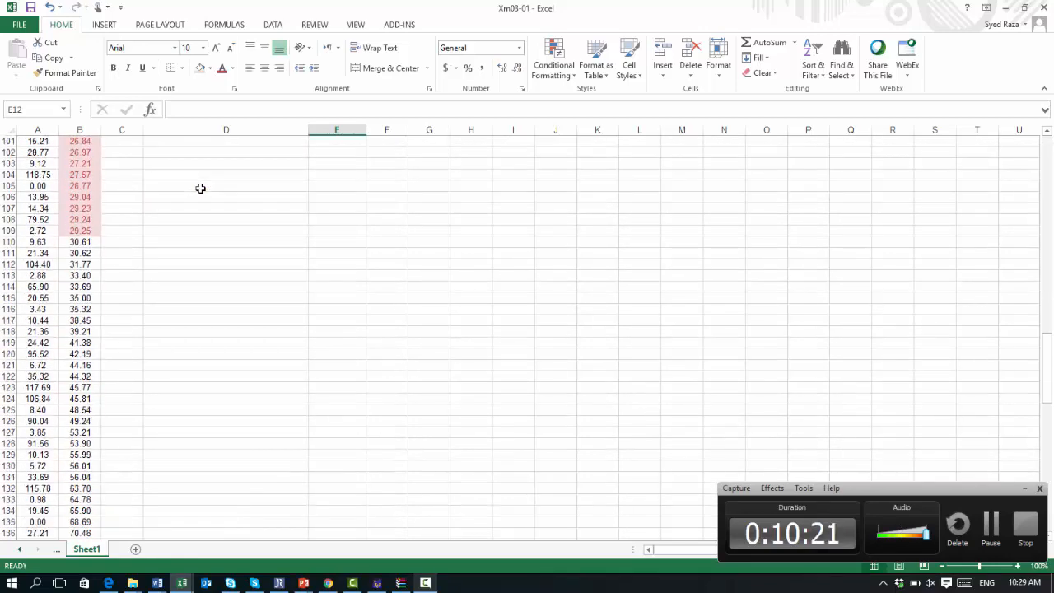
pyautogui.click(80, 242)
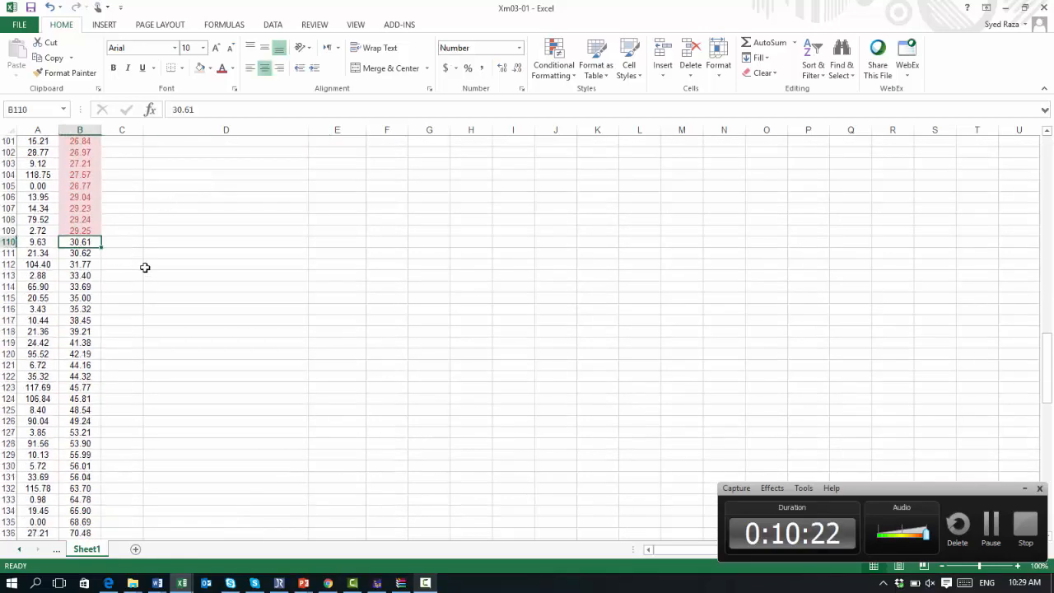
pyautogui.hotkey('shift', 'Down')
pyautogui.hotkey('shift', 'Down')
pyautogui.hotkey('shift', 'Down')
pyautogui.hotkey('shift', 'Down')
pyautogui.hotkey('shift', 'Down')
pyautogui.hotkey('shift', 'Down')
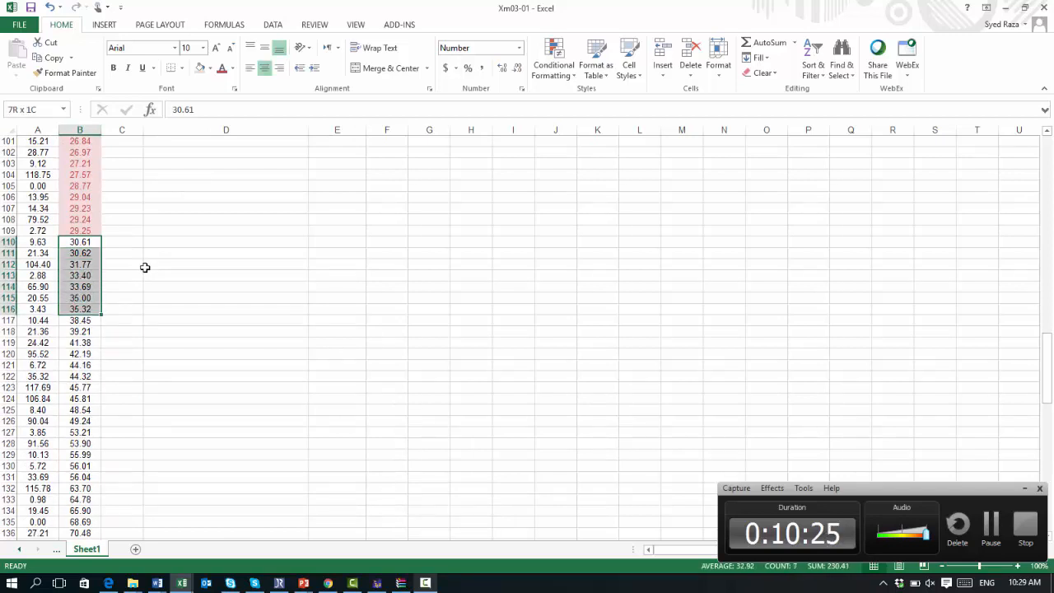
pyautogui.hotkey('shift', 'Down')
pyautogui.hotkey('shift', 'Down')
pyautogui.hotkey('shift', 'Down')
pyautogui.hotkey('shift', 'Down')
pyautogui.hotkey('shift', 'Down')
pyautogui.hotkey('shift', 'Down')
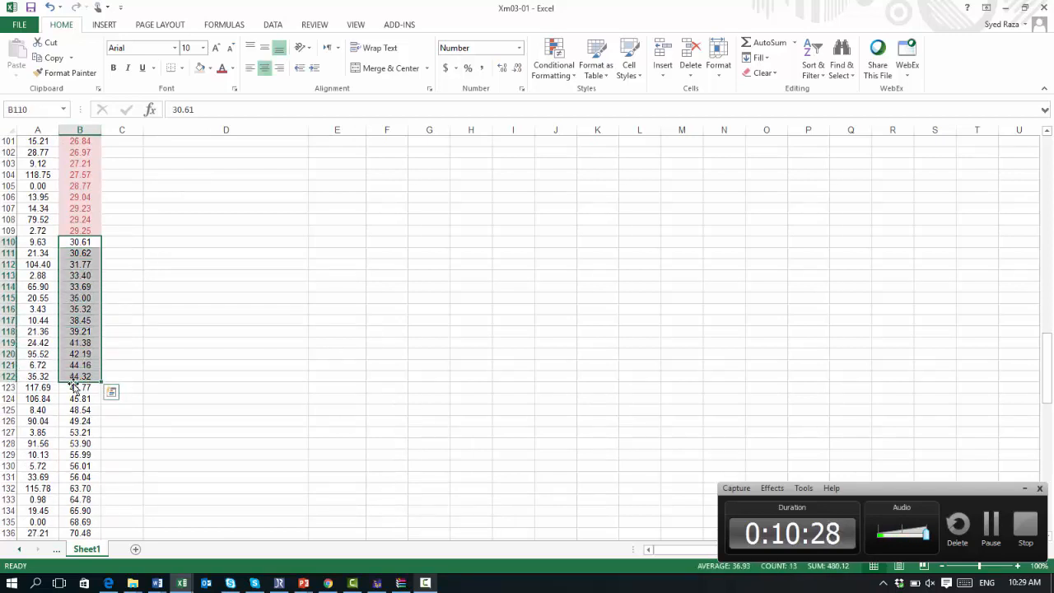
pyautogui.click(212, 69)
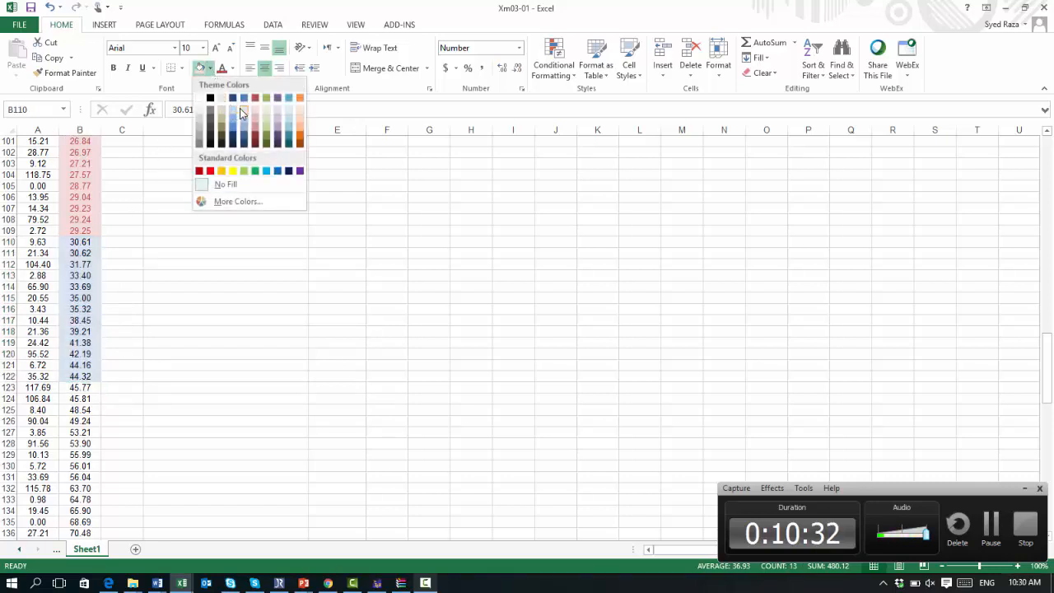
pyautogui.click(299, 124)
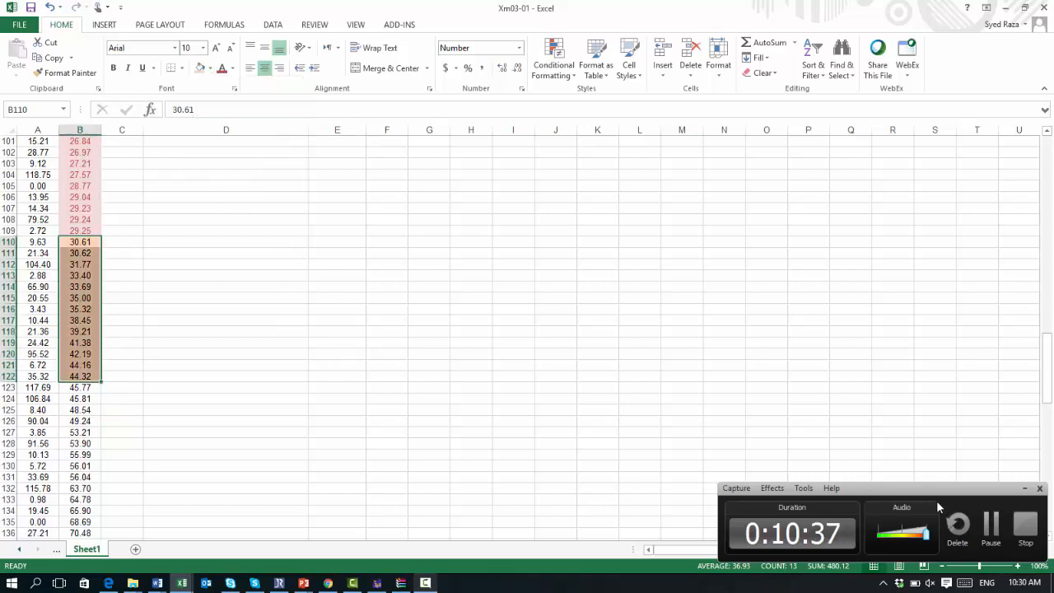
# Step: Enter 13 as the frequency of the third class in E9
pyautogui.click(1026, 489)
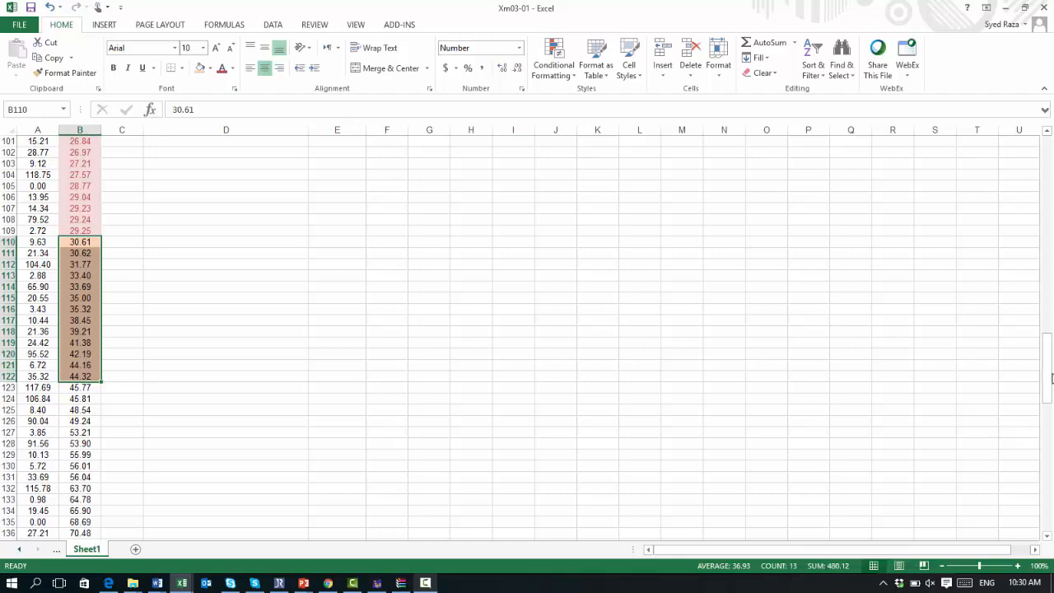
pyautogui.moveTo(1052, 377); pyautogui.dragTo(964, 175)
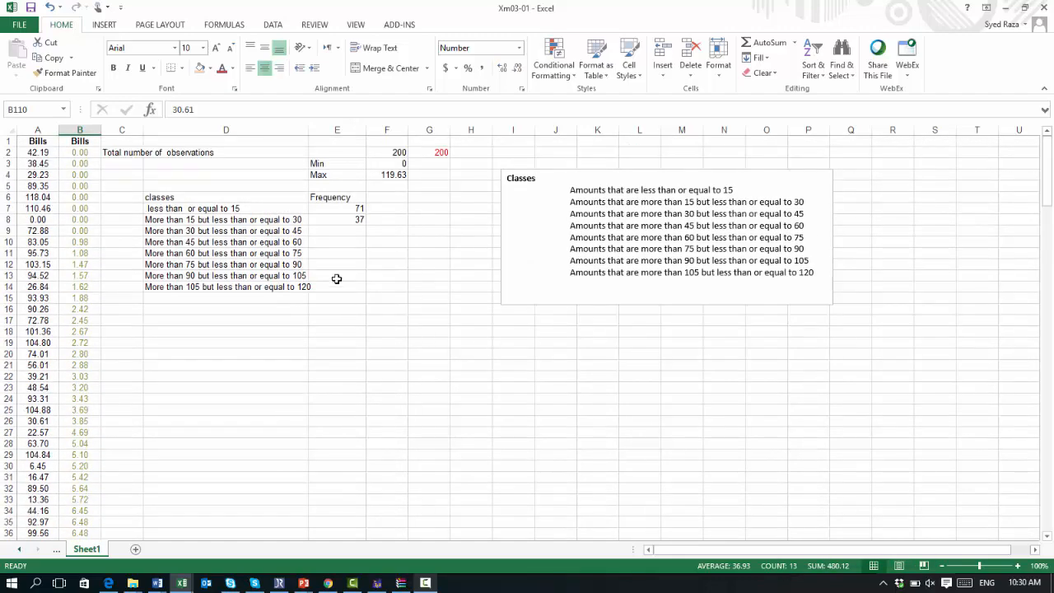
pyautogui.click(357, 229)
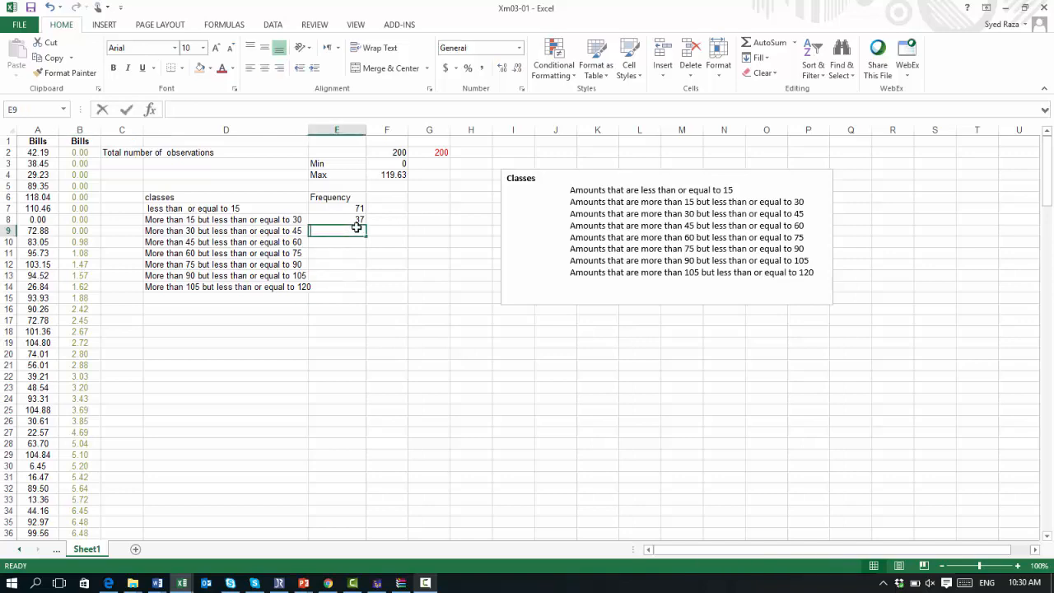
pyautogui.write('13')
pyautogui.press('Return')
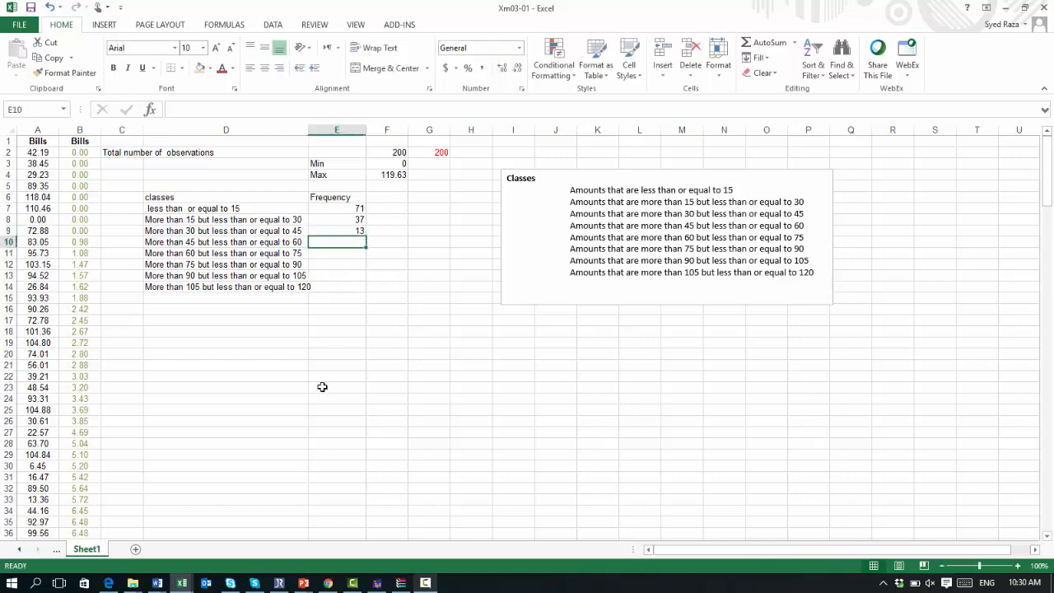
pyautogui.scroll(-20, 322, 386)
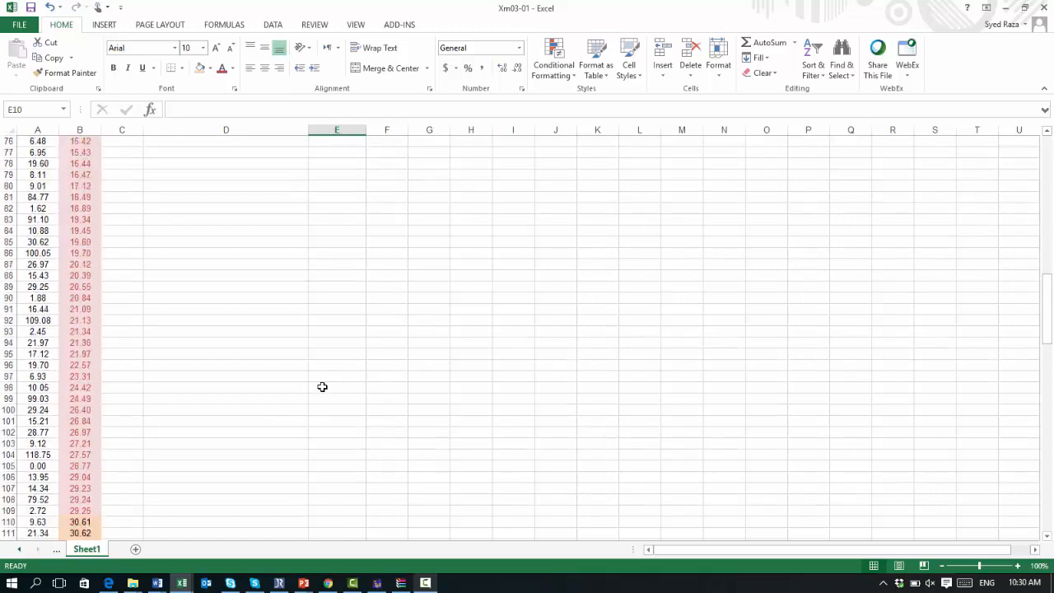
pyautogui.scroll(-3, 322, 387)
pyautogui.scroll(20, 322, 387)
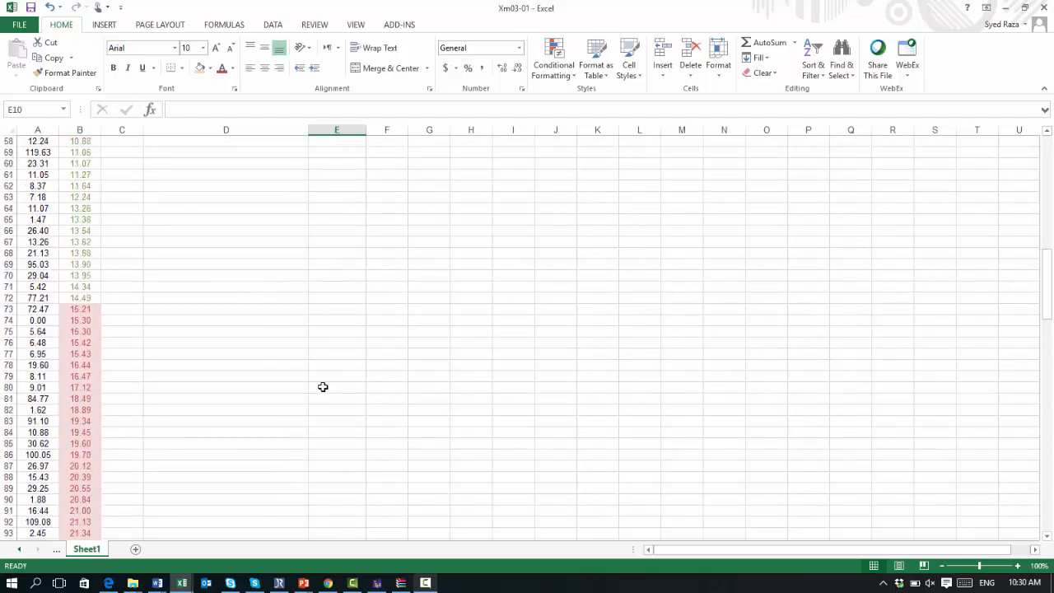
pyautogui.scroll(7, 322, 386)
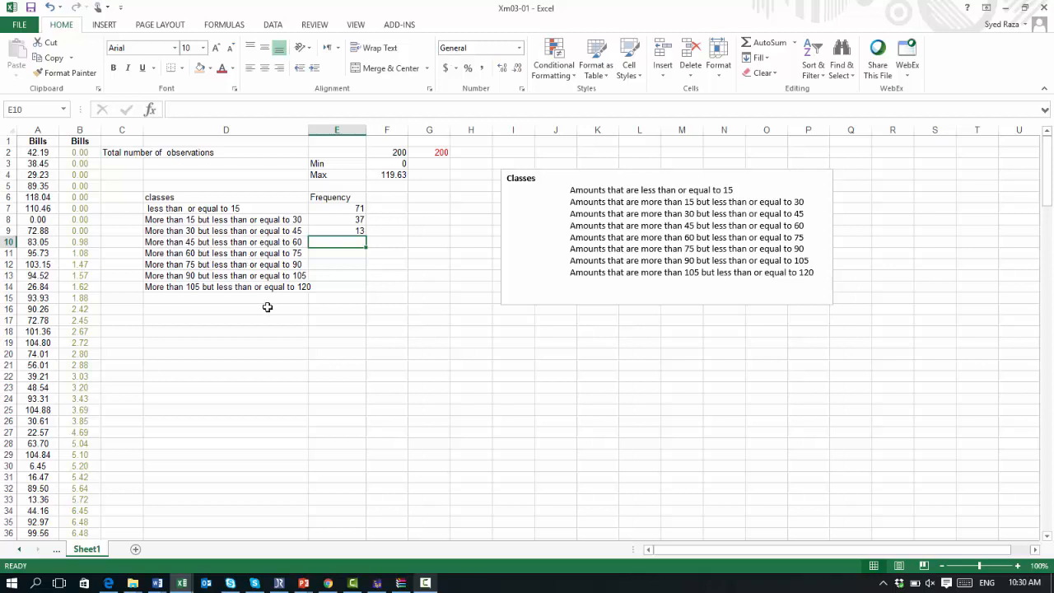
# Step: Select the Bills values from B123 to B131 and give them a light purple fill with orange font to mark the 45 to 60 class
pyautogui.click(183, 256)
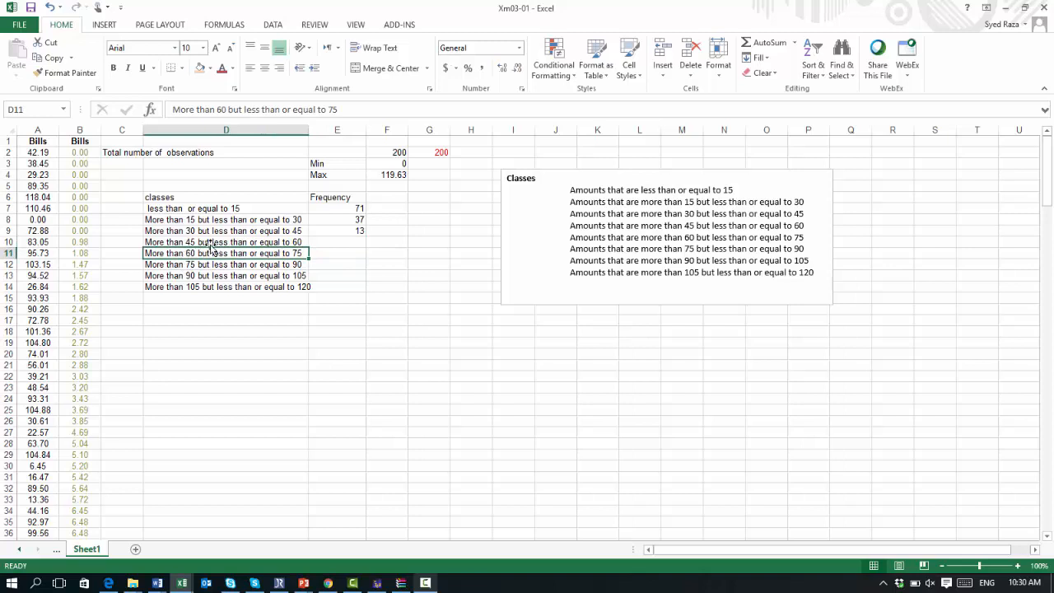
pyautogui.click(189, 244)
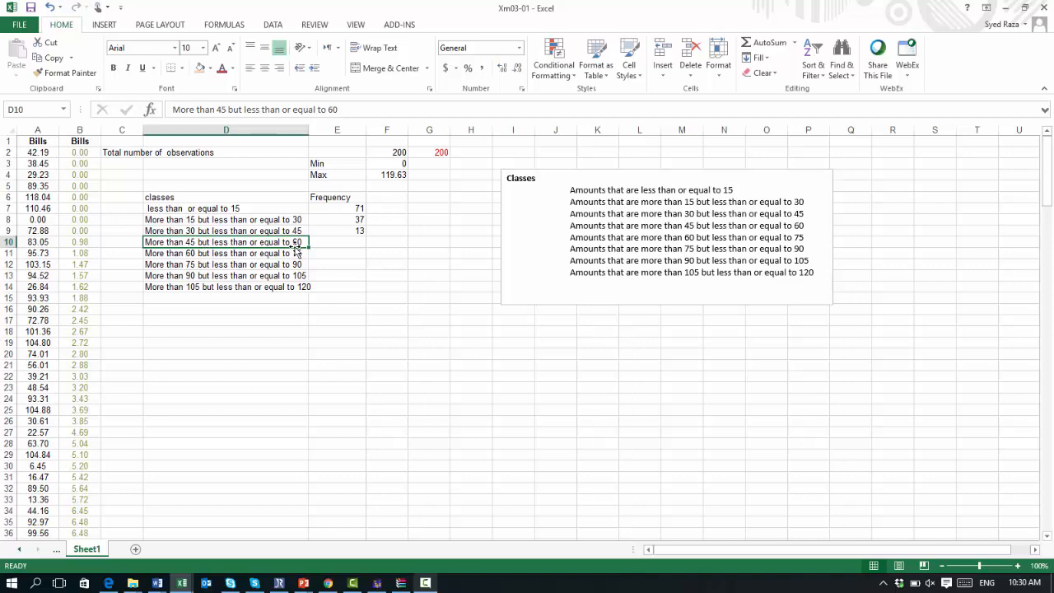
pyautogui.scroll(-20, 292, 248)
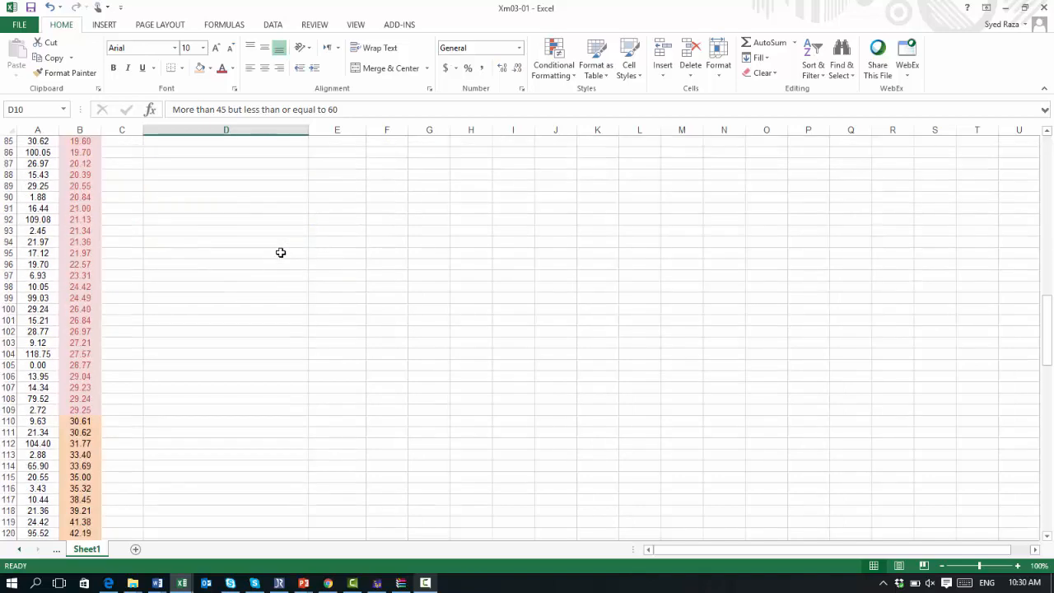
pyautogui.scroll(-10, 280, 252)
pyautogui.click(79, 232)
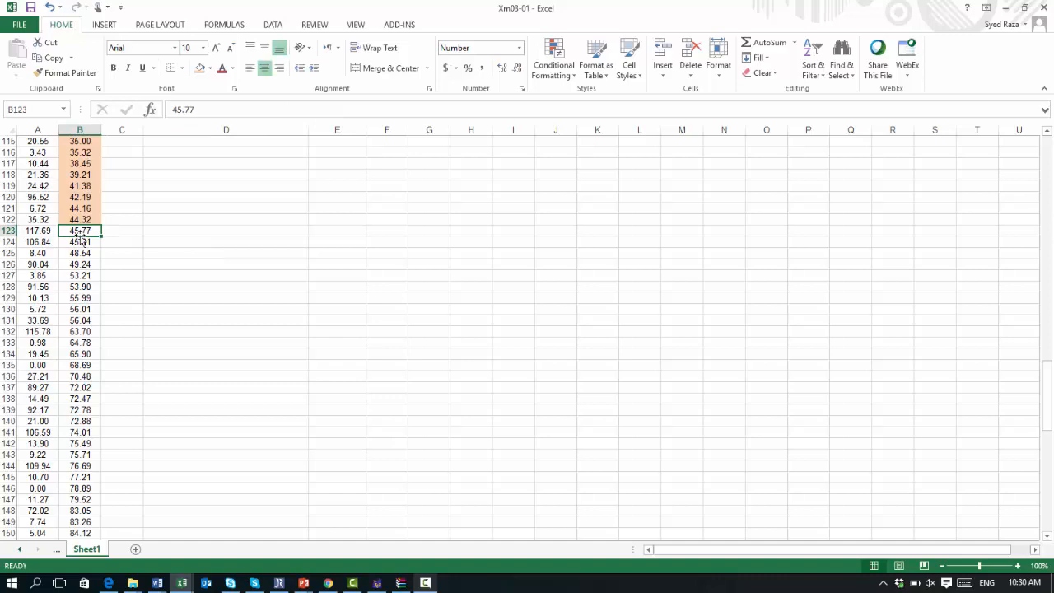
pyautogui.hotkey('shift', 'Down')
pyautogui.hotkey('shift', 'Down')
pyautogui.hotkey('shift', 'Down')
pyautogui.hotkey('shift', 'Down')
pyautogui.hotkey('shift', 'Down')
pyautogui.hotkey('shift', 'Down')
pyautogui.hotkey('shift', 'Down')
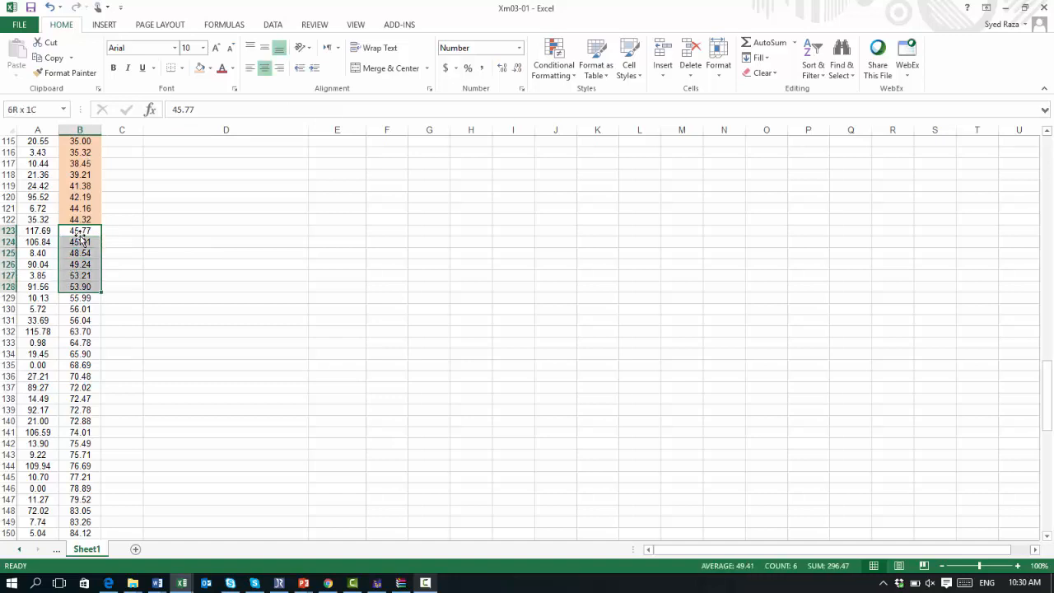
pyautogui.hotkey('shift', 'Down')
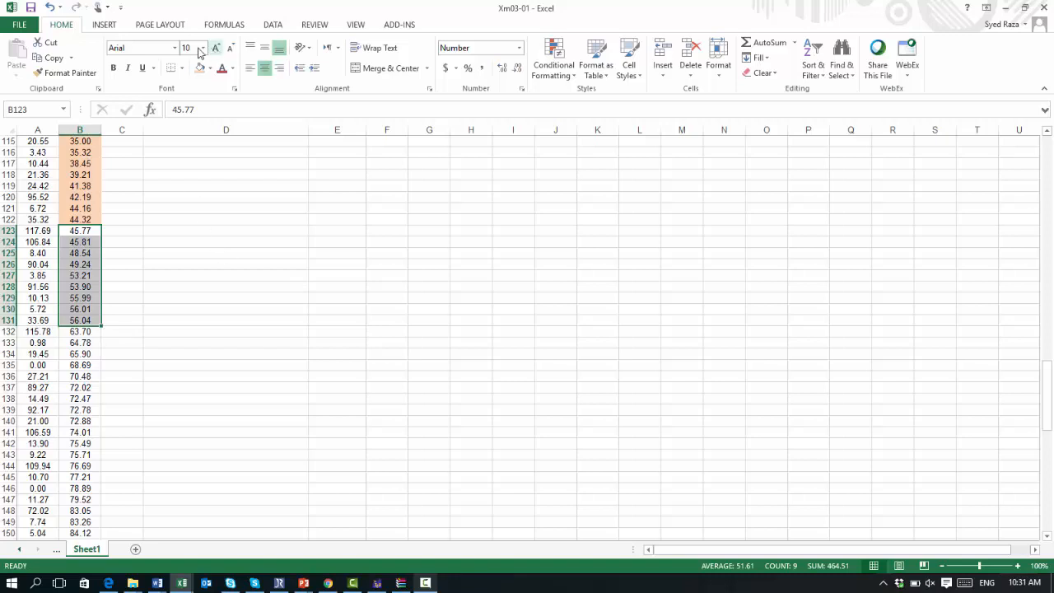
pyautogui.click(211, 69)
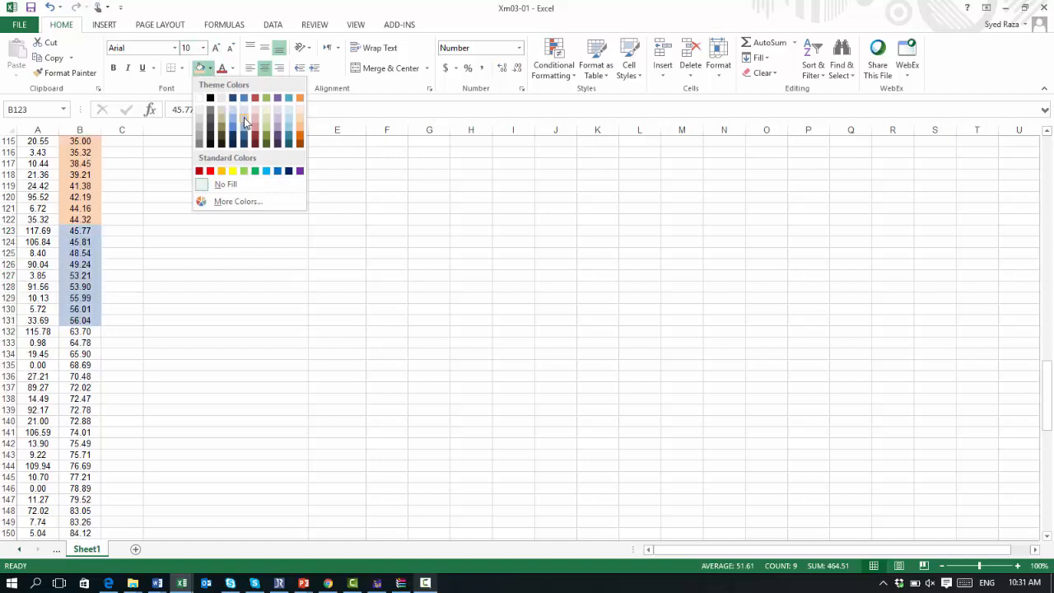
pyautogui.click(278, 136)
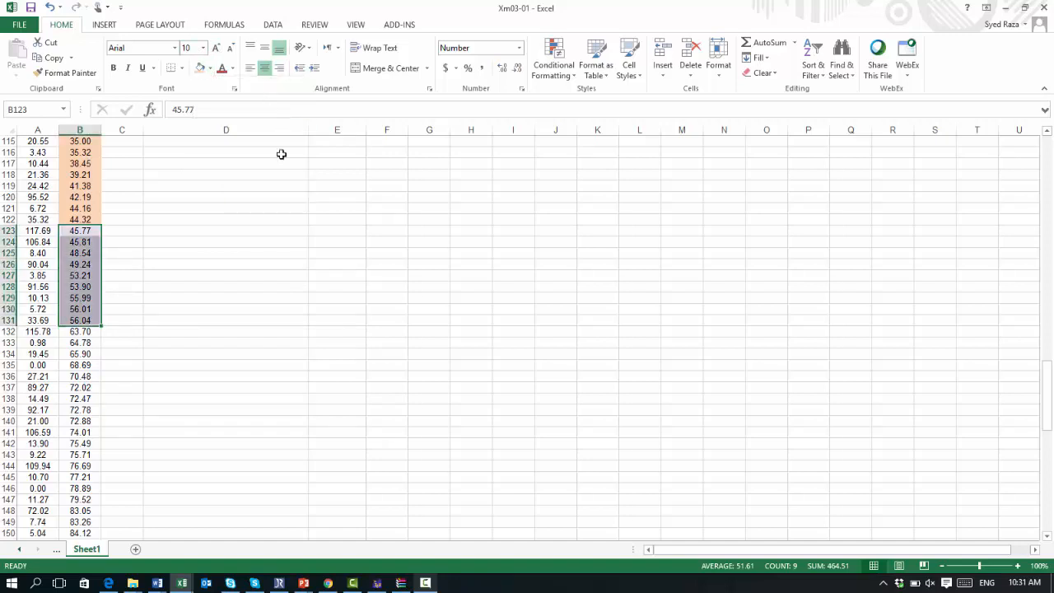
pyautogui.click(234, 69)
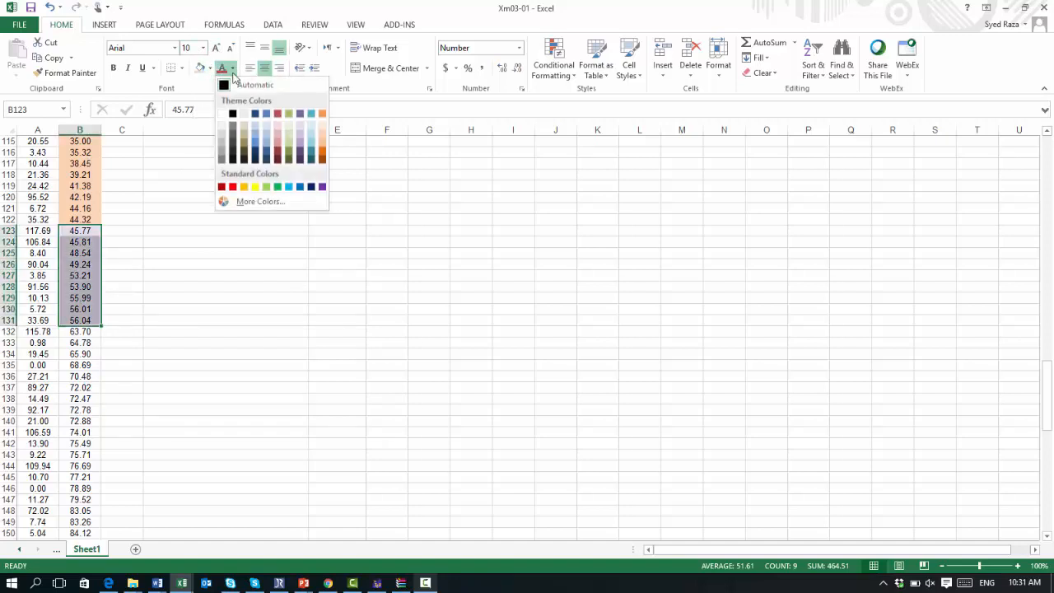
pyautogui.click(322, 155)
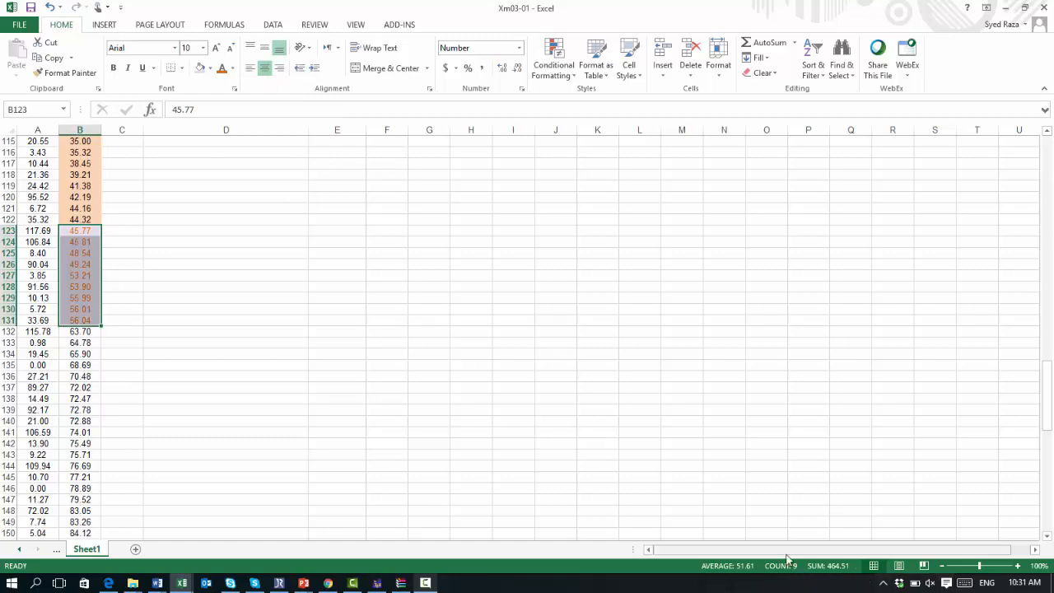
# Step: Enter 9 as the frequency of the fourth class in E10
pyautogui.scroll(20, 789, 558)
pyautogui.scroll(3, 789, 558)
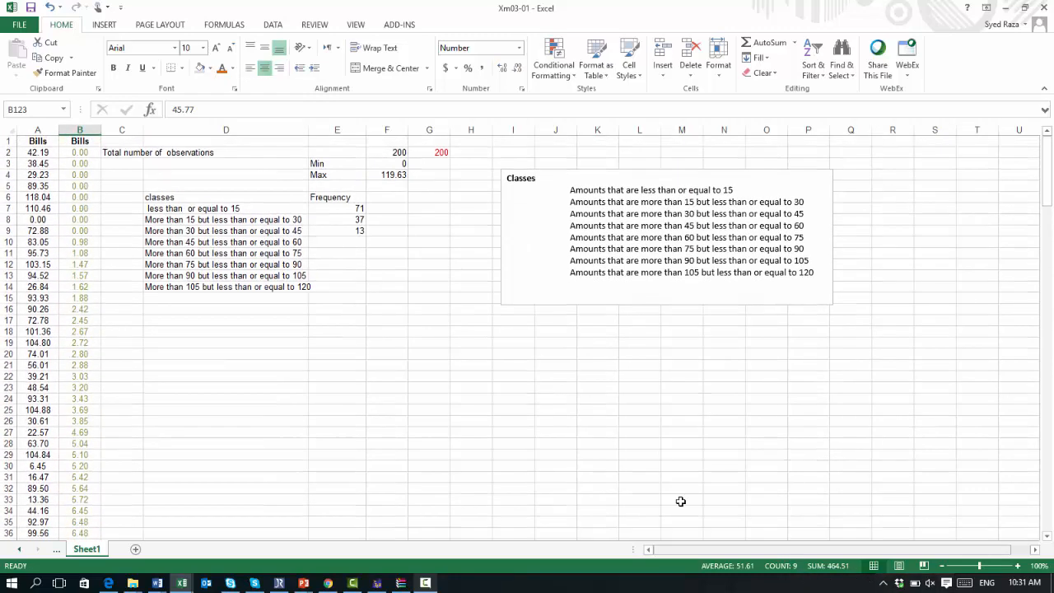
pyautogui.click(349, 233)
pyautogui.click(349, 241)
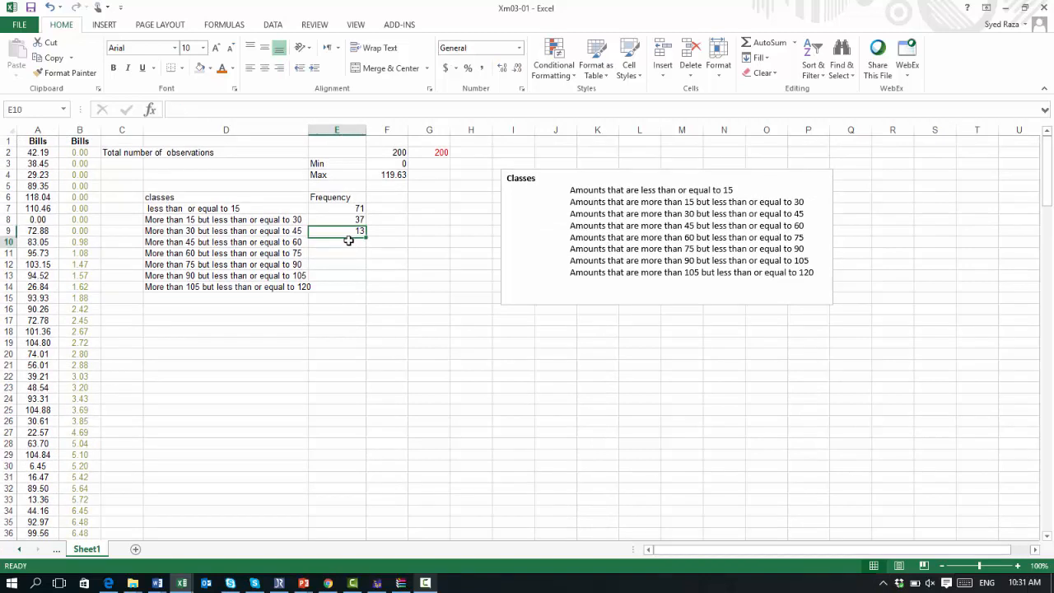
pyautogui.write('9')
pyautogui.press('Return')
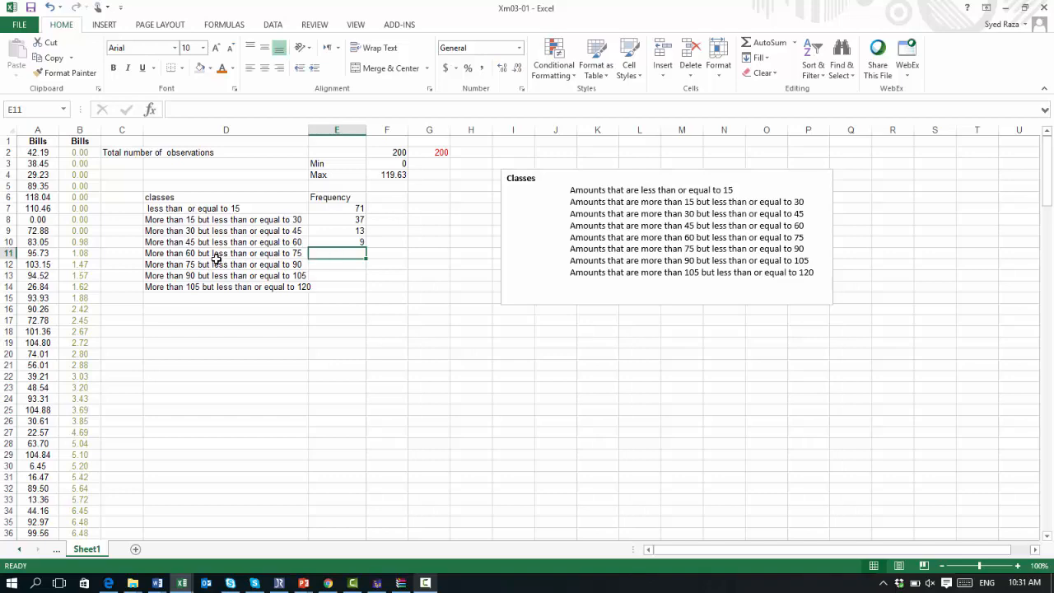
# Step: Select the Bills values starting at B132 for the 60 to 75 class
pyautogui.scroll(-20, 216, 259)
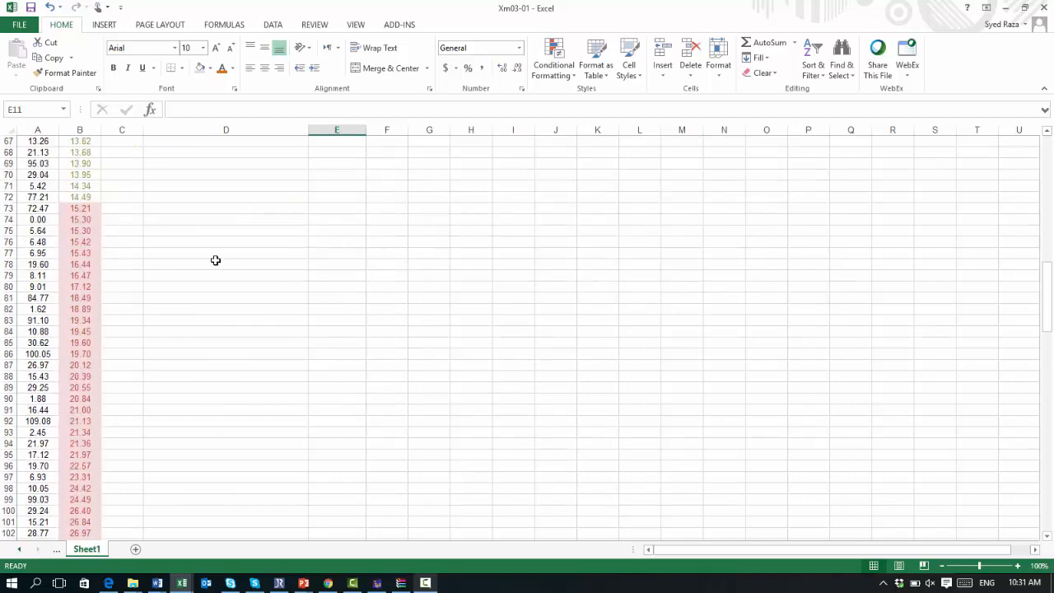
pyautogui.scroll(-2, 216, 261)
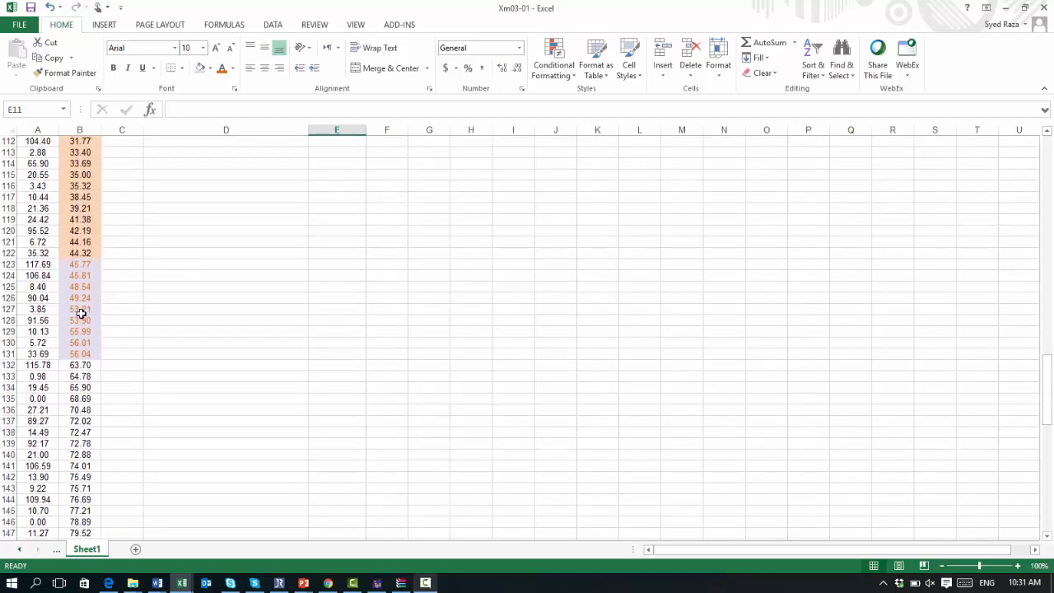
pyautogui.click(85, 366)
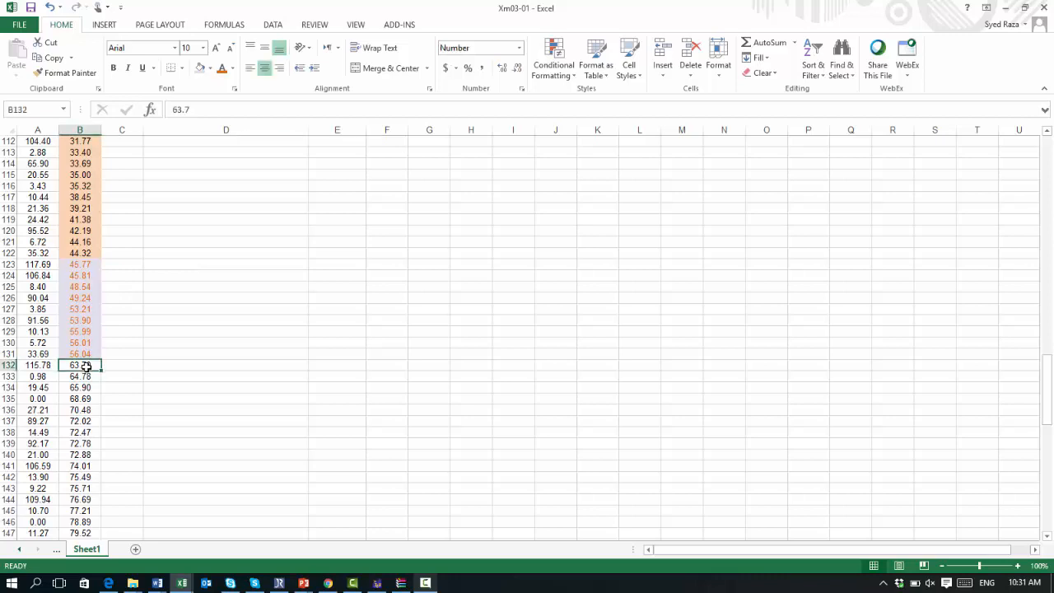
pyautogui.hotkey('shift', 'Down')
pyautogui.hotkey('shift', 'Down')
pyautogui.hotkey('shift', 'Down')
pyautogui.hotkey('shift', 'Down')
pyautogui.hotkey('shift', 'Down')
pyautogui.hotkey('shift', 'Down')
pyautogui.hotkey('shift', 'Down')
pyautogui.hotkey('shift', 'Down')
pyautogui.hotkey('shift', 'Down')
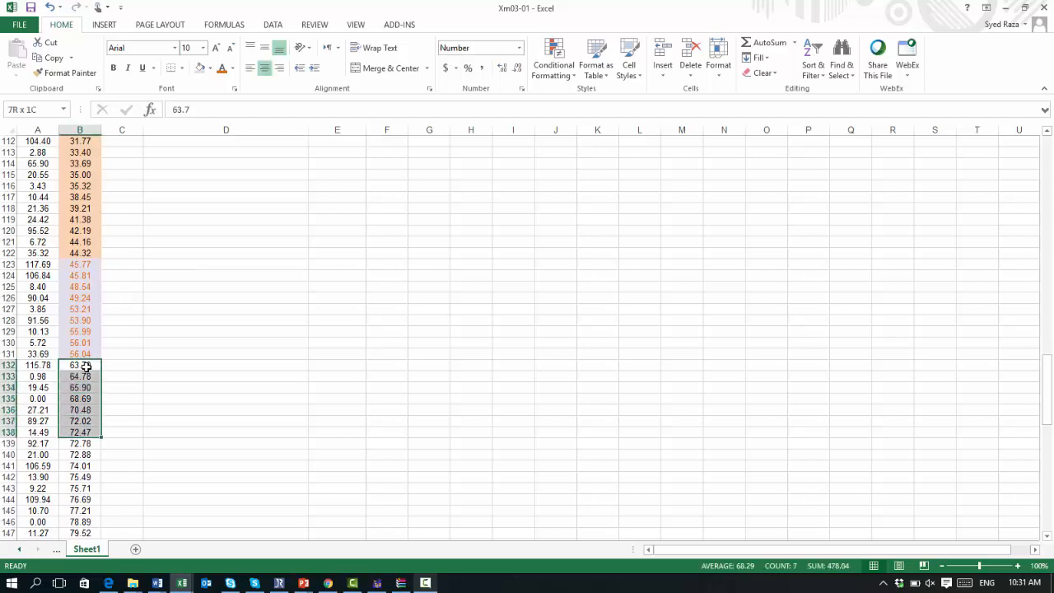
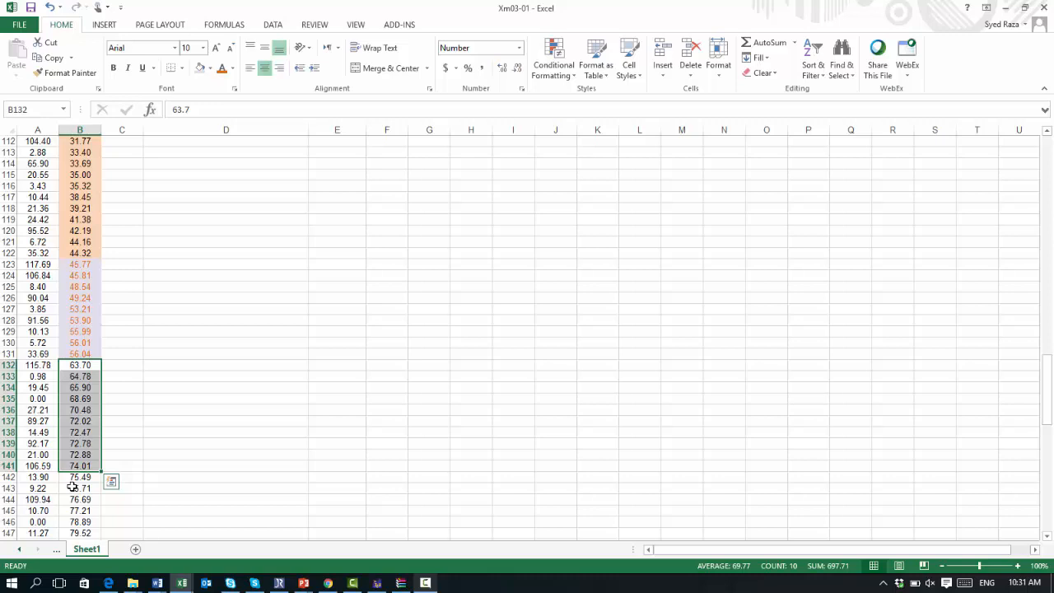
# Step: Give the selected Bills values B132 to B141 a blue fill to mark the 60 to 75 class
pyautogui.click(212, 71)
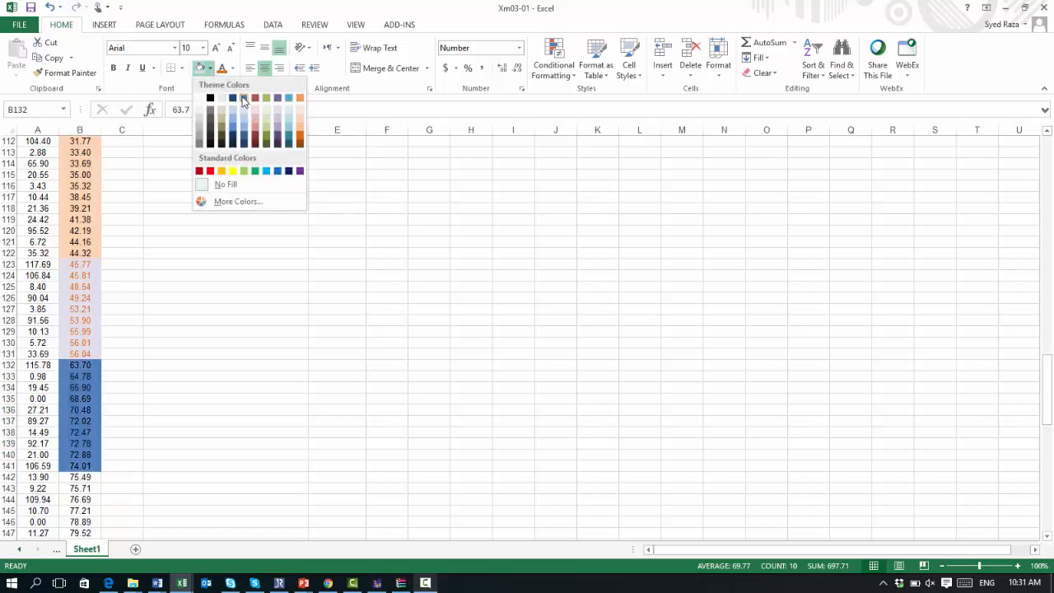
pyautogui.click(243, 97)
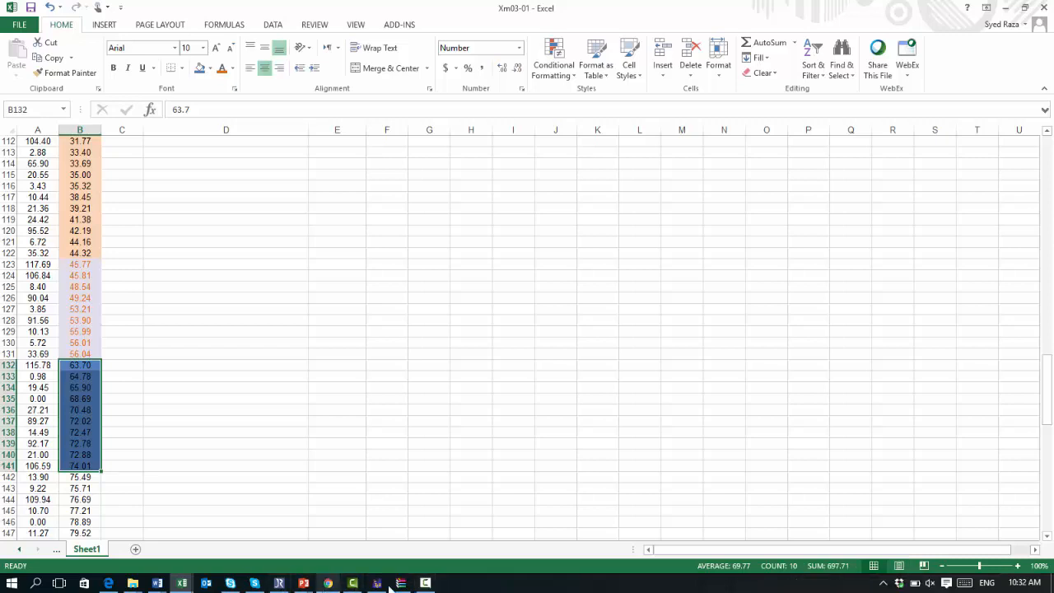
pyautogui.click(425, 583)
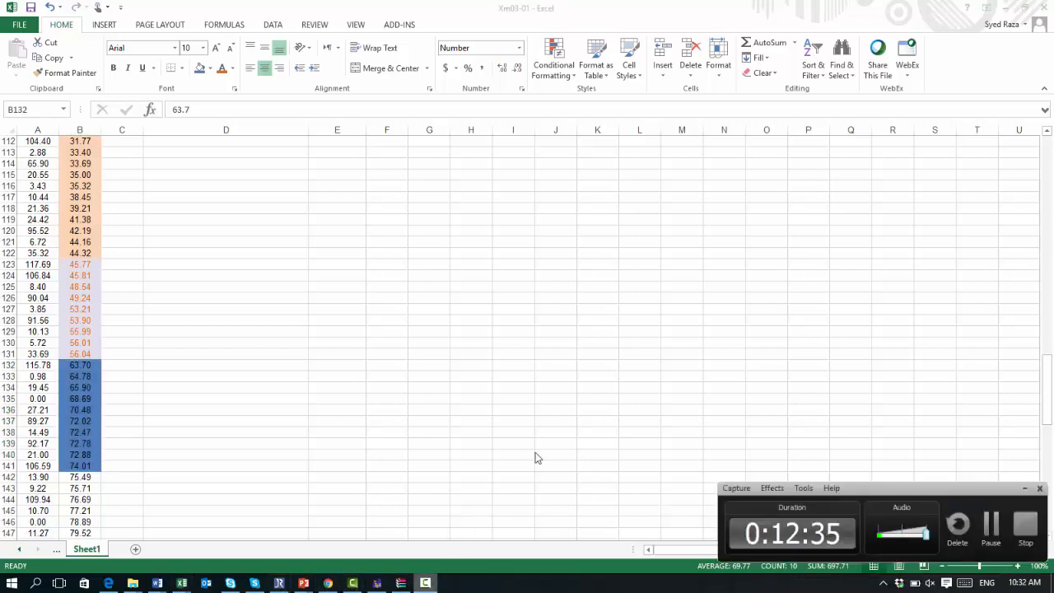
pyautogui.click(1025, 489)
# Step: Enter 10 as the frequency of the fifth class in E11
pyautogui.scroll(7, 468, 385)
pyautogui.scroll(20, 467, 384)
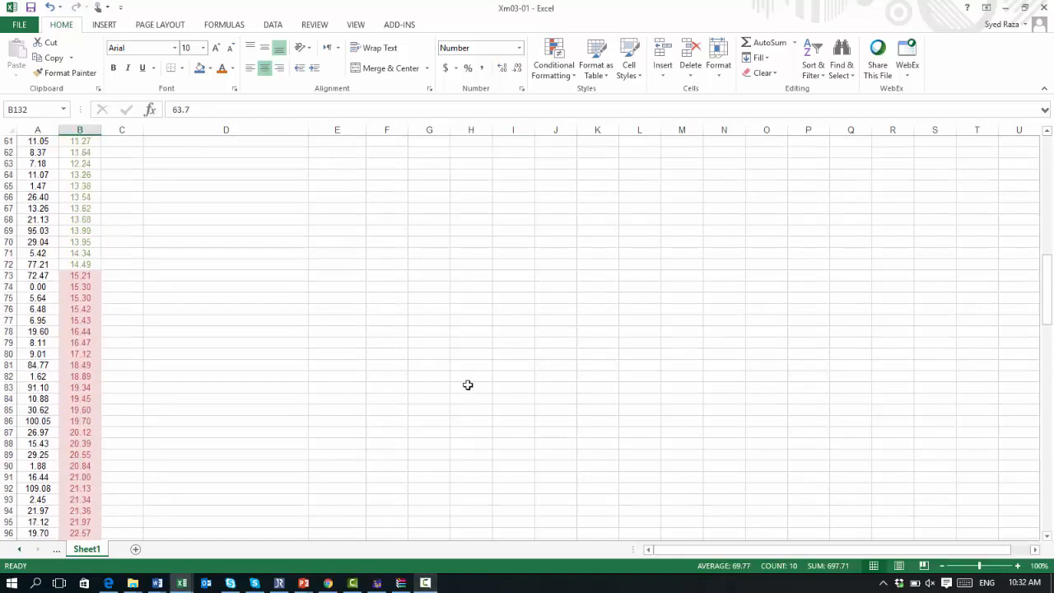
pyautogui.click(351, 252)
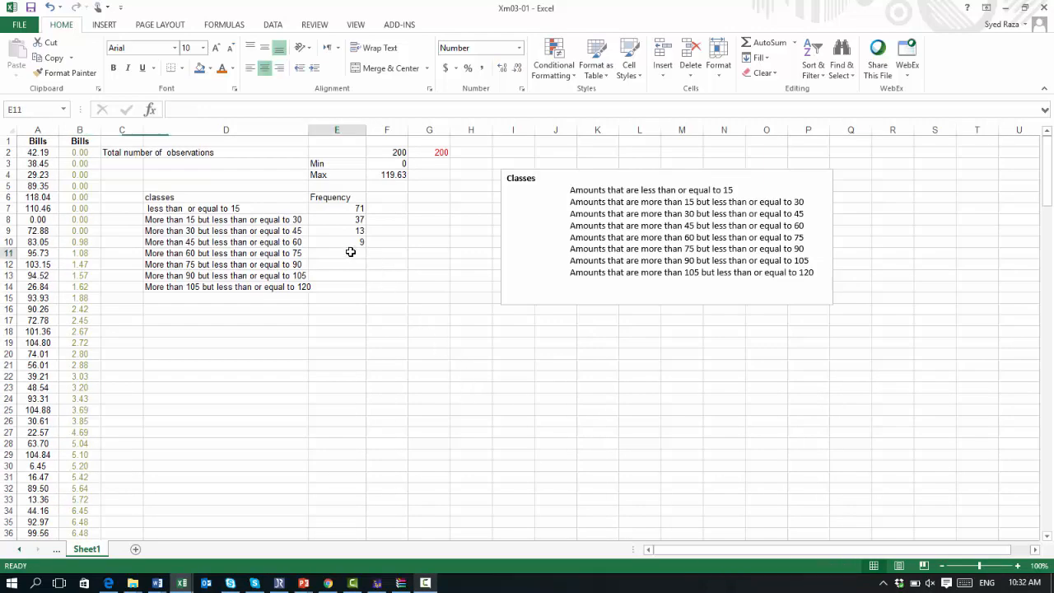
pyautogui.write('10')
pyautogui.press('Return')
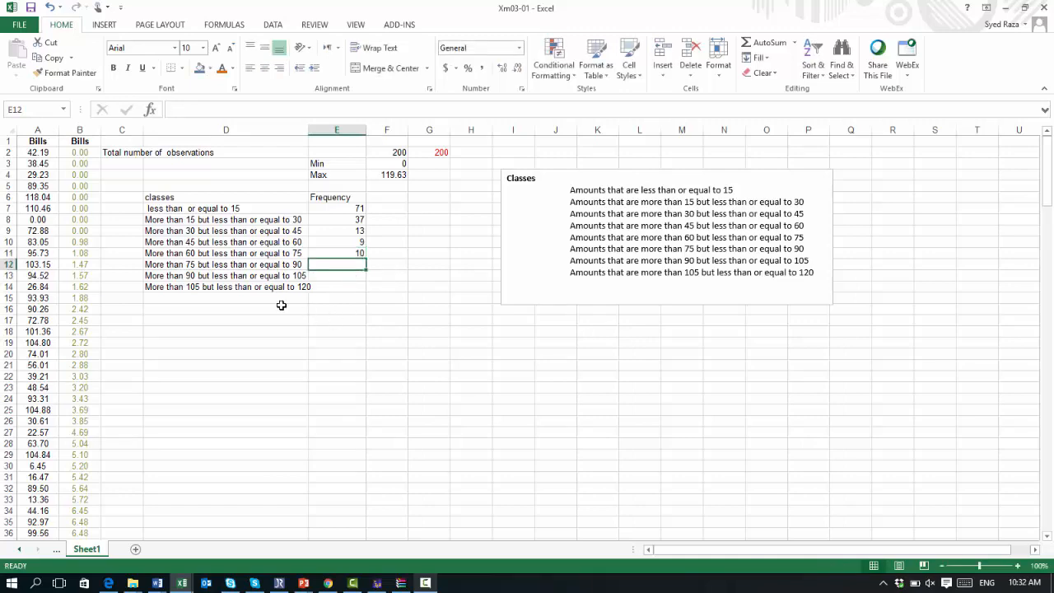
# Step: Select the Bills values from B142 to B159 and give them a light red fill to mark the 75 to 90 class
pyautogui.scroll(-18, 280, 306)
pyautogui.scroll(-20, 280, 306)
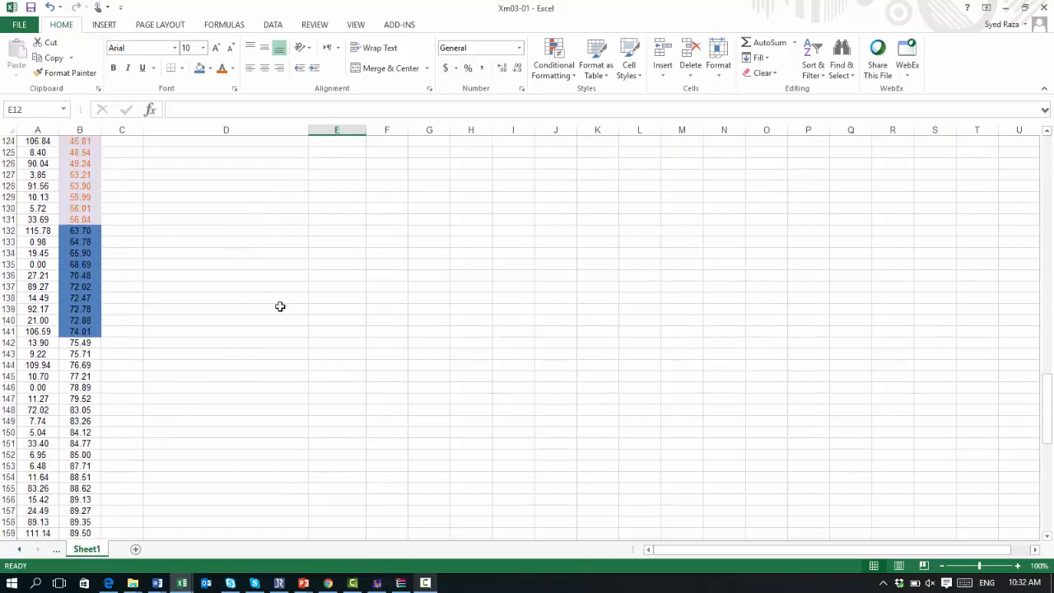
pyautogui.click(80, 343)
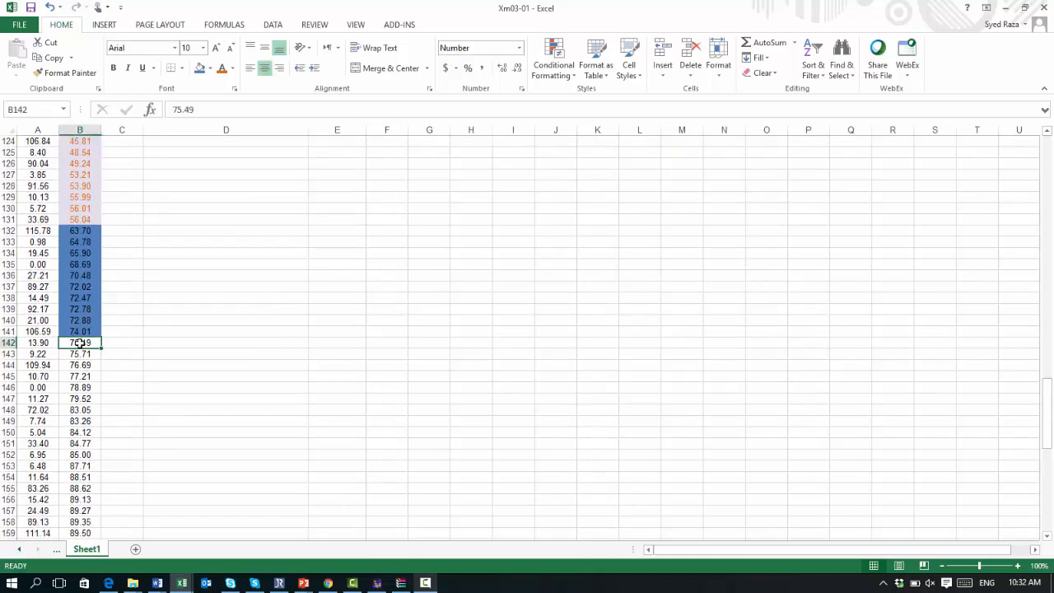
pyautogui.hotkey('shift', 'Down')
pyautogui.hotkey('shift', 'Down')
pyautogui.hotkey('shift', 'Down')
pyautogui.hotkey('shift', 'Down')
pyautogui.hotkey('shift', 'Down')
pyautogui.hotkey('shift', 'Down')
pyautogui.hotkey('shift', 'Down')
pyautogui.hotkey('shift', 'Down')
pyautogui.hotkey('shift', 'Down')
pyautogui.hotkey('shift', 'Down')
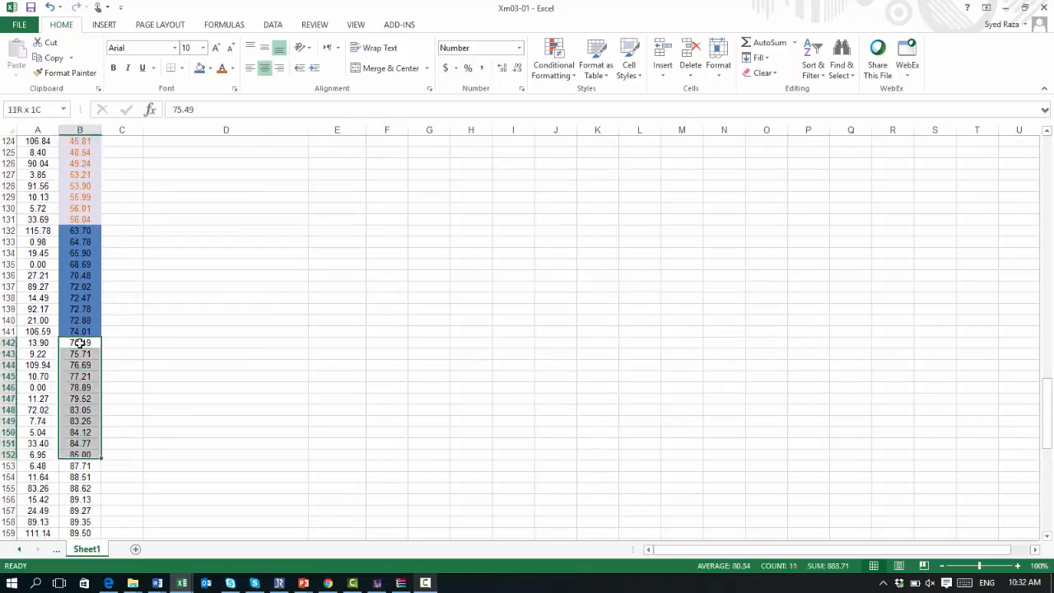
pyautogui.hotkey('shift', 'Down')
pyautogui.hotkey('shift', 'Down')
pyautogui.hotkey('shift', 'Down')
pyautogui.hotkey('shift', 'Down')
pyautogui.hotkey('shift', 'Down')
pyautogui.hotkey('shift', 'Down')
pyautogui.hotkey('shift', 'Down')
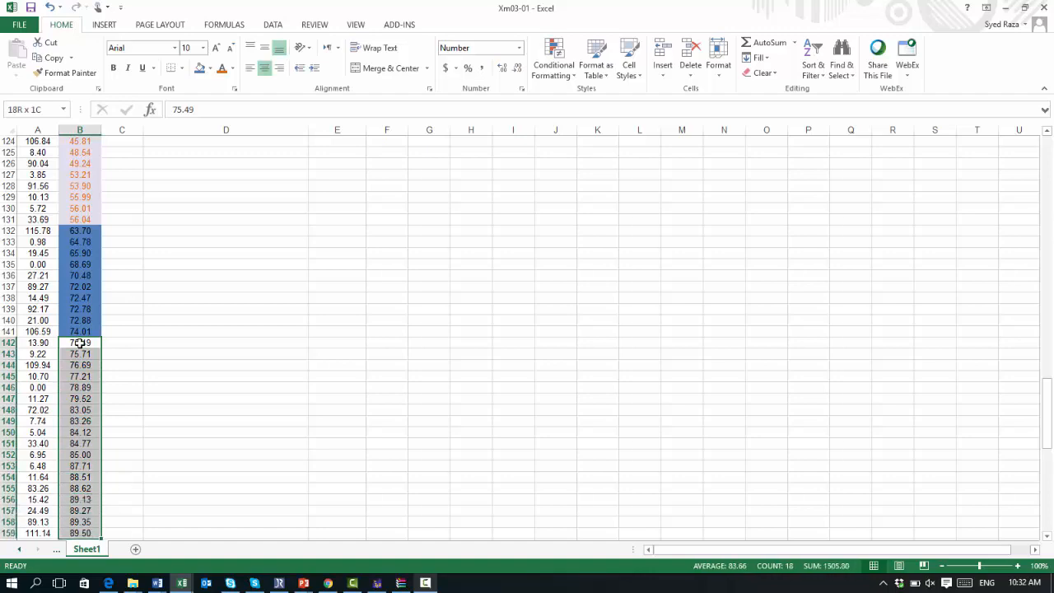
pyautogui.scroll(-1, 79, 342)
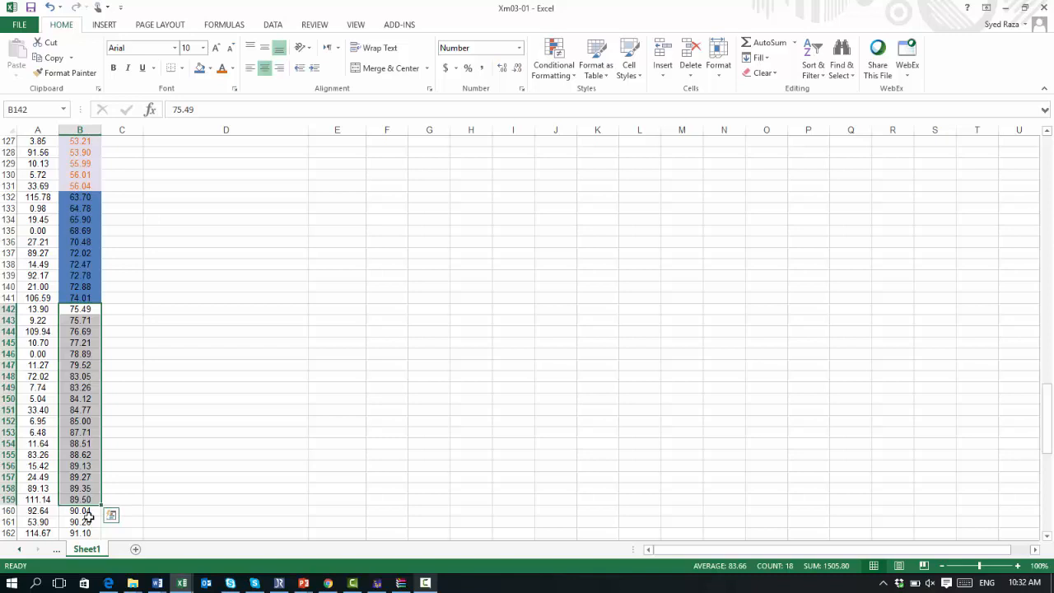
pyautogui.click(210, 69)
pyautogui.click(253, 111)
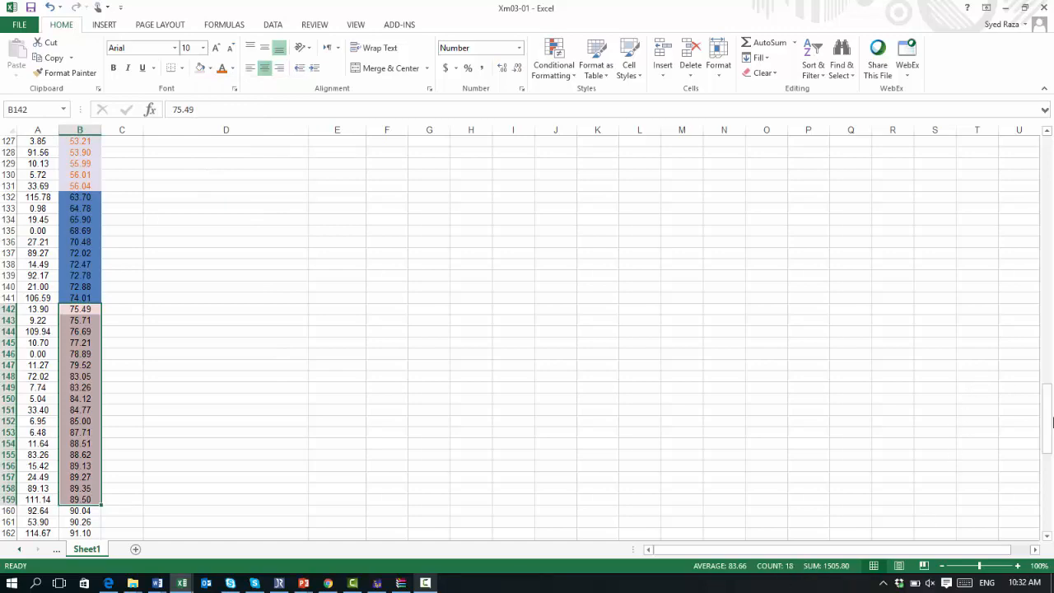
# Step: Enter 18 as the frequency of the sixth class in E12
pyautogui.moveTo(1053, 421); pyautogui.dragTo(327, 261)
pyautogui.click(345, 201)
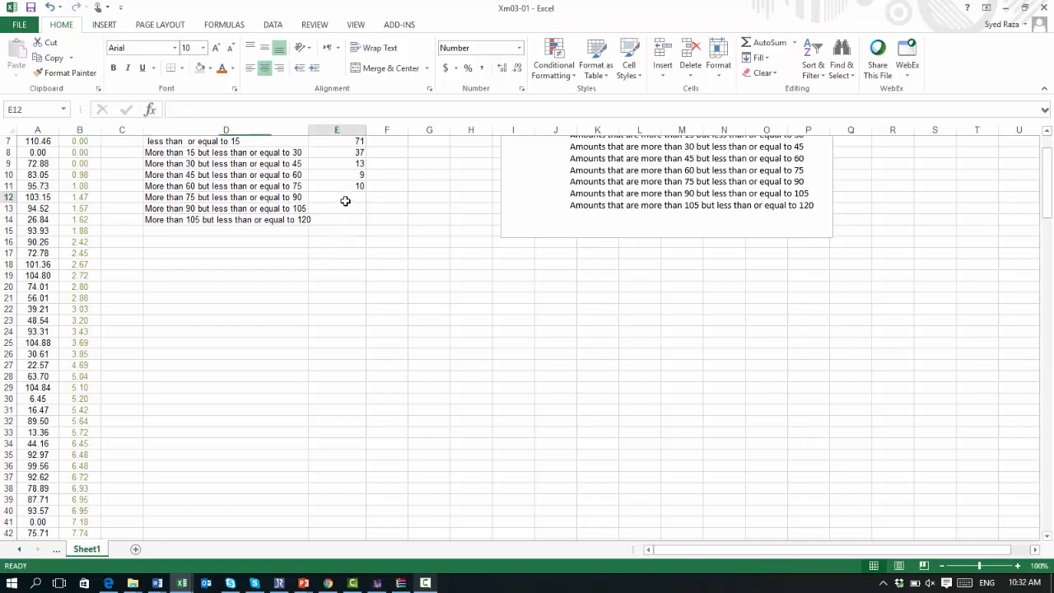
pyautogui.write('1')
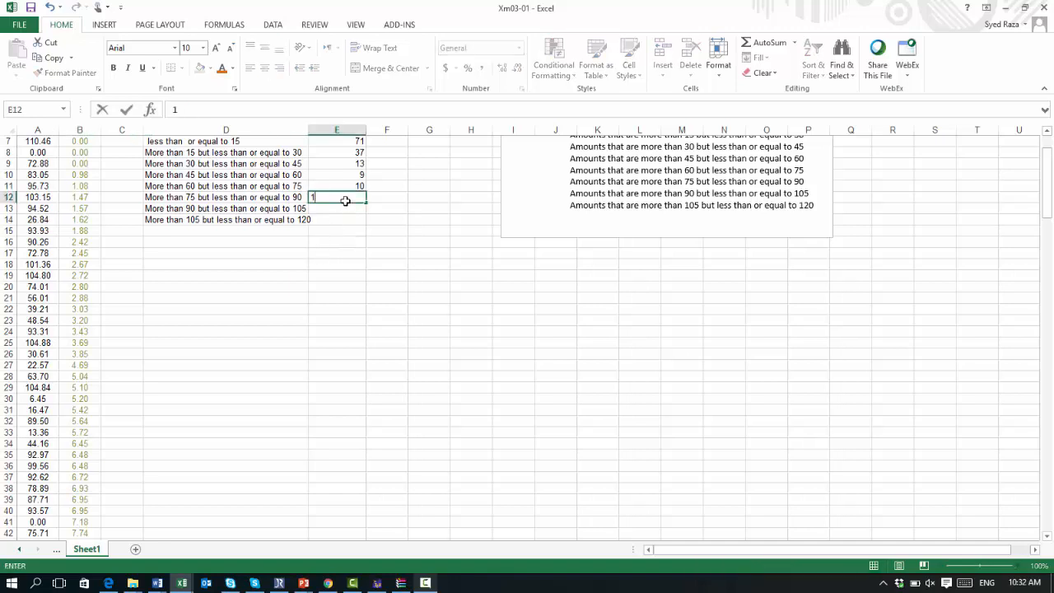
pyautogui.write('8')
pyautogui.press('Return')
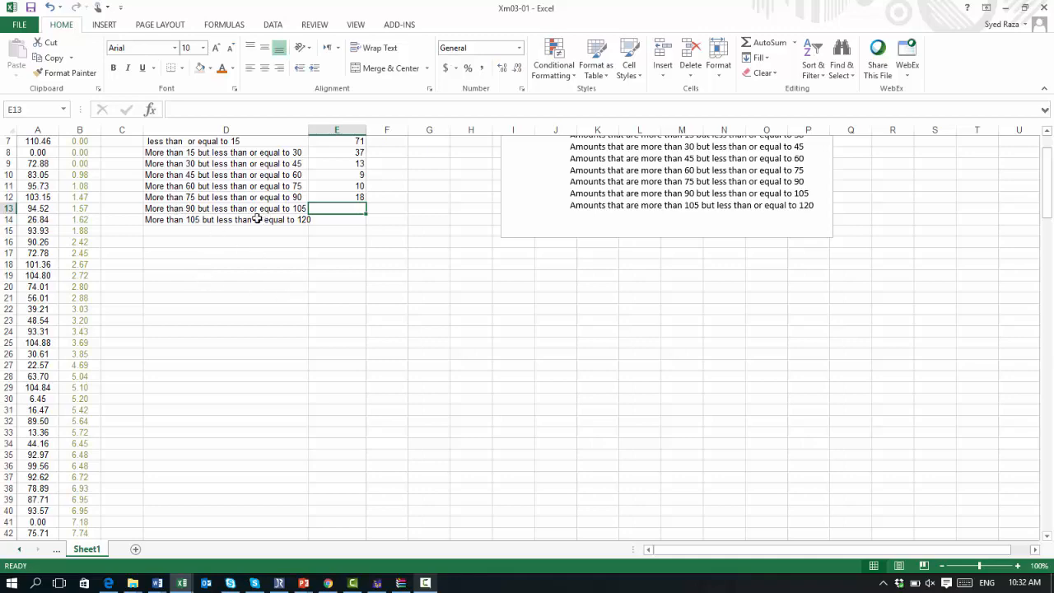
# Step: Select the Bills values from B160 to B187 and give them a green fill to mark the 90 to 105 class
pyautogui.scroll(-1, 247, 215)
pyautogui.scroll(-20, 247, 216)
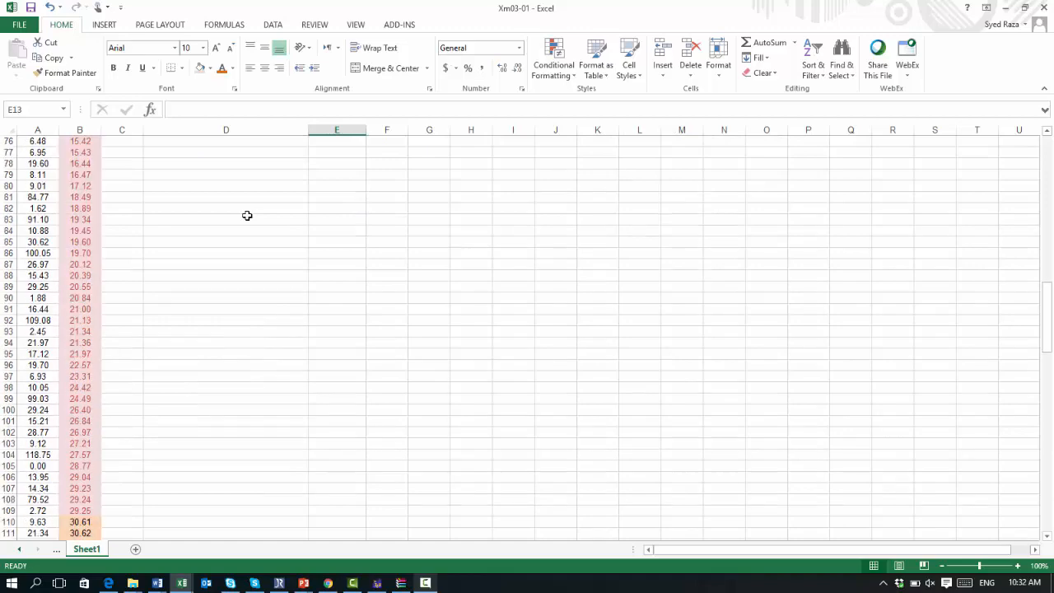
pyautogui.scroll(-6, 247, 216)
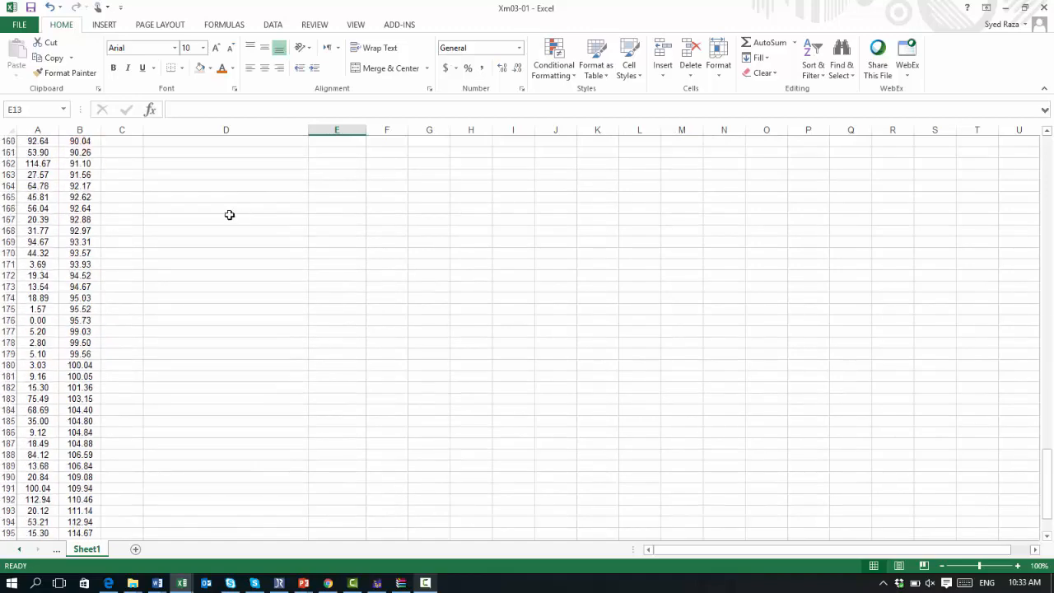
pyautogui.scroll(3, 129, 193)
pyautogui.click(78, 242)
pyautogui.moveTo(78, 242); pyautogui.dragTo(91, 467)
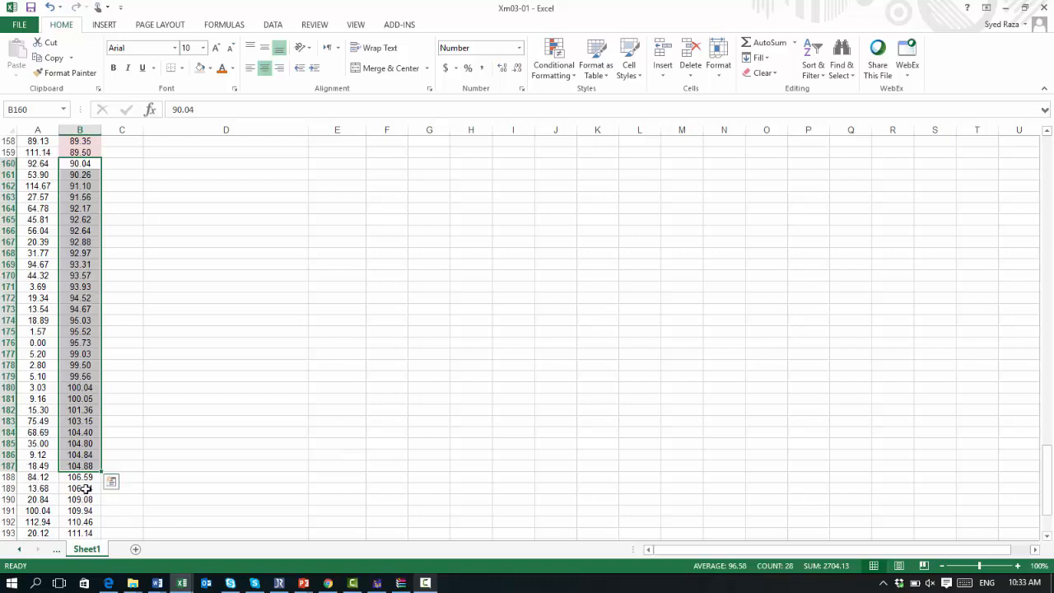
pyautogui.click(210, 69)
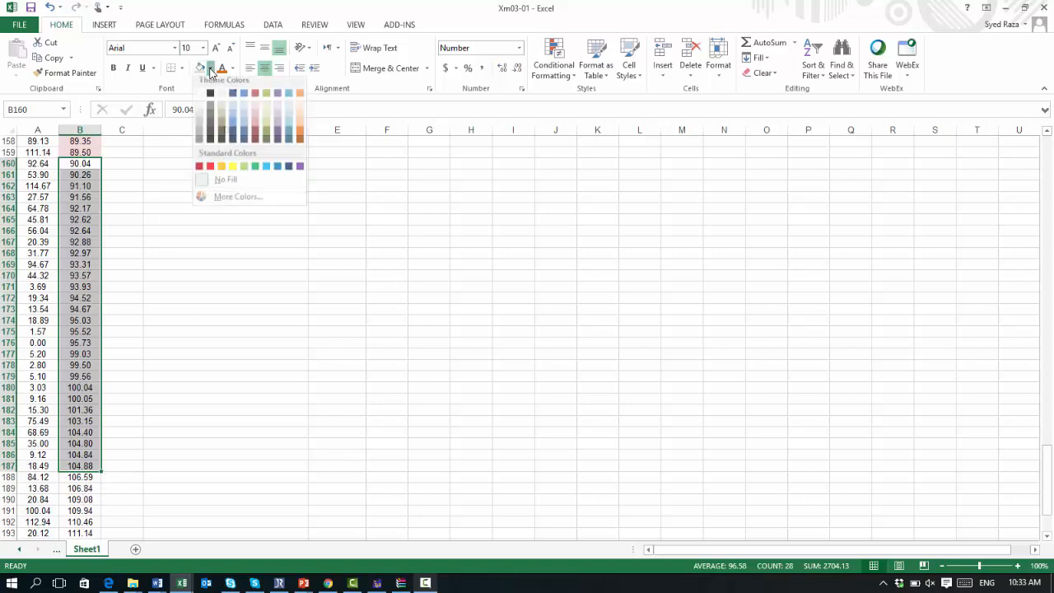
pyautogui.click(266, 93)
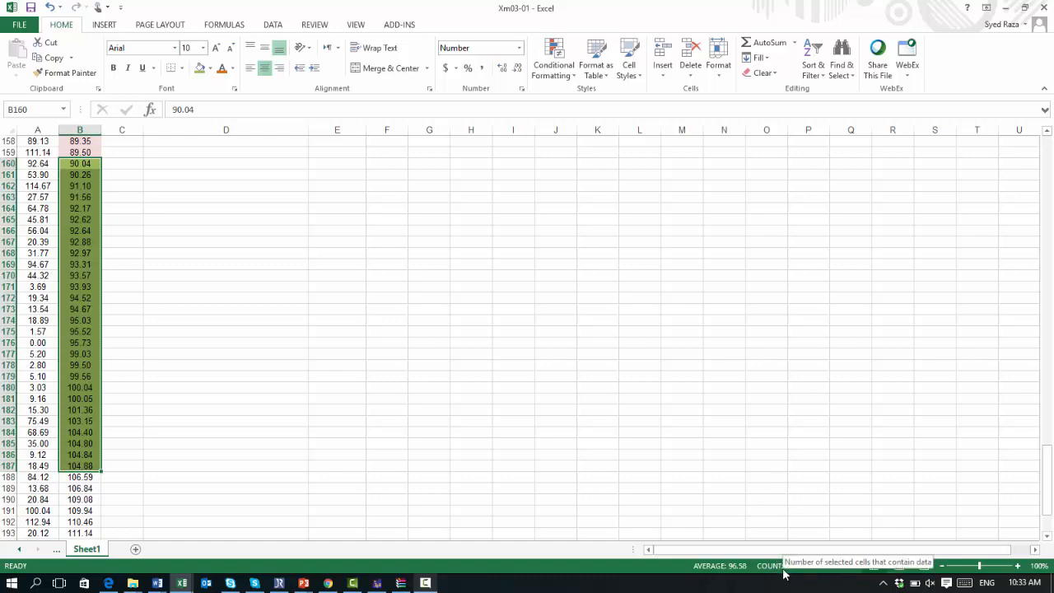
# Step: Enter 28 as the frequency of the seventh class in E13
pyautogui.scroll(18, 745, 495)
pyautogui.scroll(20, 745, 495)
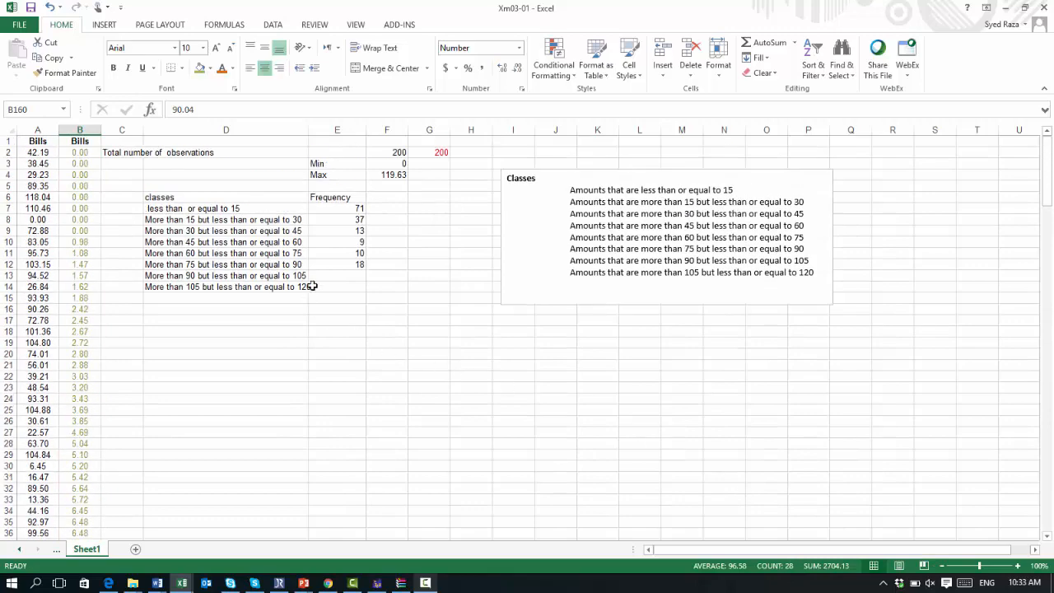
pyautogui.click(339, 275)
pyautogui.write('28')
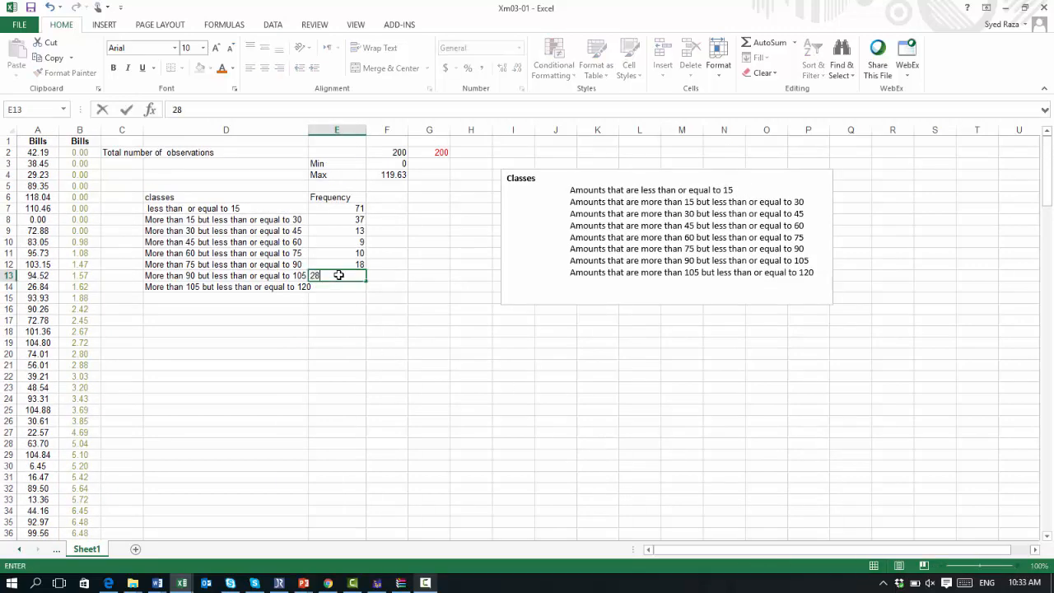
pyautogui.press('Return')
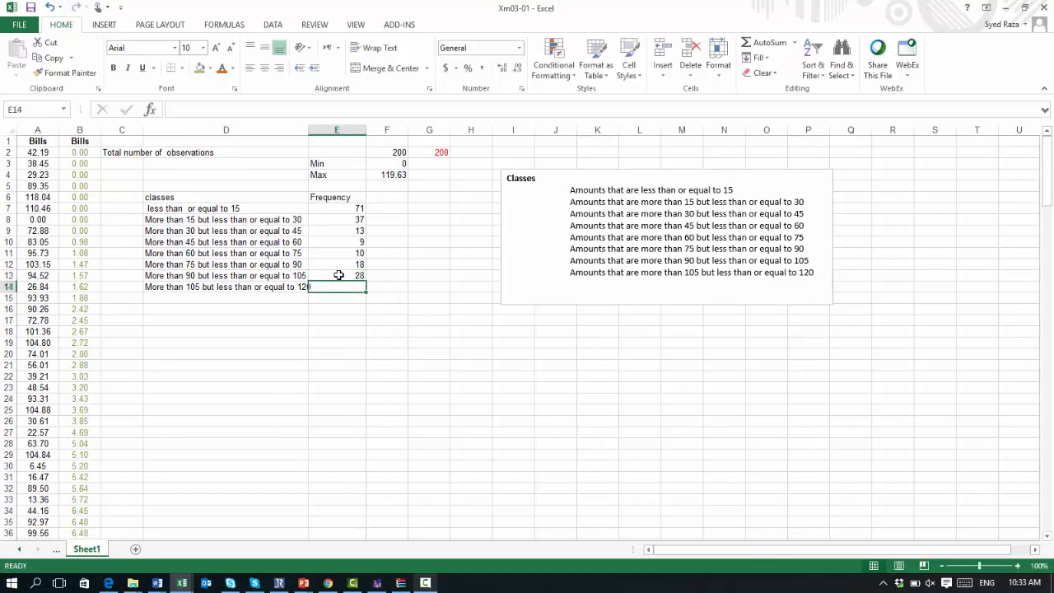
# Step: Select the Bills values from B188 to B201 and give them a light blue fill to mark the 105 to 120 class
pyautogui.click(336, 325)
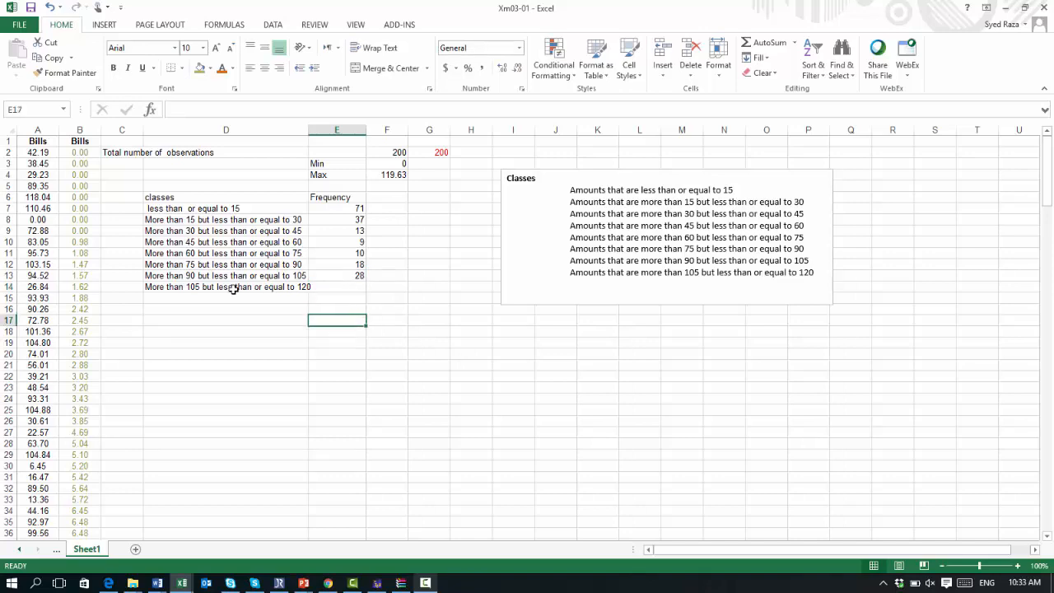
pyautogui.scroll(-20, 205, 288)
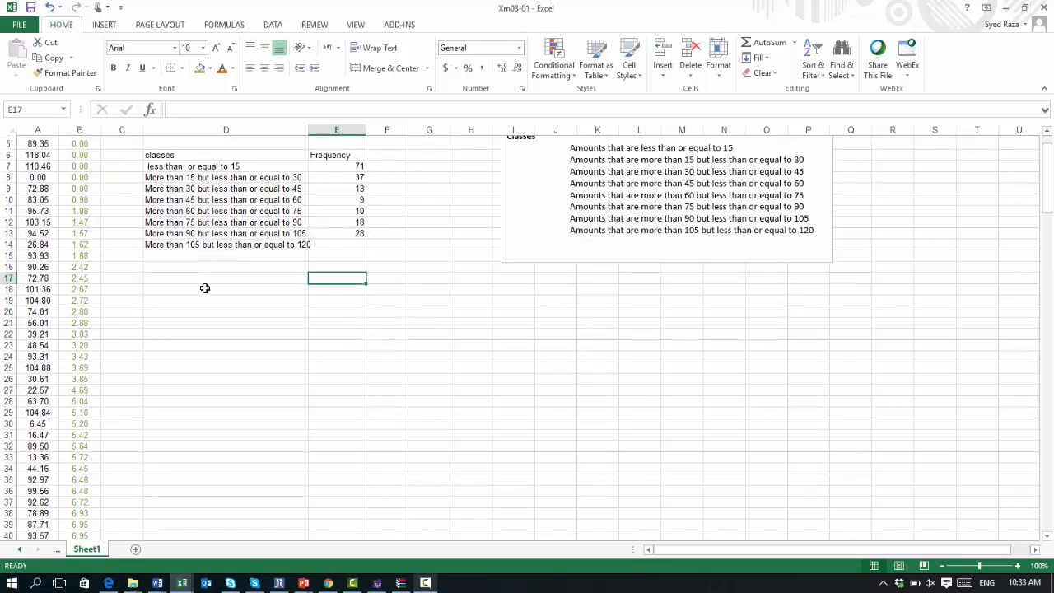
pyautogui.scroll(-20, 205, 287)
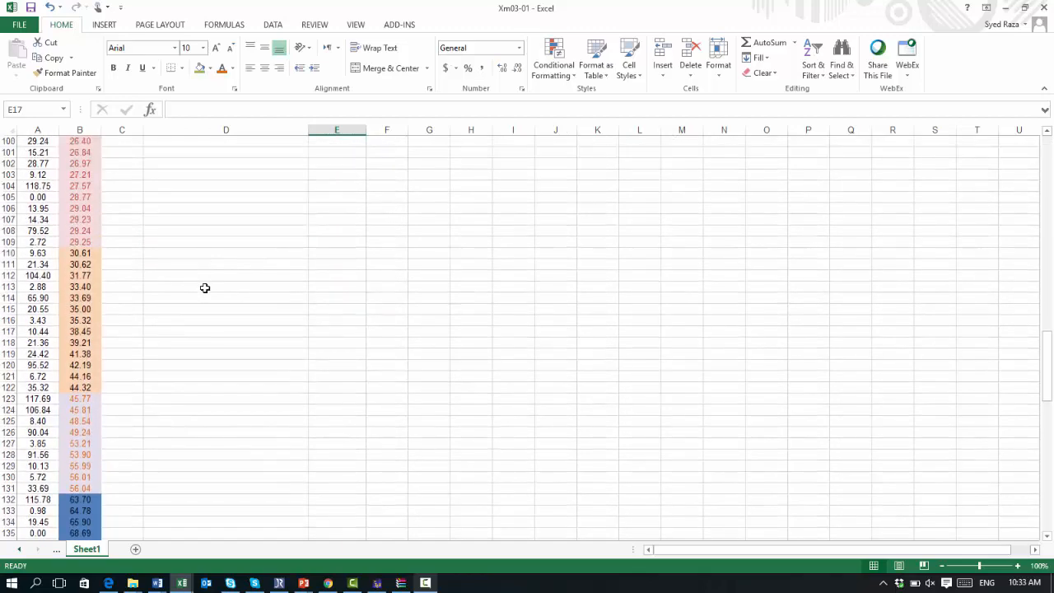
pyautogui.scroll(-2, 205, 287)
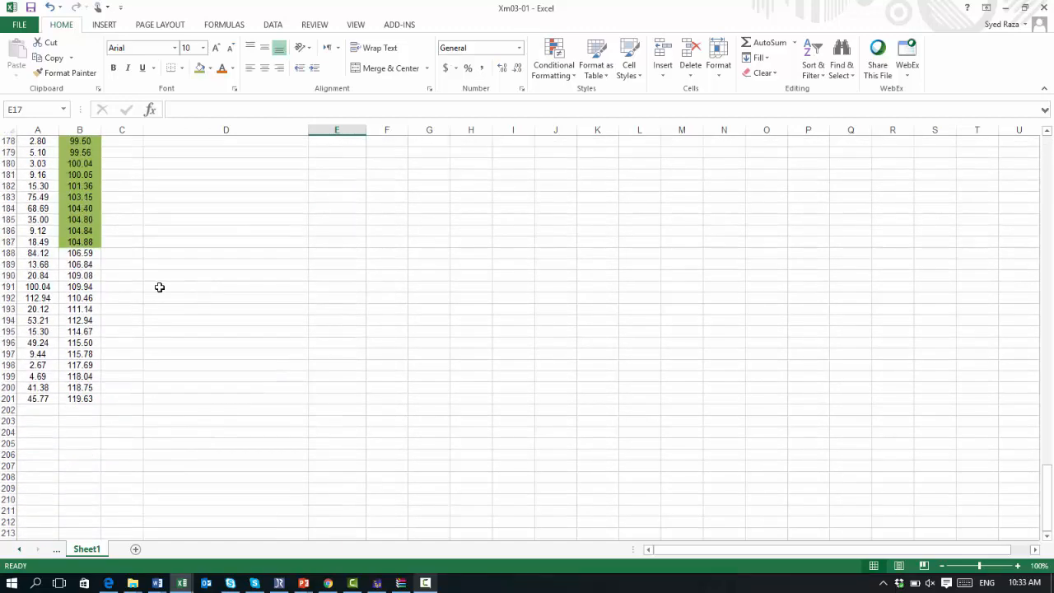
pyautogui.click(87, 256)
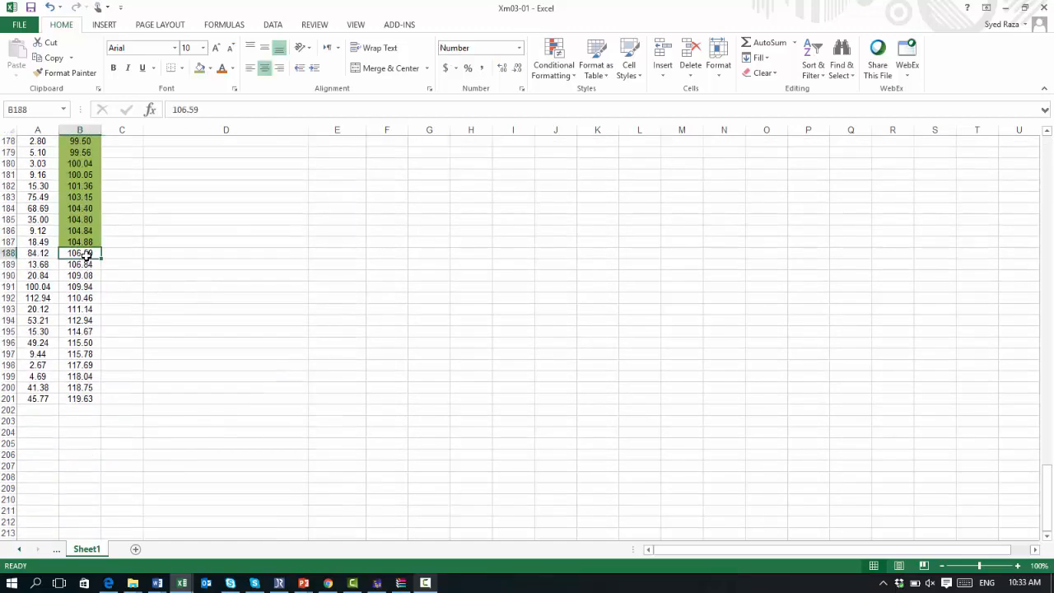
pyautogui.hotkey('shift', 'Down')
pyautogui.hotkey('shift', 'Down')
pyautogui.hotkey('shift', 'Down')
pyautogui.hotkey('shift', 'Down')
pyautogui.hotkey('shift', 'Down')
pyautogui.hotkey('shift', 'Down')
pyautogui.hotkey('shift', 'Down')
pyautogui.hotkey('shift', 'Down')
pyautogui.hotkey('shift', 'Down')
pyautogui.hotkey('shift', 'Down')
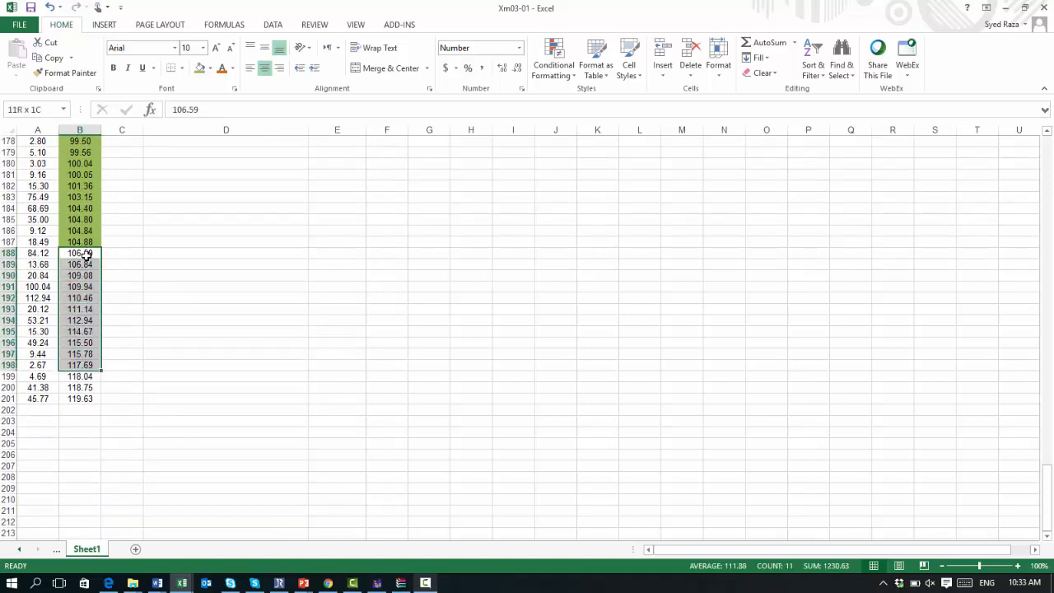
pyautogui.hotkey('shift', 'Down')
pyautogui.hotkey('shift', 'Down')
pyautogui.hotkey('shift', 'Down')
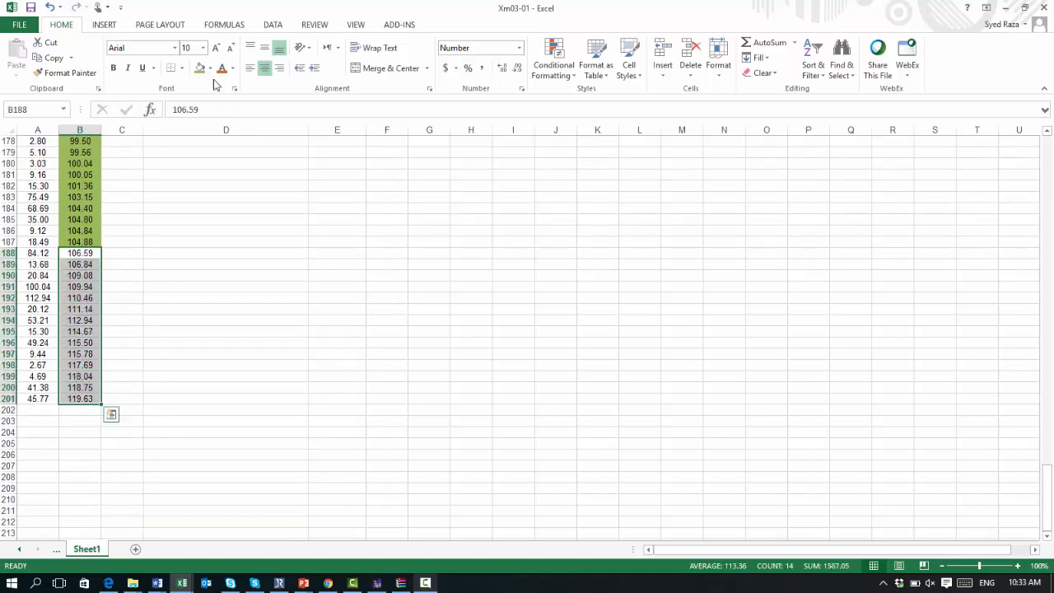
pyautogui.click(210, 68)
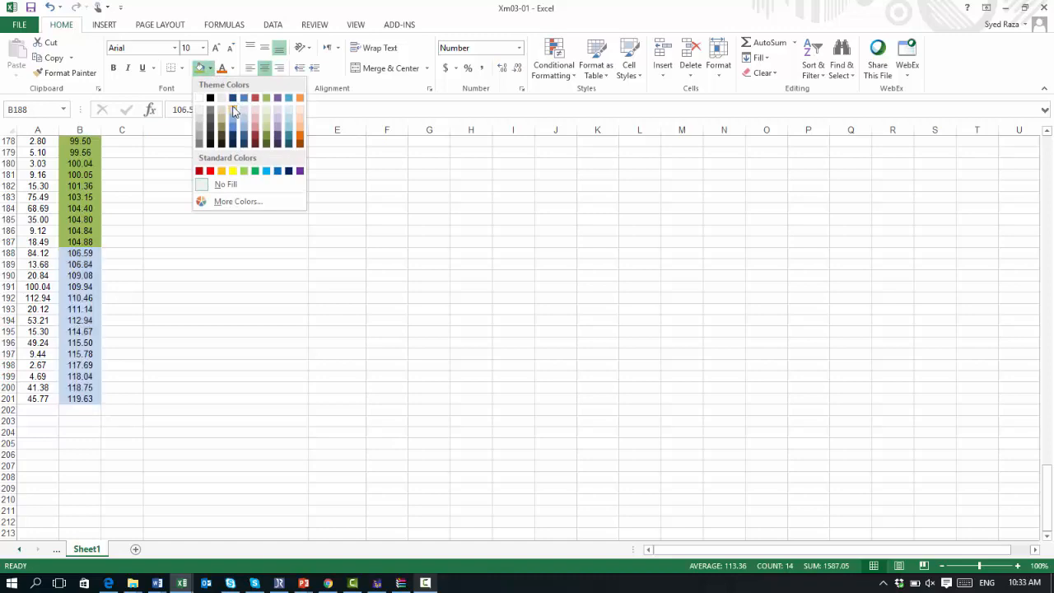
pyautogui.click(233, 112)
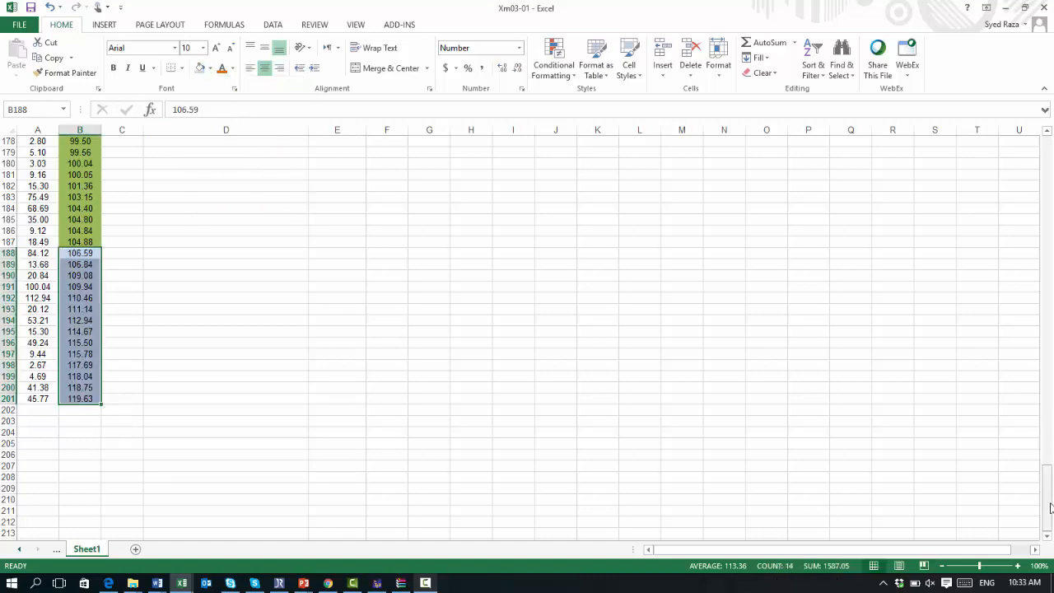
pyautogui.moveTo(1048, 508); pyautogui.dragTo(1040, 174)
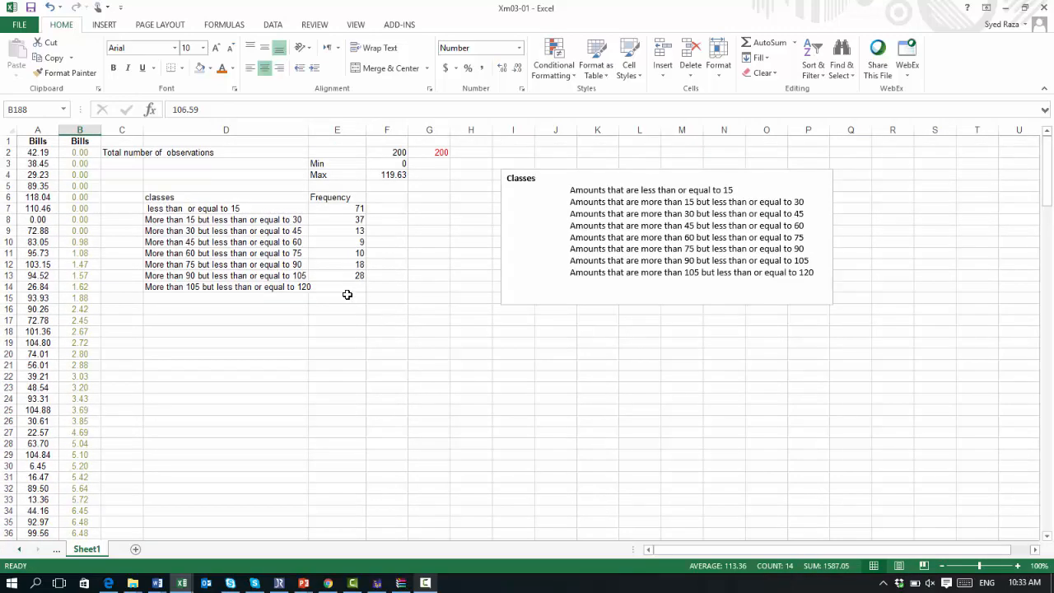
# Step: Enter 14 as the frequency of the eighth class in E14
pyautogui.click(348, 289)
pyautogui.write('14')
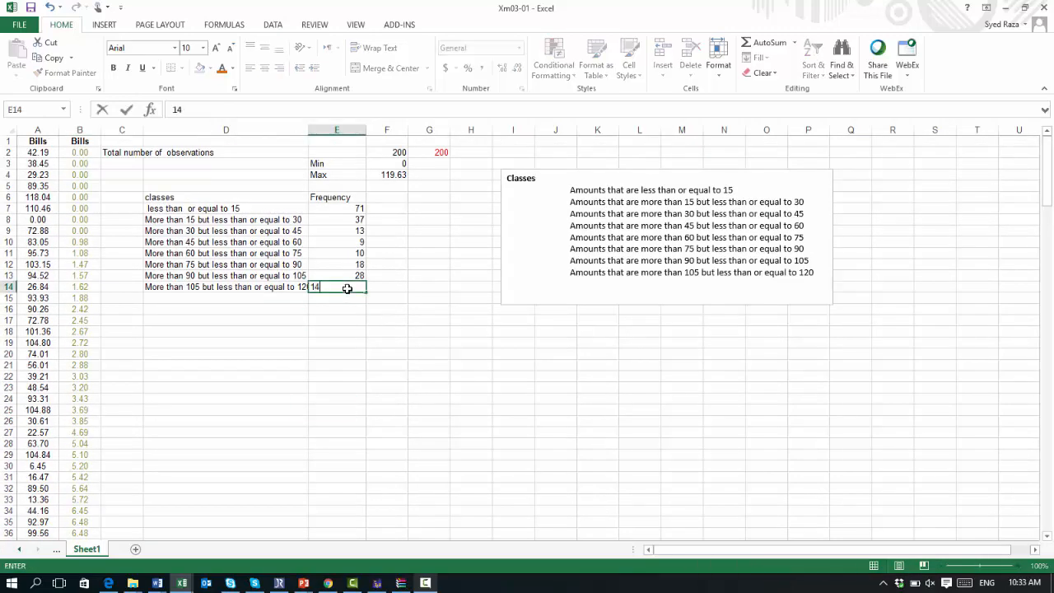
pyautogui.press('Return')
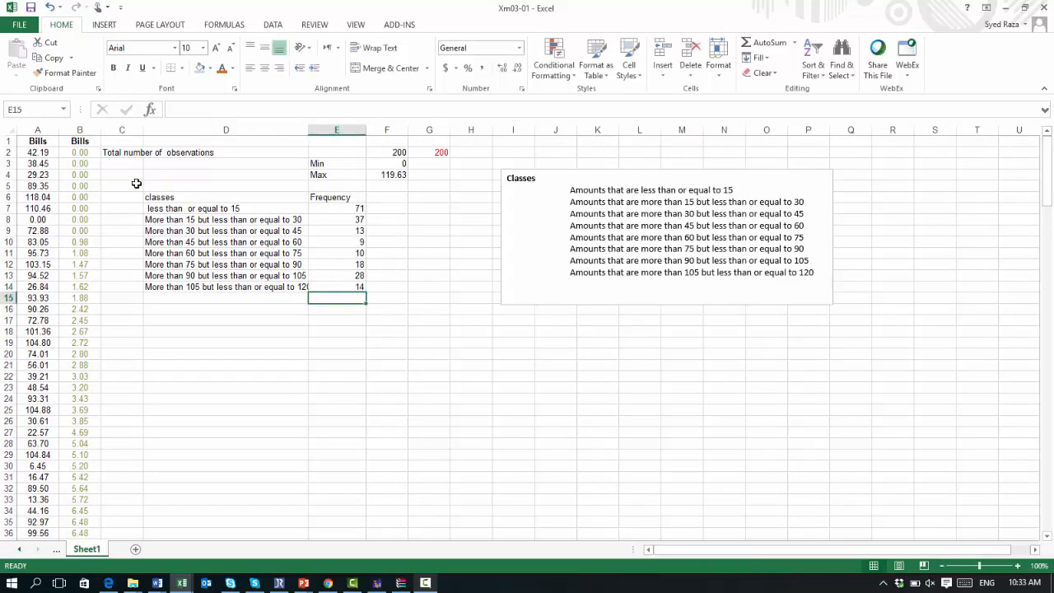
# Step: Shade the class table's header cells D6:E6 and set their font colour to light green
pyautogui.moveTo(161, 197); pyautogui.dragTo(339, 196)
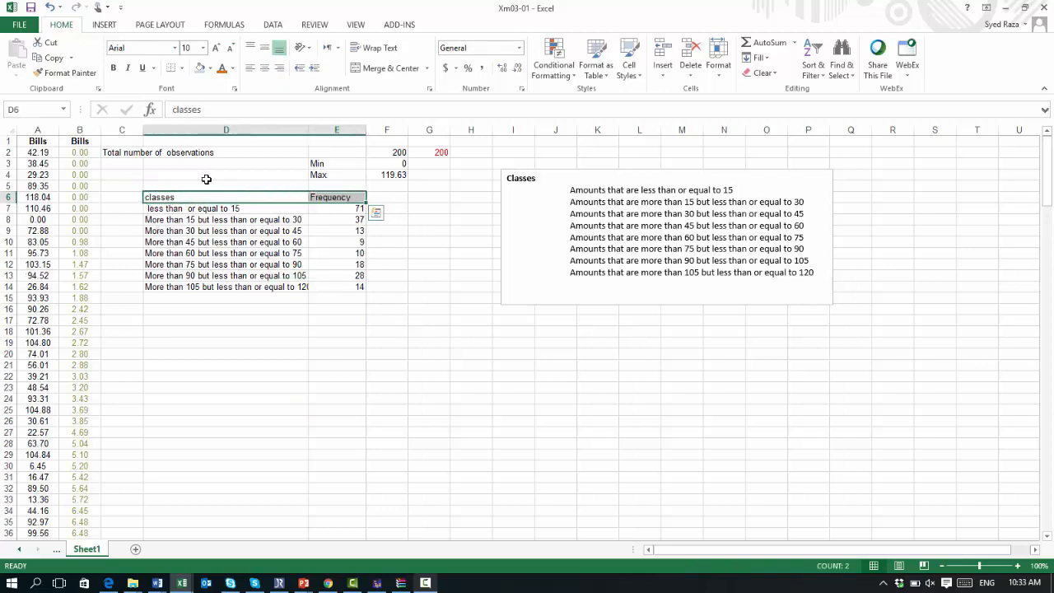
pyautogui.click(202, 69)
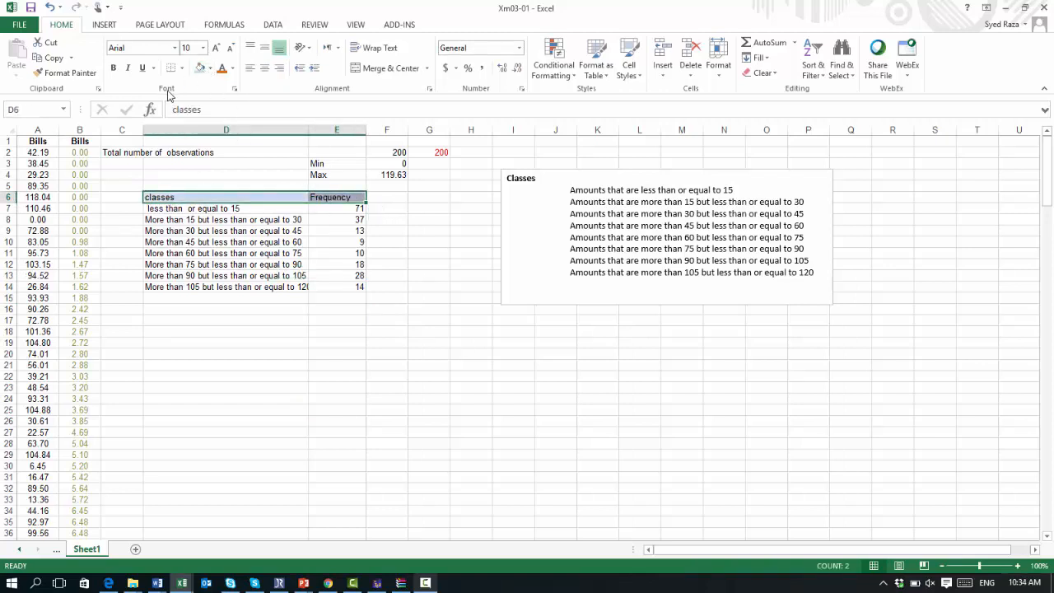
pyautogui.click(232, 71)
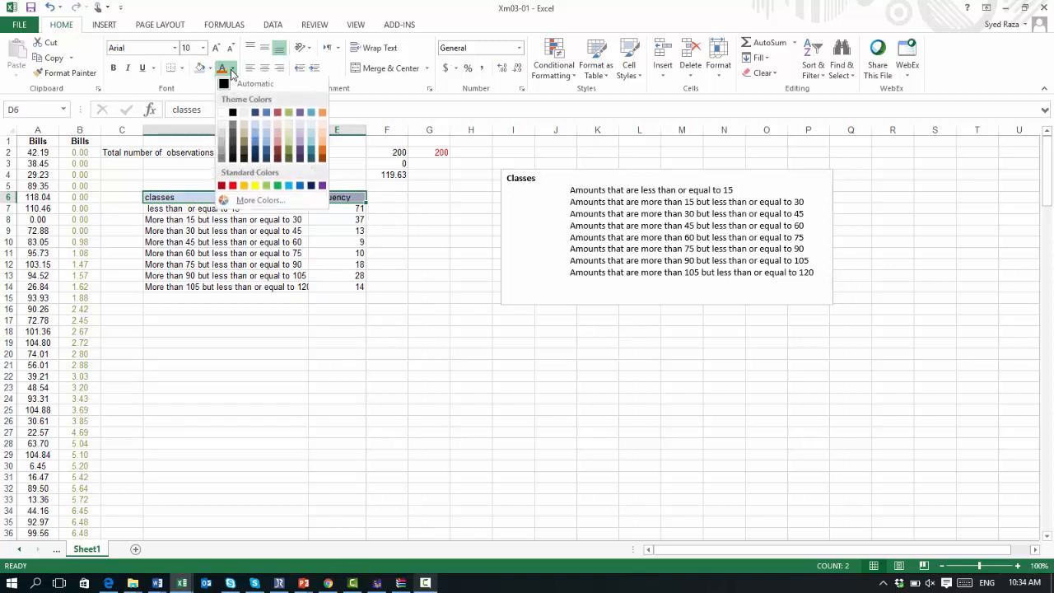
pyautogui.click(286, 118)
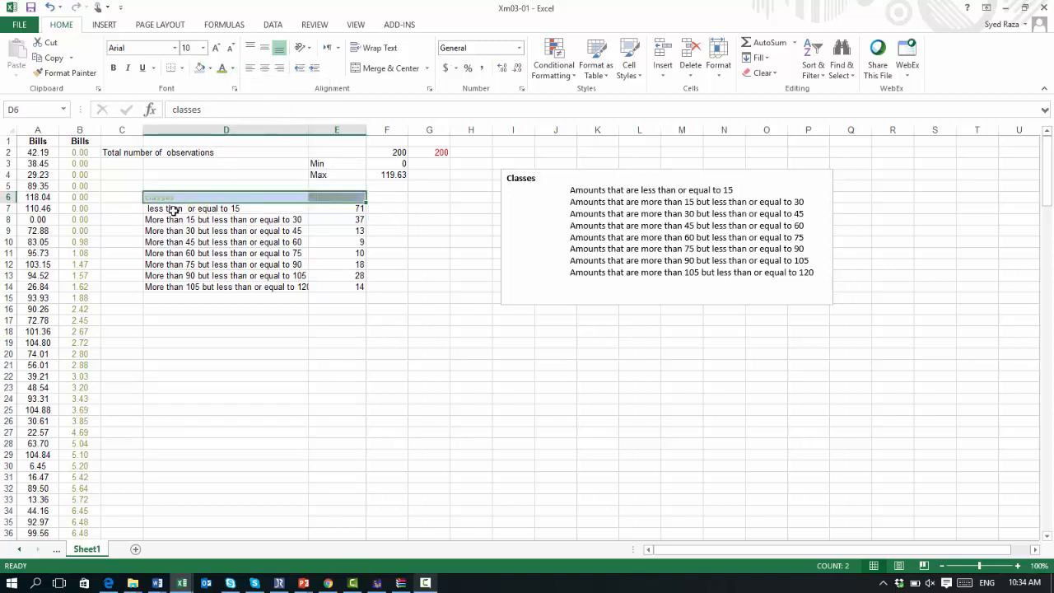
# Step: Select the class labels and frequencies in D7:E14 and insert a clustered column chart of them
pyautogui.moveTo(156, 209); pyautogui.dragTo(326, 289)
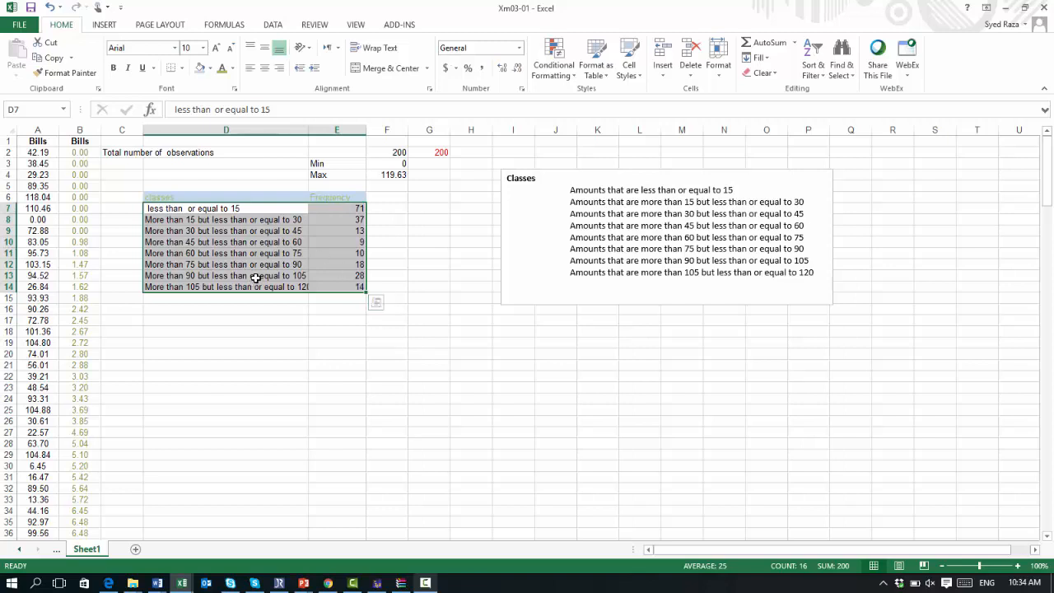
pyautogui.click(104, 24)
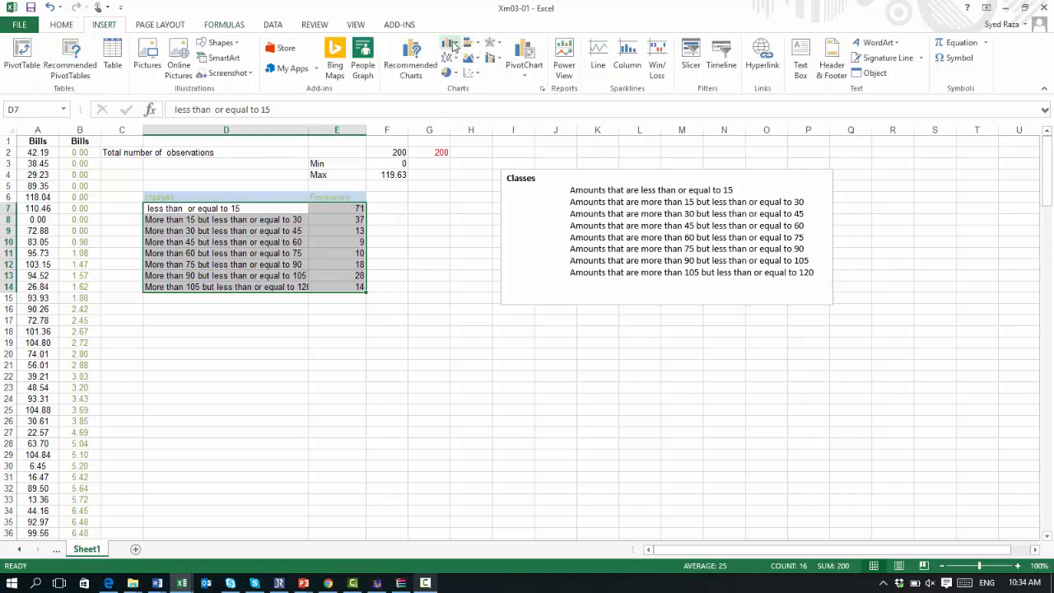
pyautogui.click(457, 46)
pyautogui.click(455, 76)
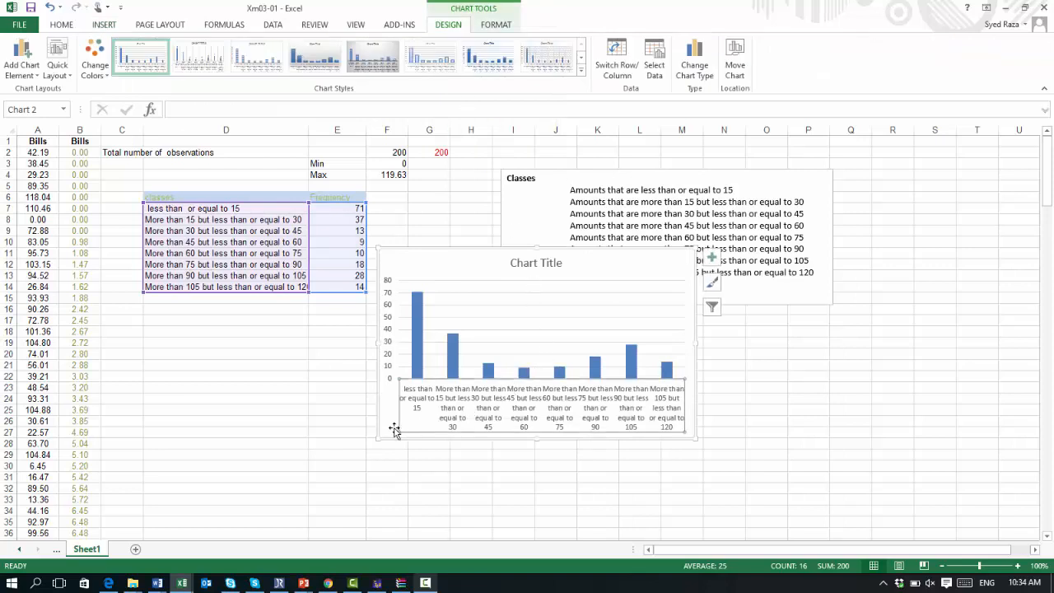
# Step: Enlarge the column chart by extending its corners outward
pyautogui.moveTo(383, 435); pyautogui.dragTo(282, 491)
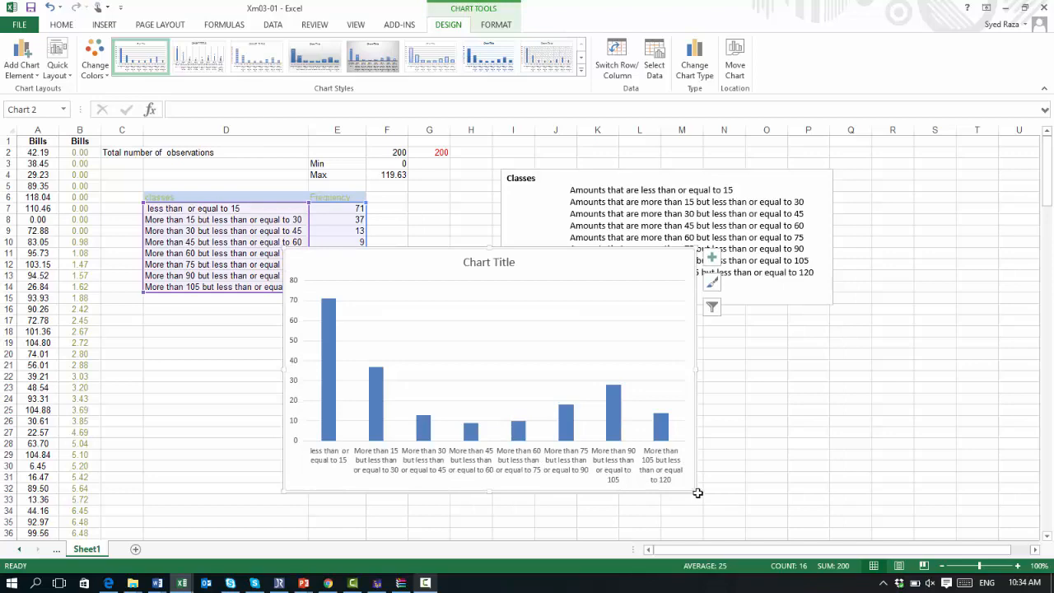
pyautogui.moveTo(696, 490); pyautogui.dragTo(820, 529)
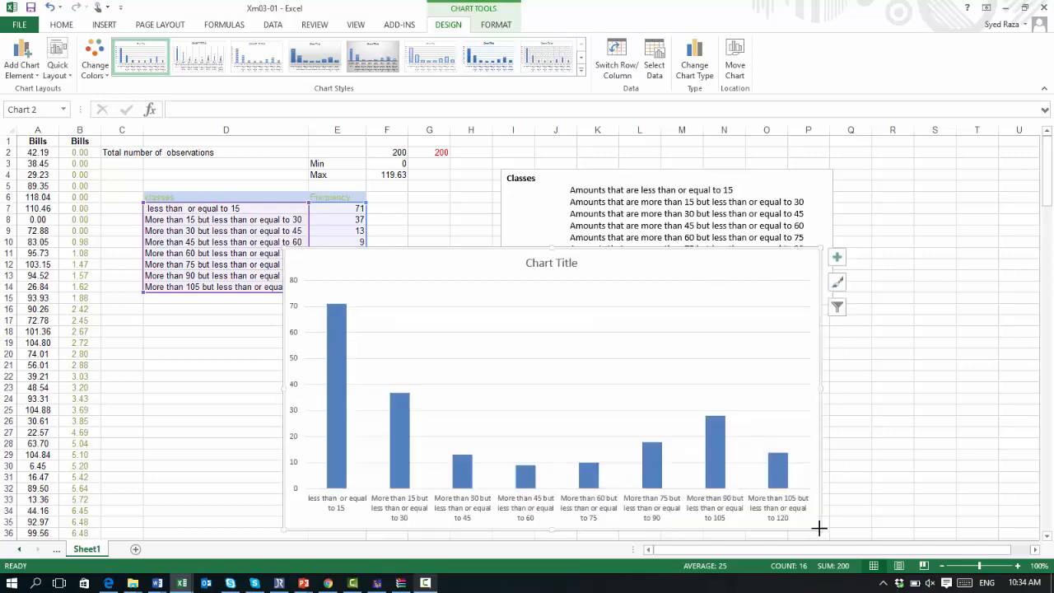
pyautogui.scroll(-5, 828, 473)
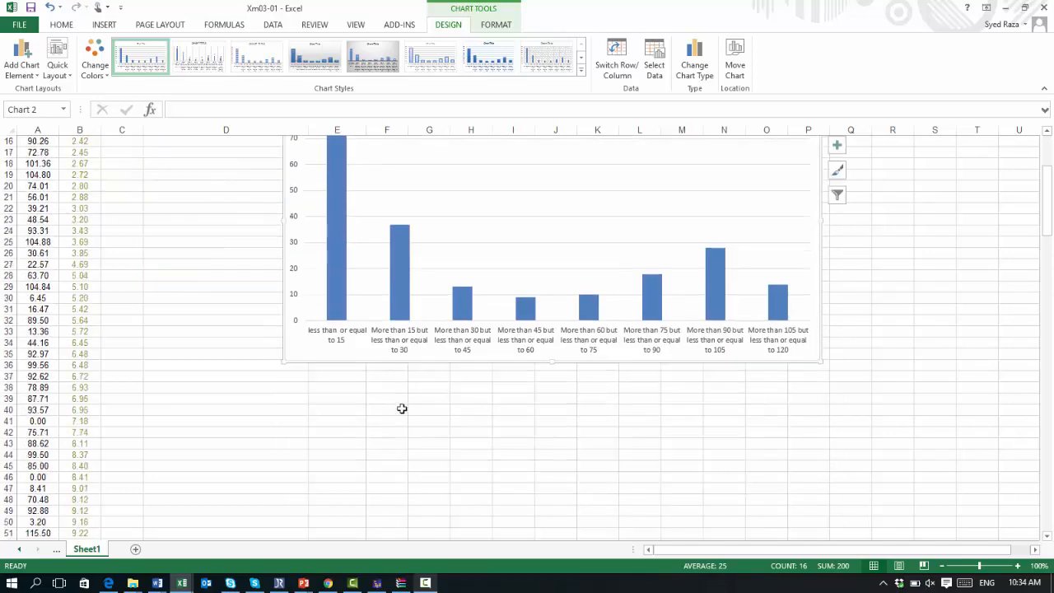
pyautogui.moveTo(285, 362); pyautogui.dragTo(233, 412)
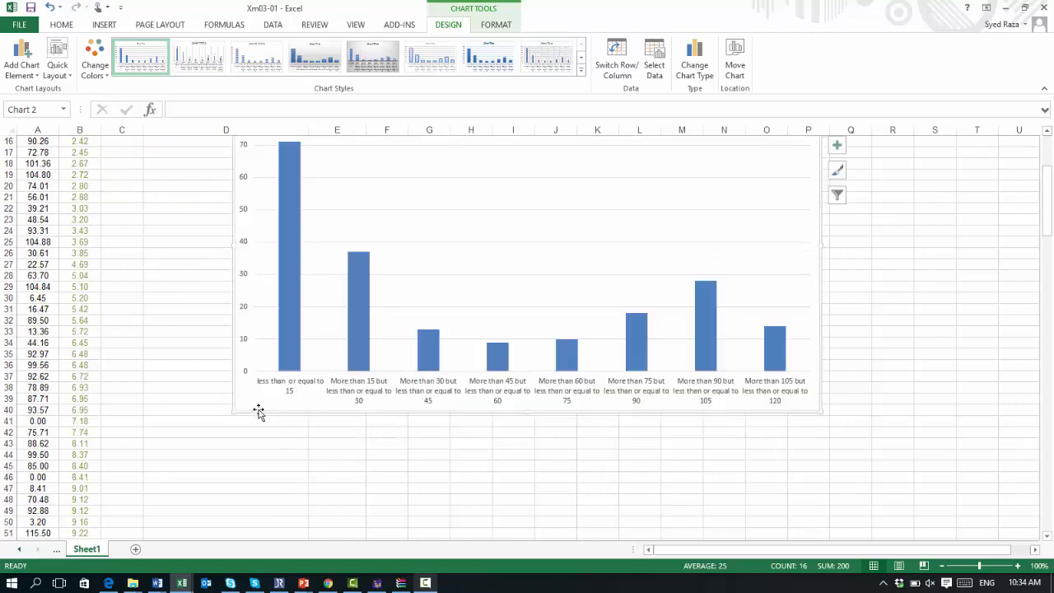
pyautogui.scroll(5, 658, 421)
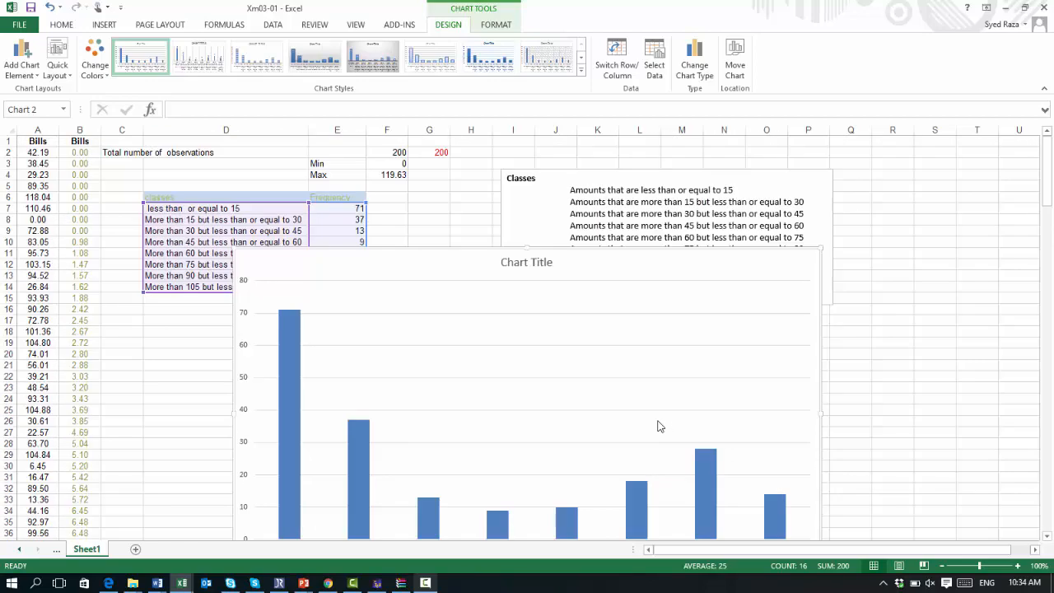
pyautogui.scroll(-2, 659, 424)
pyautogui.scroll(-1, 666, 429)
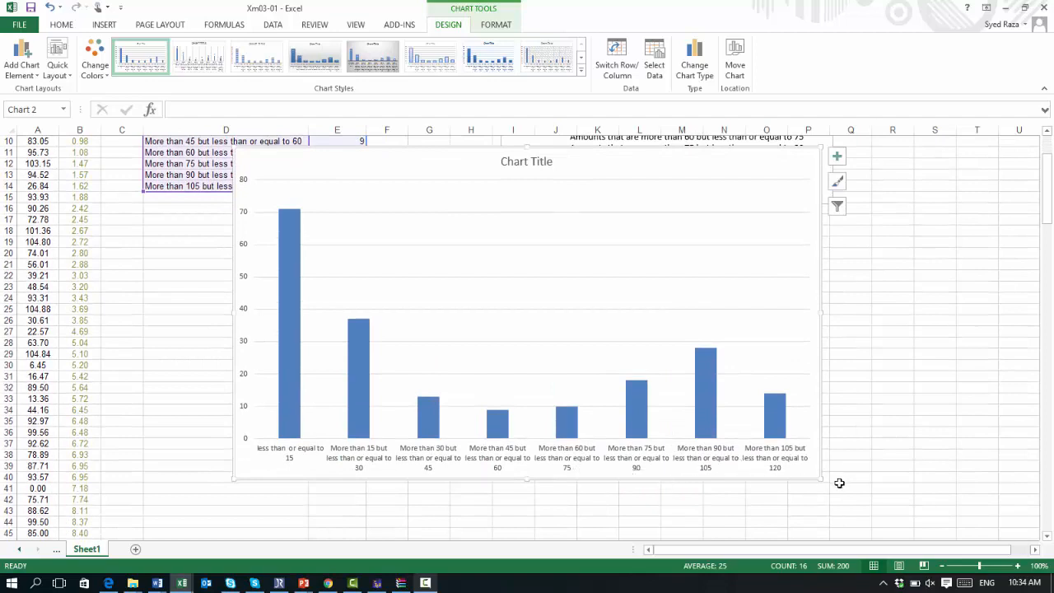
pyautogui.moveTo(819, 479); pyautogui.dragTo(867, 529)
# Step: Move the chart to the right so it sits beside the class table
pyautogui.scroll(-1, 864, 528)
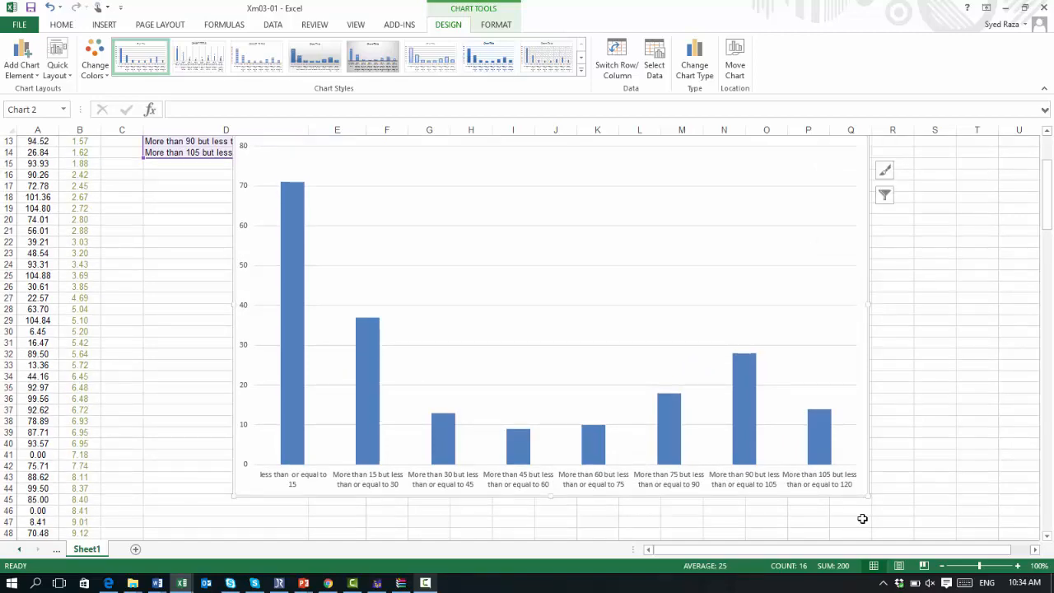
pyautogui.scroll(-3, 863, 518)
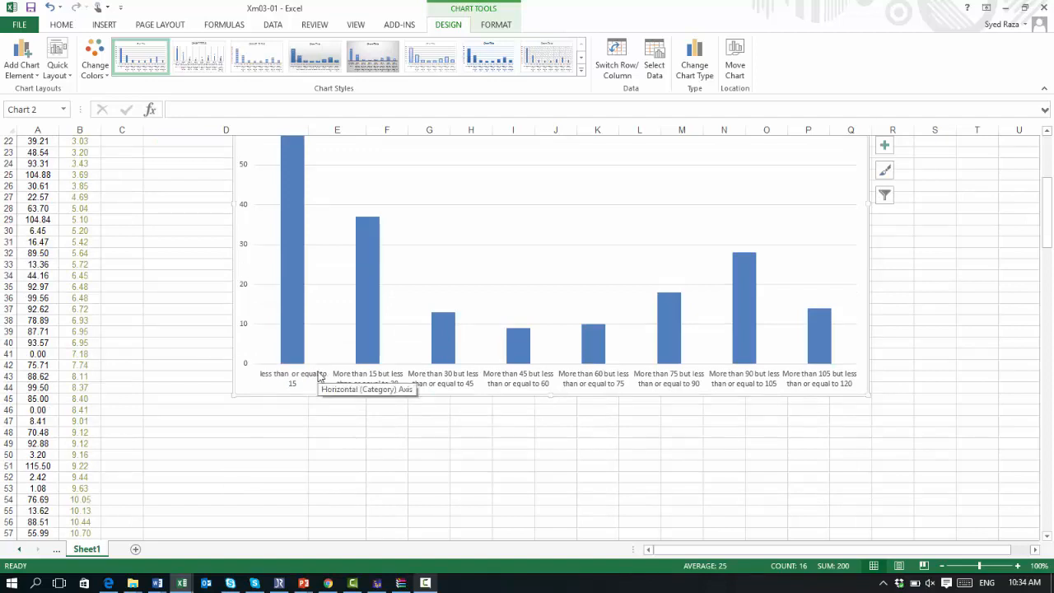
pyautogui.scroll(7, 324, 379)
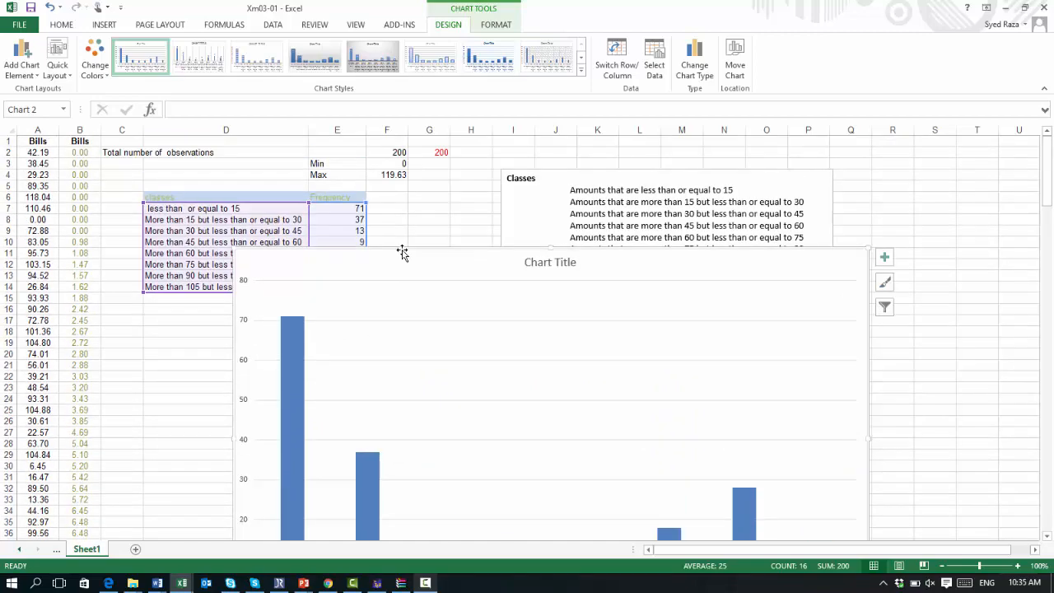
pyautogui.moveTo(396, 258); pyautogui.dragTo(752, 230)
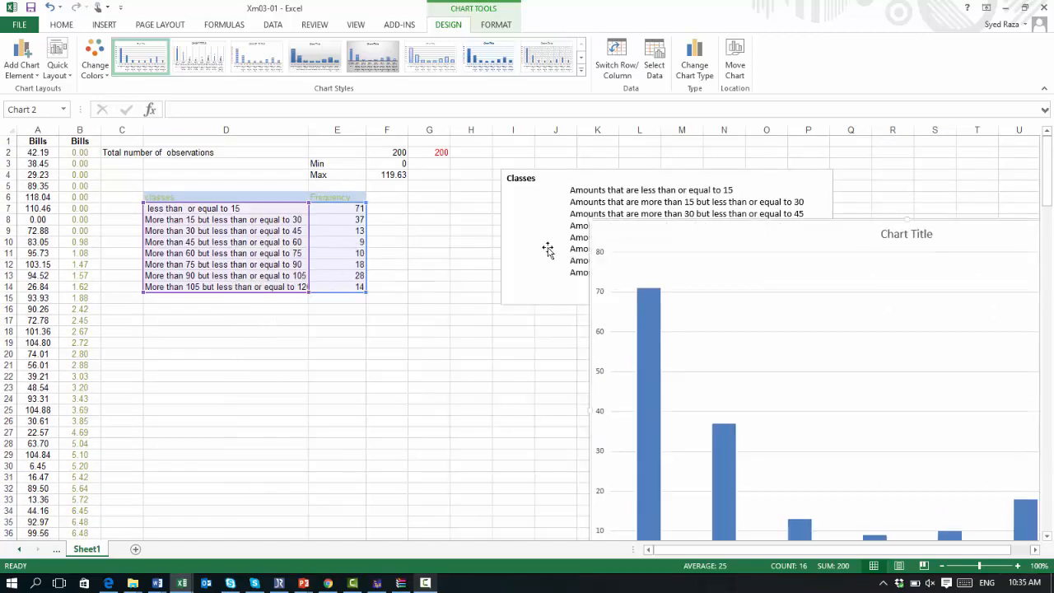
# Step: Copy the class table D6:E14 and paste a duplicate starting at D17
pyautogui.click(172, 195)
pyautogui.hotkey('shift', 'Down')
pyautogui.hotkey('shift', 'Down')
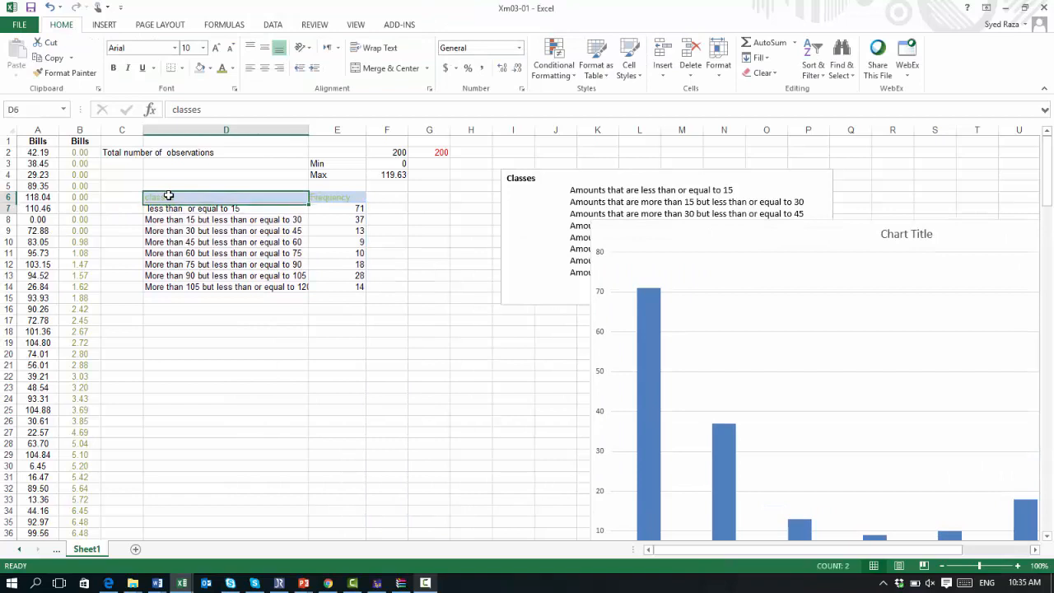
pyautogui.hotkey('shift', 'Down')
pyautogui.hotkey('shift', 'Down')
pyautogui.hotkey('shift', 'Down')
pyautogui.hotkey('shift', 'Down')
pyautogui.hotkey('shift', 'Down')
pyautogui.hotkey('shift', 'Down')
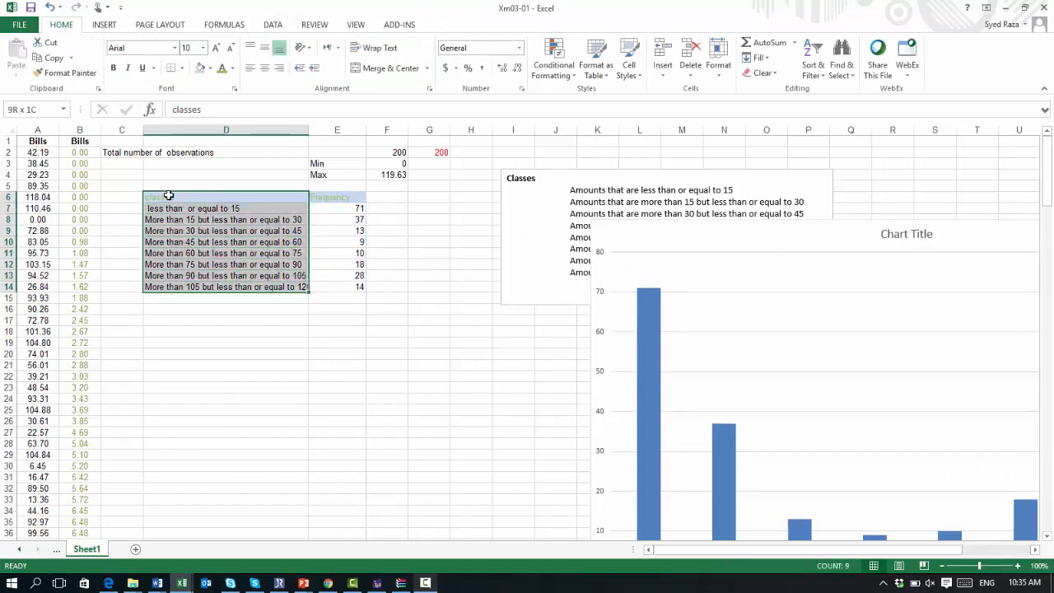
pyautogui.hotkey('shift', 'Right')
pyautogui.hotkey('ctrl', 'c')
pyautogui.press('Down')
pyautogui.press('Down')
pyautogui.press('Down')
pyautogui.press('Down')
pyautogui.press('Down')
pyautogui.press('Down')
pyautogui.press('Down')
pyautogui.press('Down')
pyautogui.press('Down')
pyautogui.press('Down')
pyautogui.press('Down')
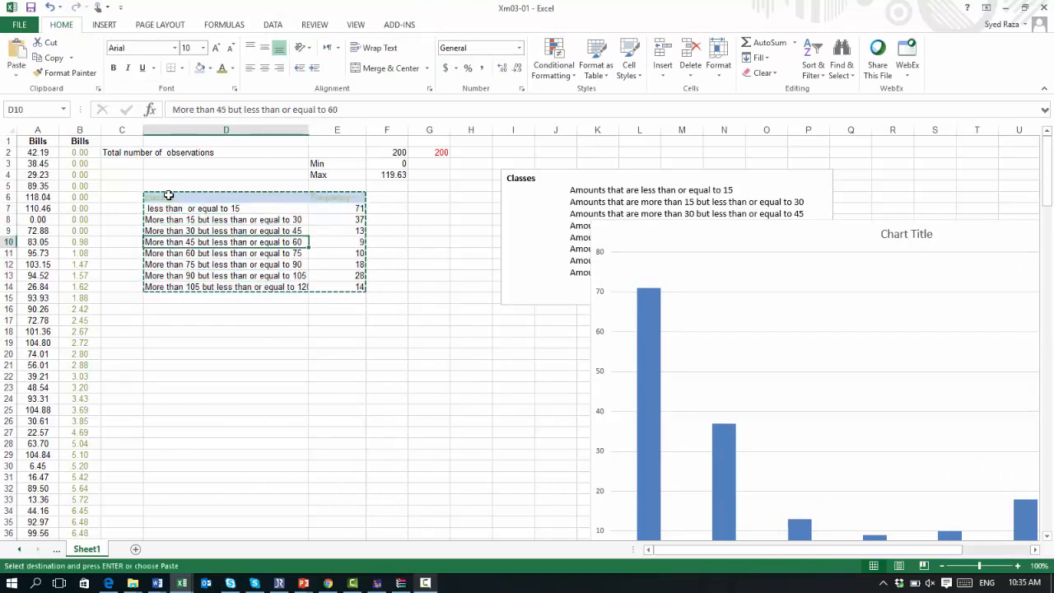
pyautogui.hotkey('ctrl', 'v')
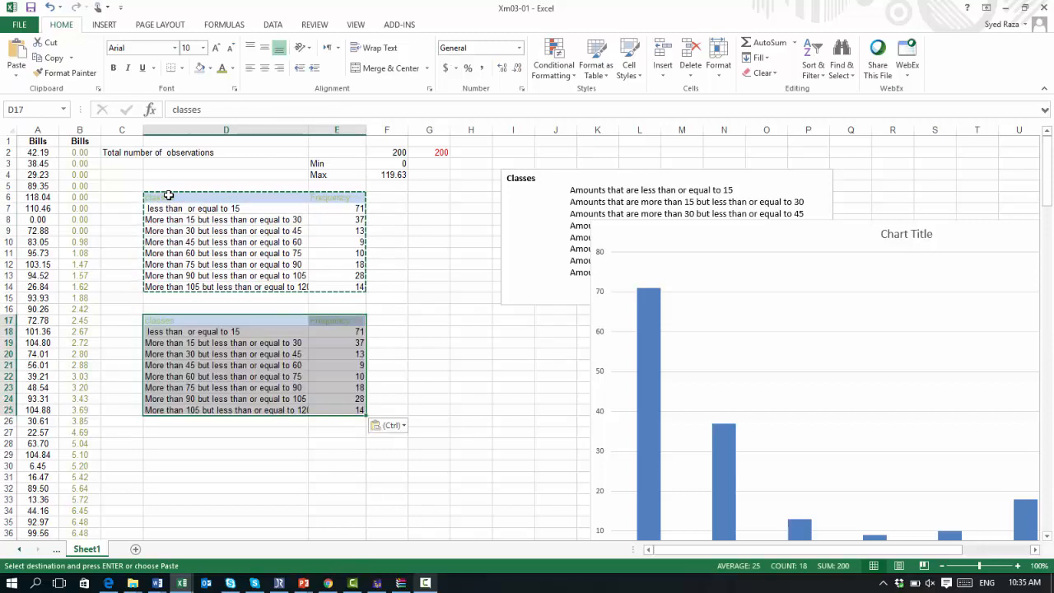
# Step: Relabel the first two copied classes as 0-15 and 16-30 in D18 and D19
pyautogui.press('Down')
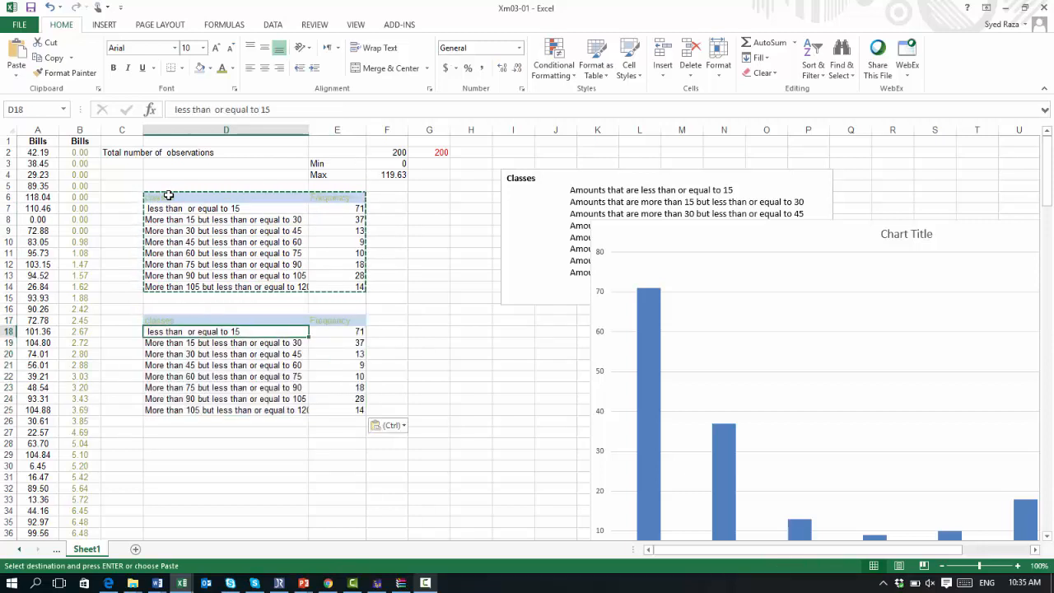
pyautogui.write('0-15')
pyautogui.press('Return')
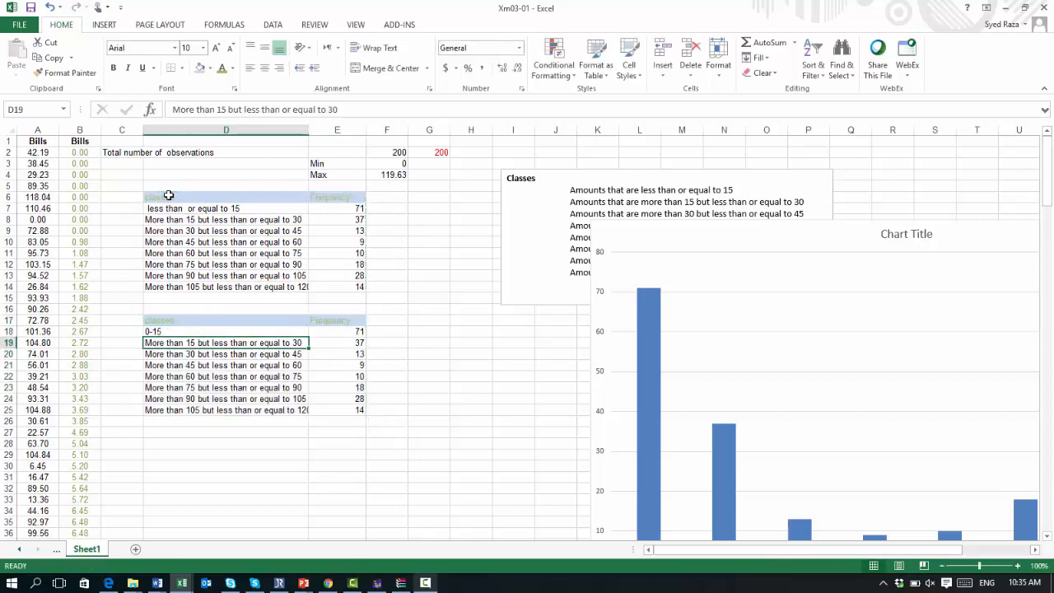
pyautogui.write('16')
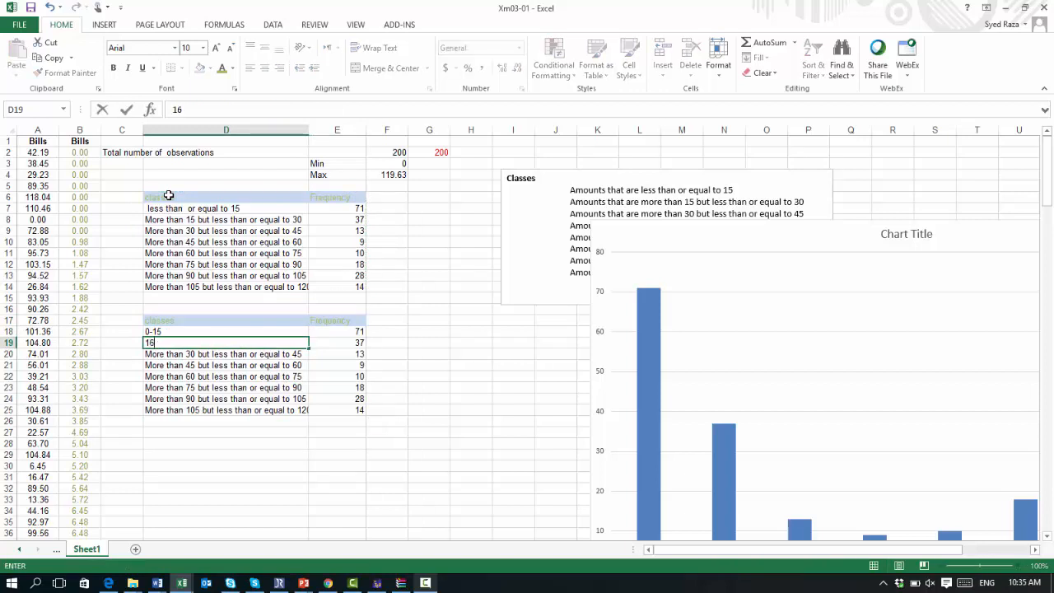
pyautogui.write('-30')
pyautogui.press('Return')
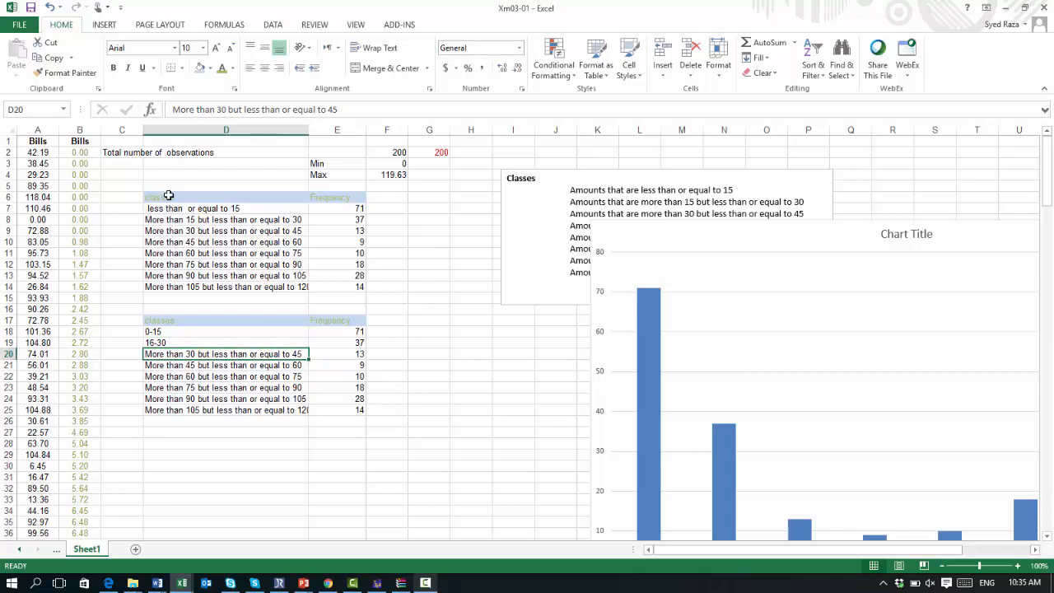
# Step: Relabel the third and fourth copied classes as 31-45 and 46-60 in D20 and D21
pyautogui.write('31-45')
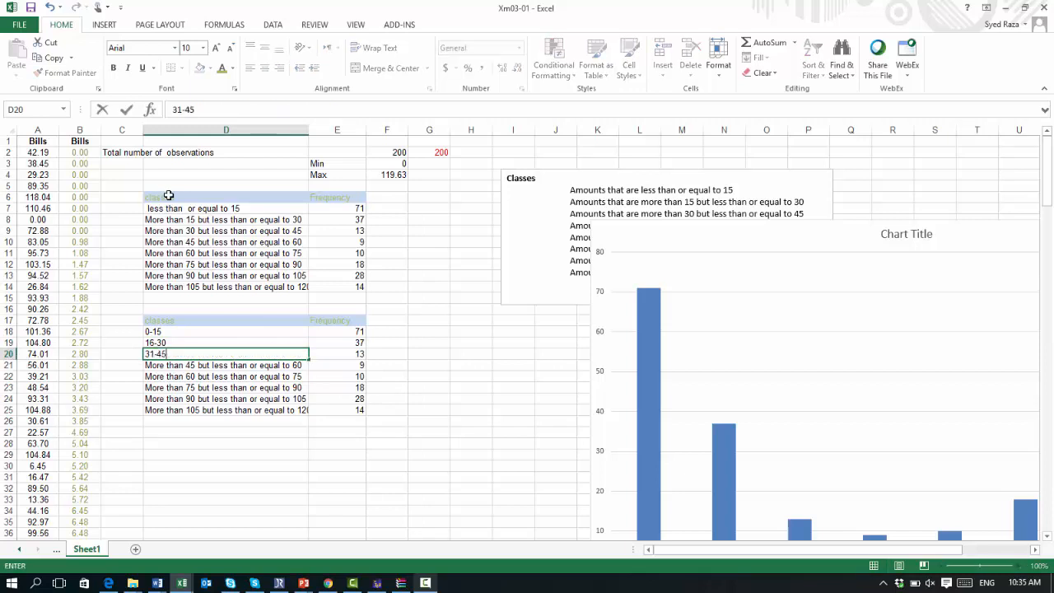
pyautogui.press('Return')
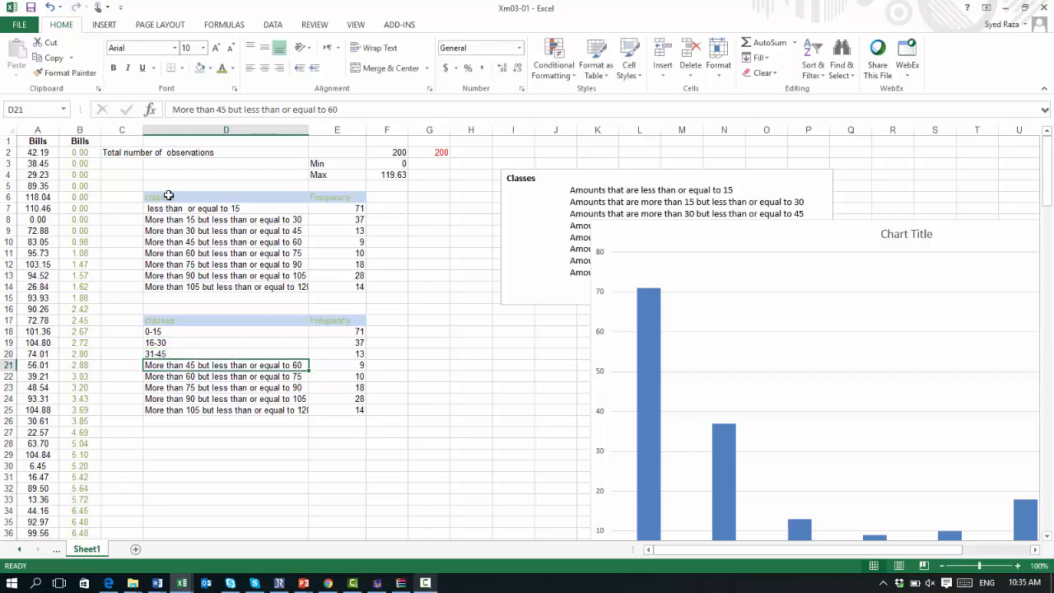
pyautogui.write('46-')
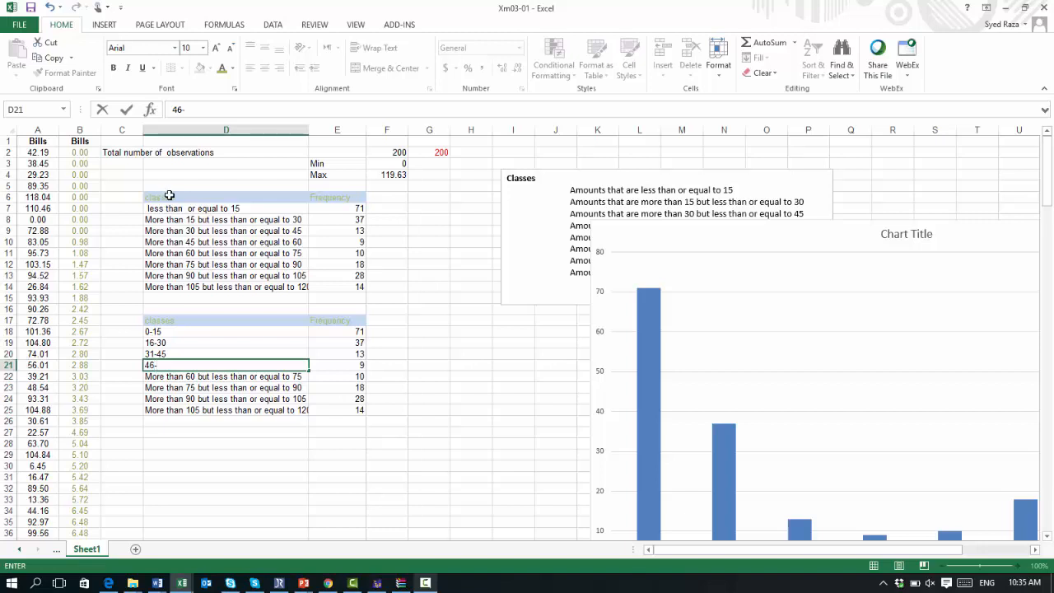
pyautogui.write('60')
pyautogui.press('Return')
pyautogui.write('5')
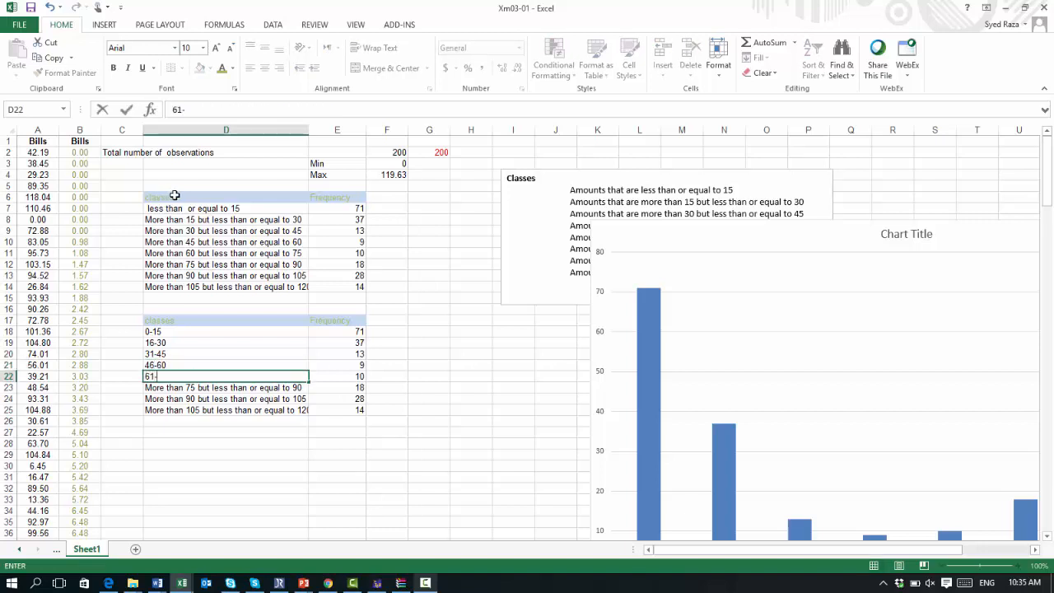
pyautogui.click(177, 196)
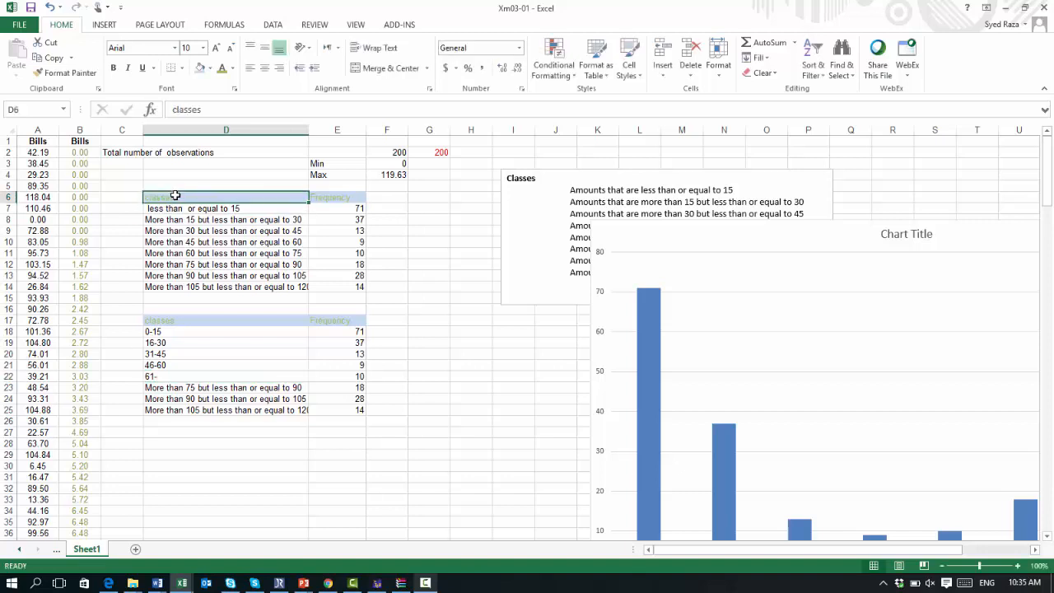
pyautogui.write('7')
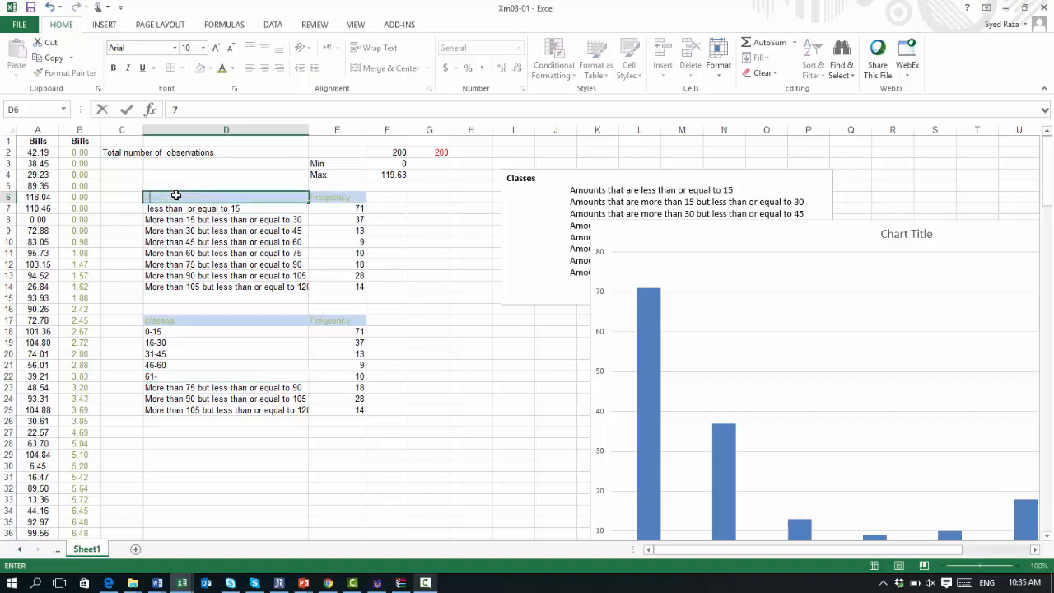
pyautogui.press('Escape')
# Step: Label the fifth copied class as 62-75 in D22
pyautogui.press('Down')
pyautogui.press('Down')
pyautogui.press('Down')
pyautogui.press('Down')
pyautogui.press('Down')
pyautogui.press('Down')
pyautogui.press('Down')
pyautogui.press('Down')
pyautogui.press('Down')
pyautogui.press('Down')
pyautogui.press('Down')
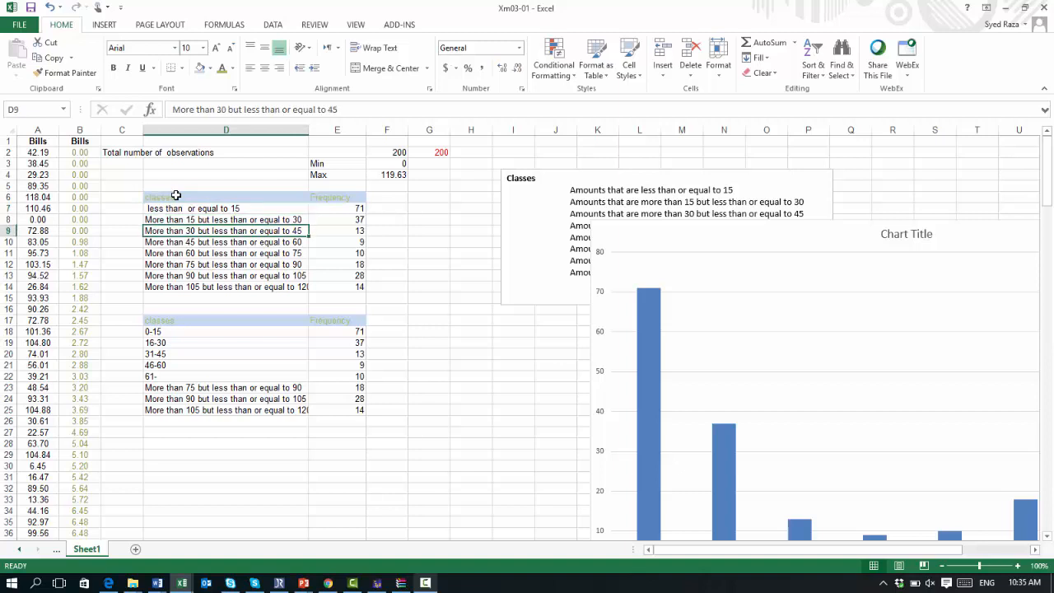
pyautogui.press('Down')
pyautogui.press('Down')
pyautogui.press('Down')
pyautogui.press('Down')
pyautogui.press('Down')
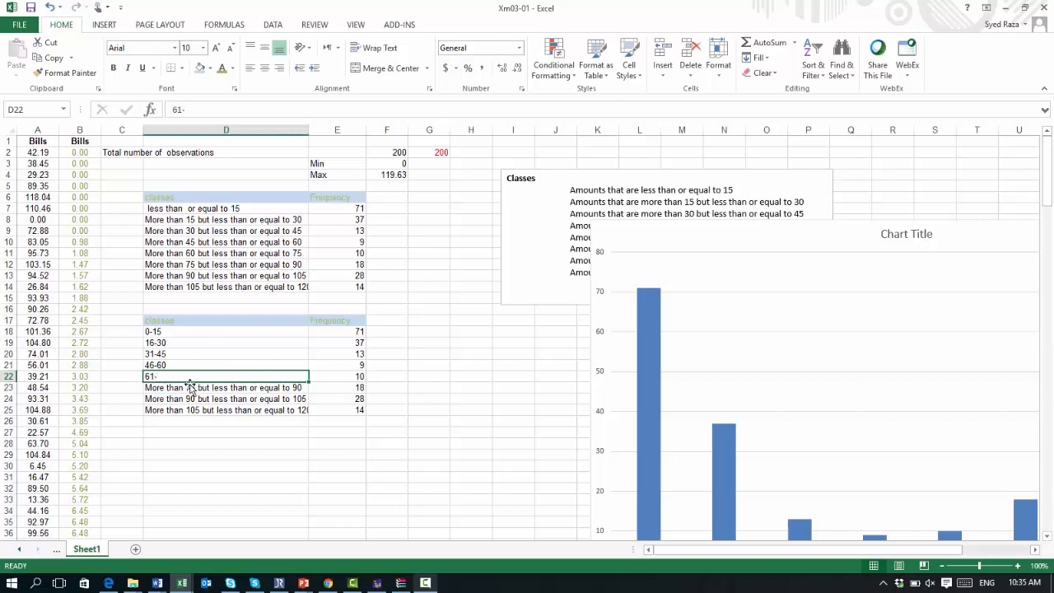
pyautogui.write('62')
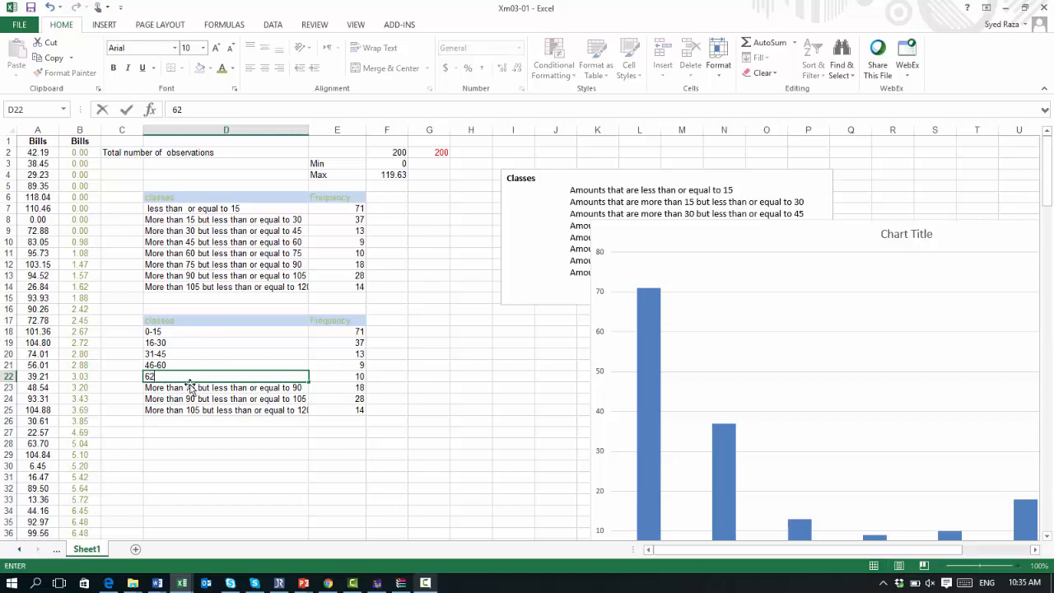
pyautogui.write('-75')
pyautogui.press('Return')
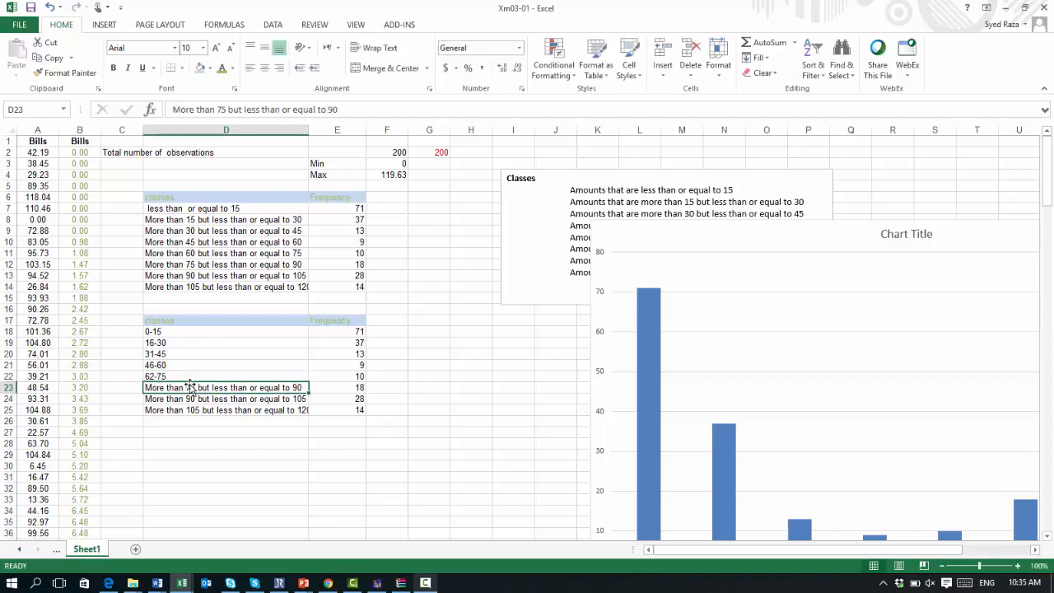
# Step: Relabel the sixth and seventh copied classes as 76-90 and 91-105 in D23 and D24
pyautogui.write('76-')
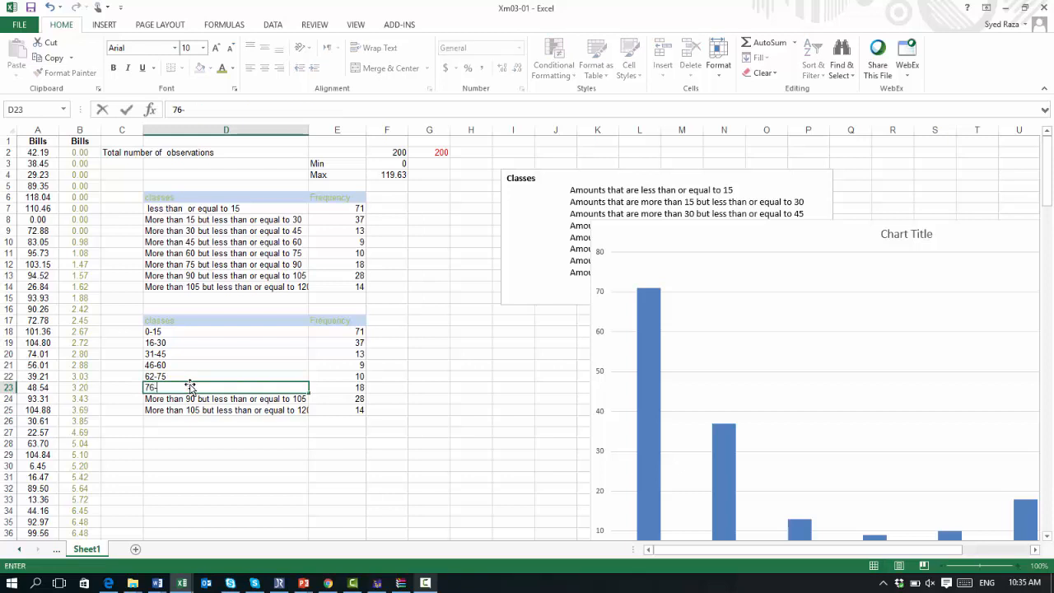
pyautogui.press('Return')
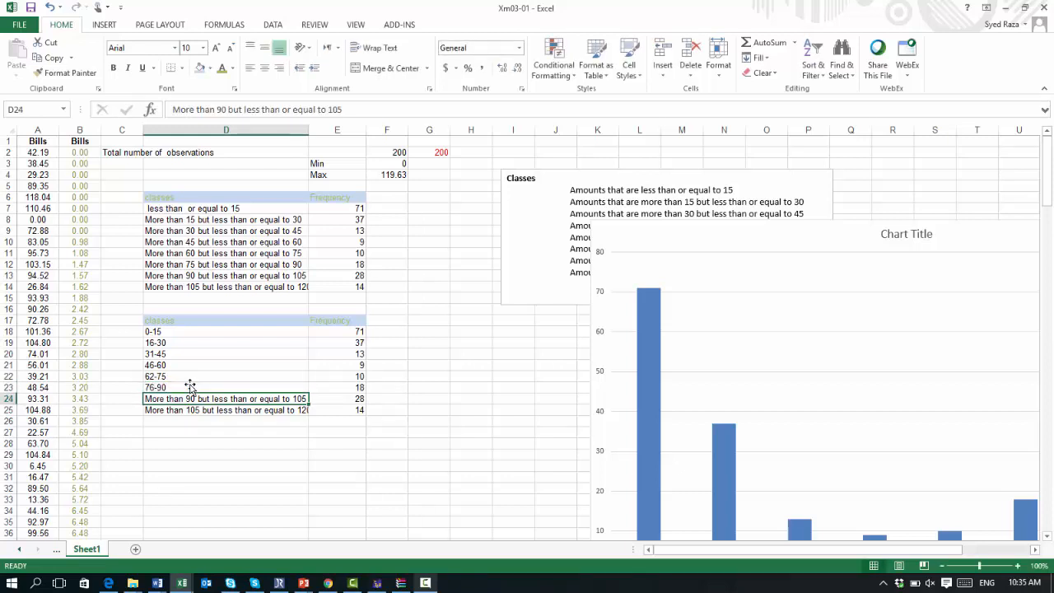
pyautogui.write('92')
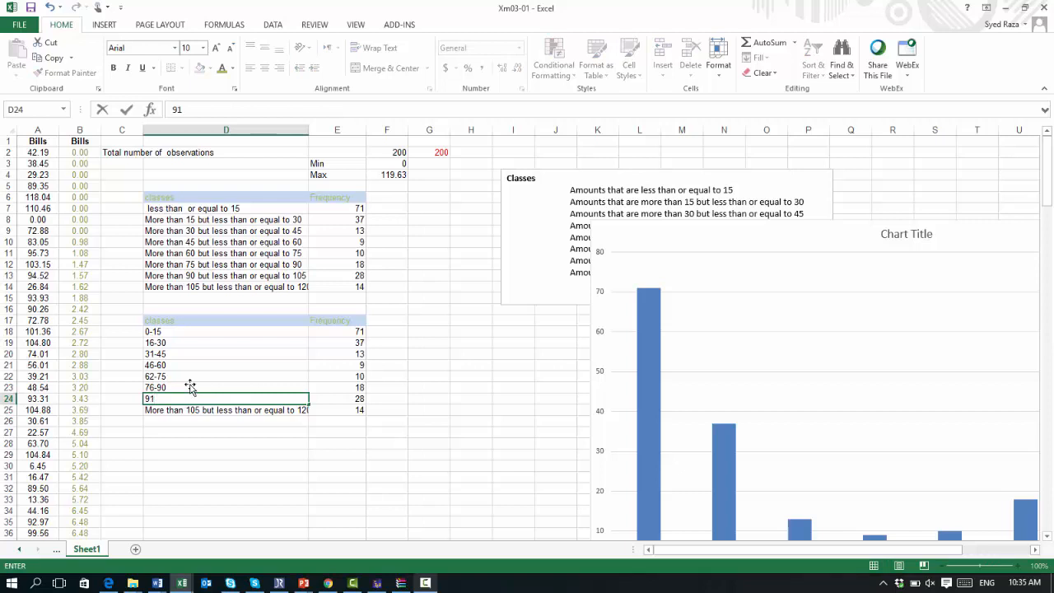
pyautogui.write('-105')
pyautogui.press('Return')
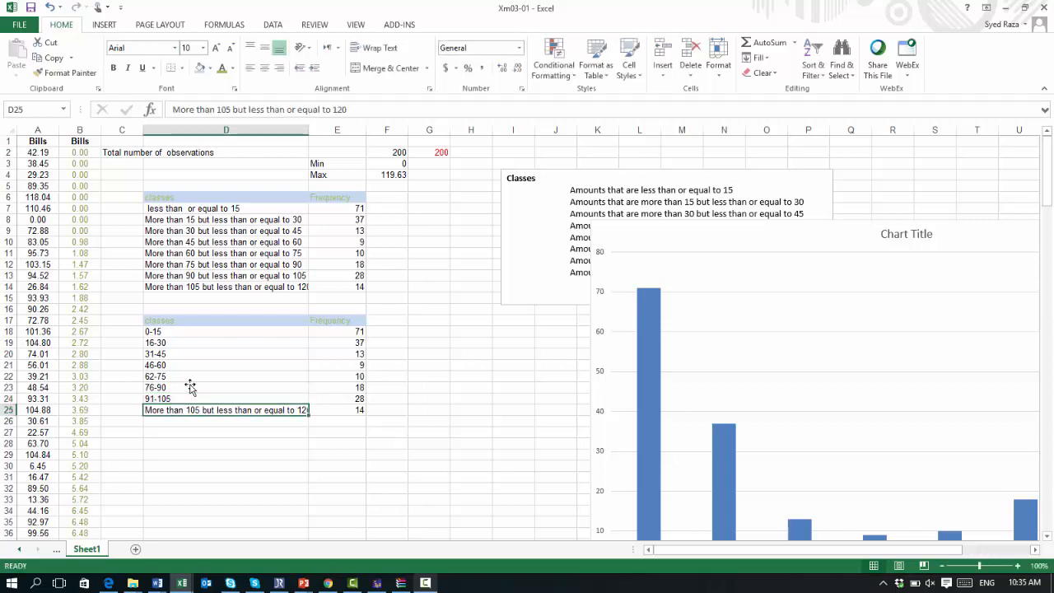
# Step: Relabel the last copied class as 106-120 in D25
pyautogui.write('106-')
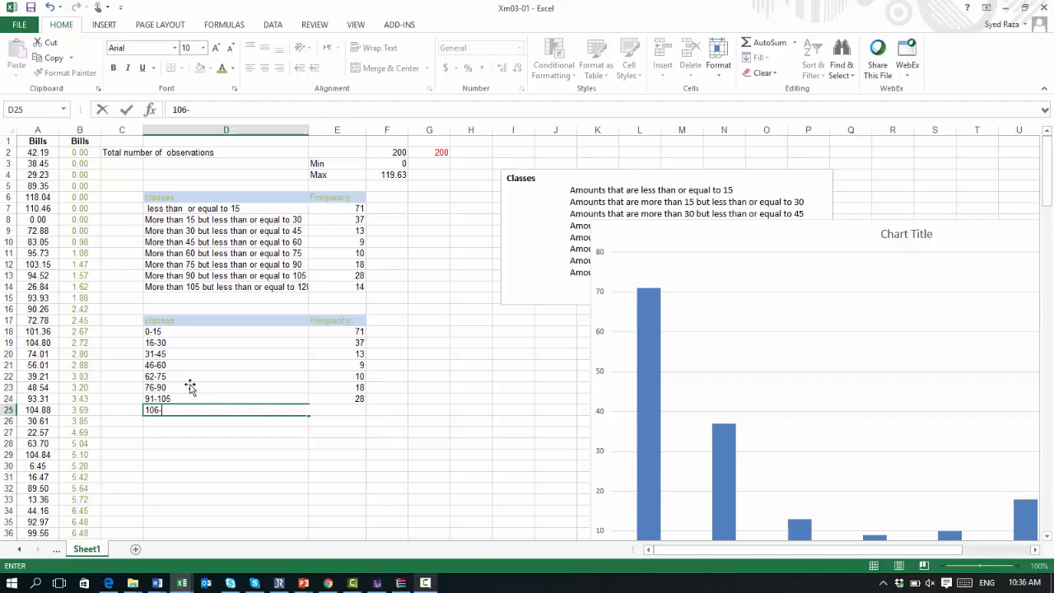
pyautogui.write('120')
pyautogui.press('Return')
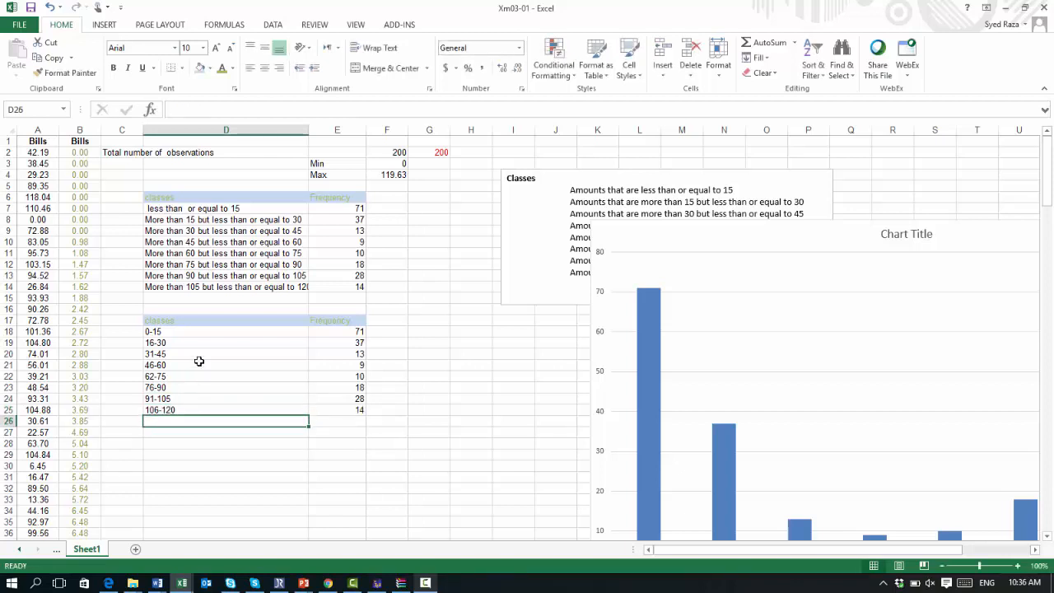
# Step: Insert a 2-D clustered column chart from the short-label class table D18:E25
pyautogui.moveTo(144, 330); pyautogui.dragTo(341, 411)
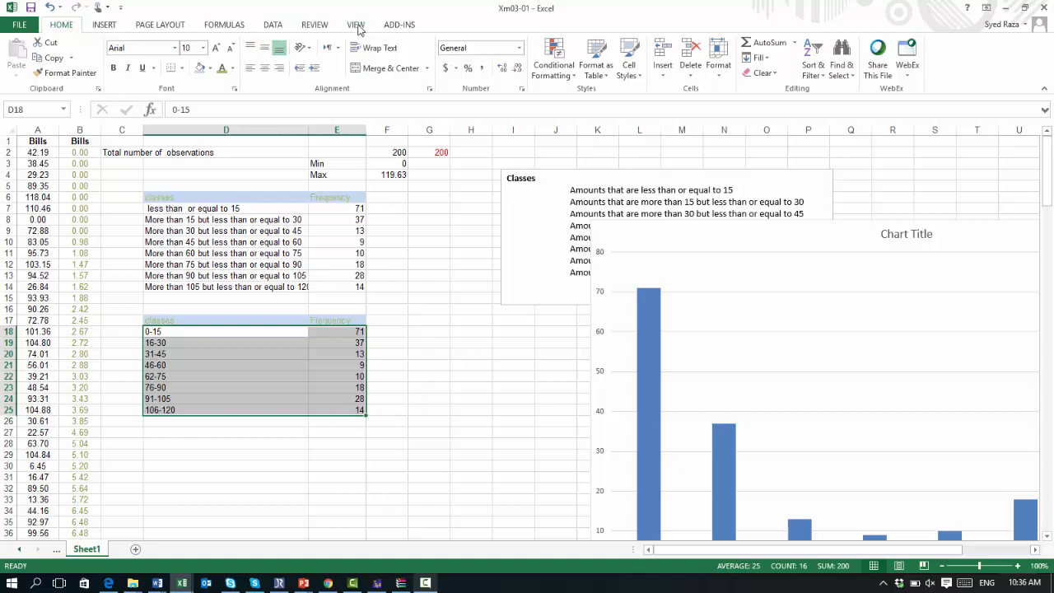
pyautogui.click(107, 25)
pyautogui.click(452, 50)
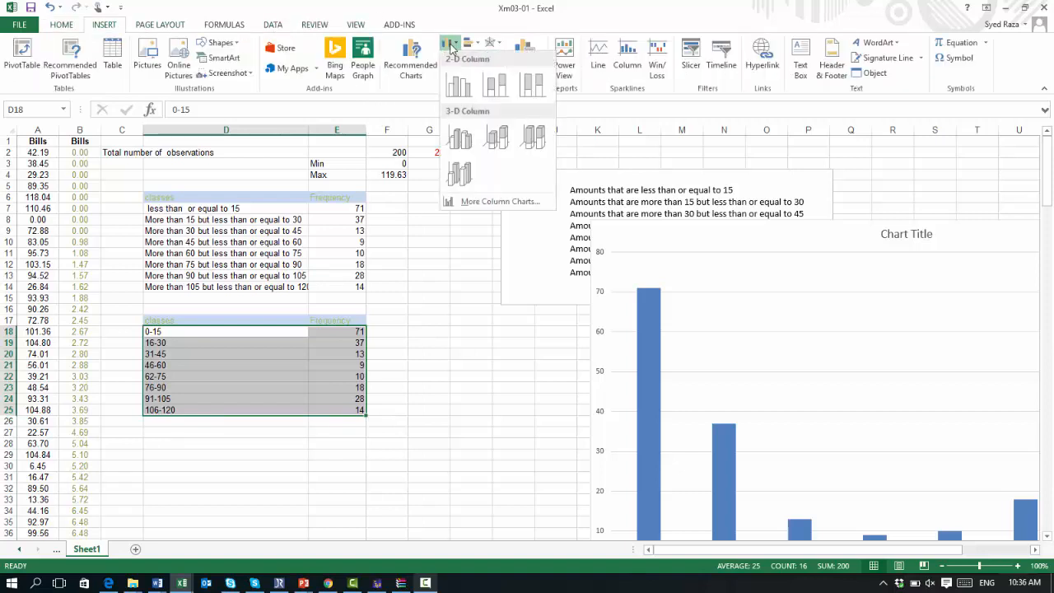
pyautogui.click(457, 76)
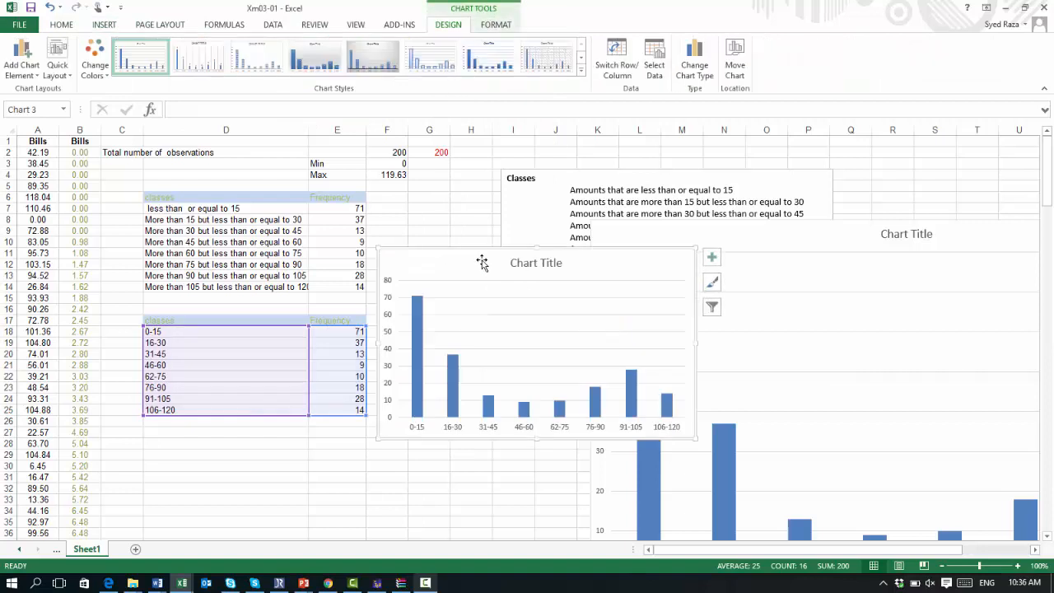
# Step: Enlarge the new column chart by extending its lower-left corner down and to the left
pyautogui.moveTo(378, 441); pyautogui.dragTo(303, 492)
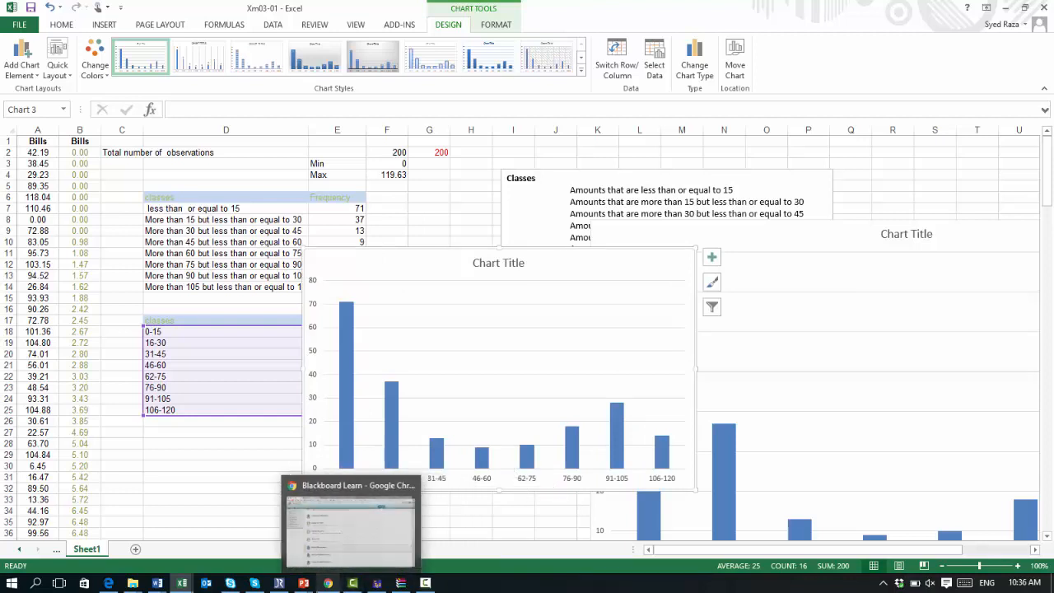
pyautogui.click(427, 583)
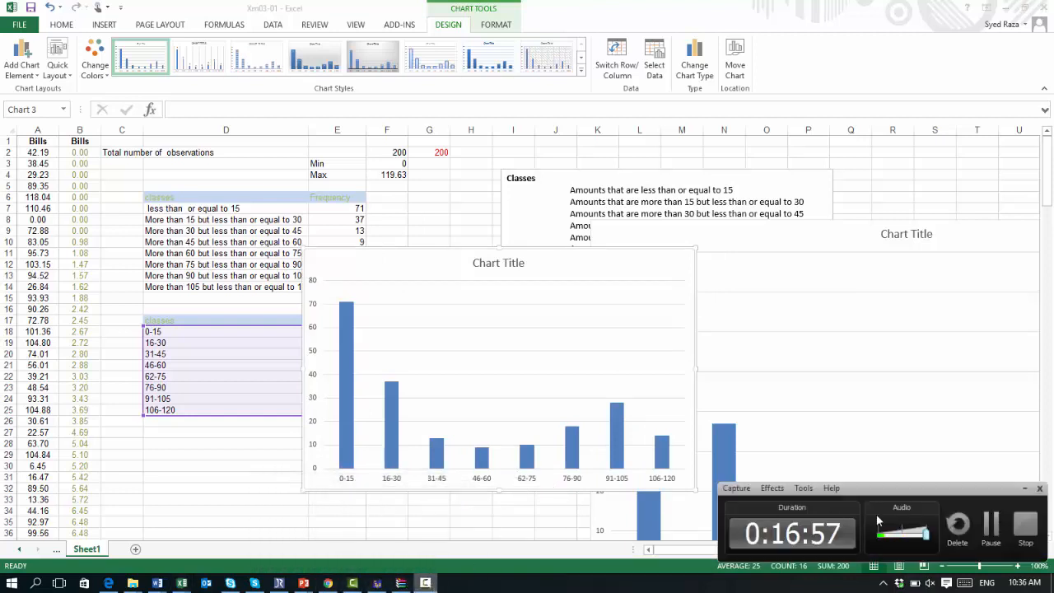